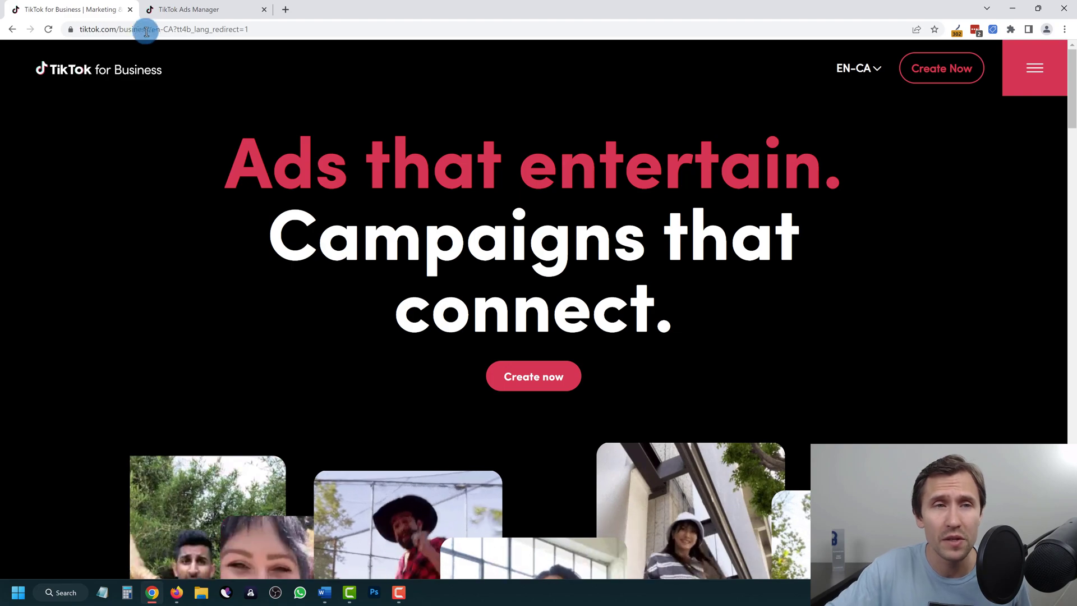
# Switch to the TikTok Ads Manager dashboard and close the TikTok for Business page
pyautogui.moveTo(163, 29); pyautogui.dragTo(68, 27)
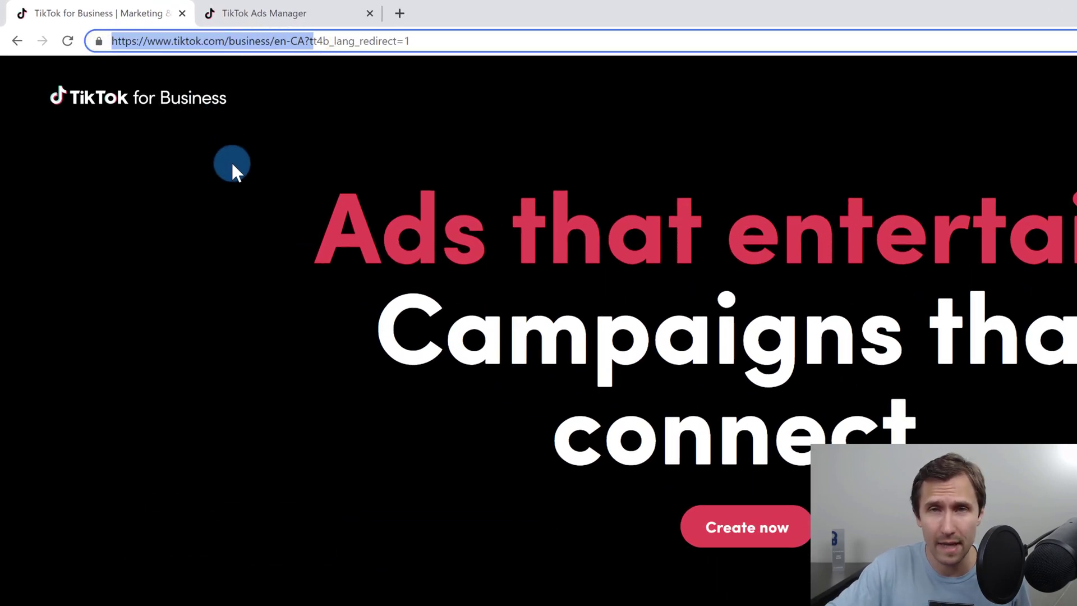
pyautogui.click(232, 164)
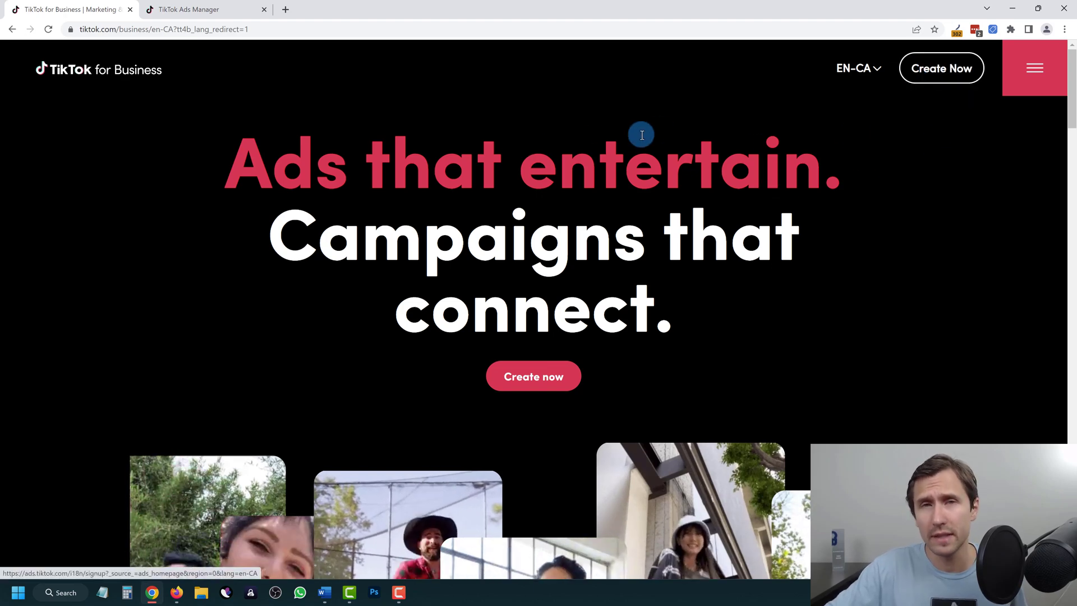
pyautogui.click(200, 12)
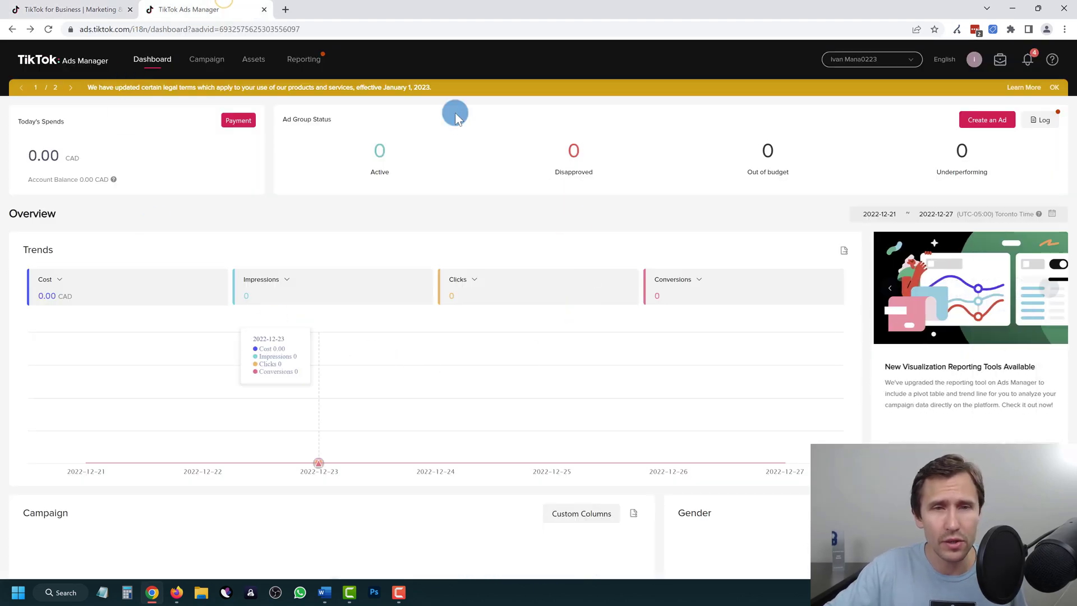
pyautogui.click(132, 10)
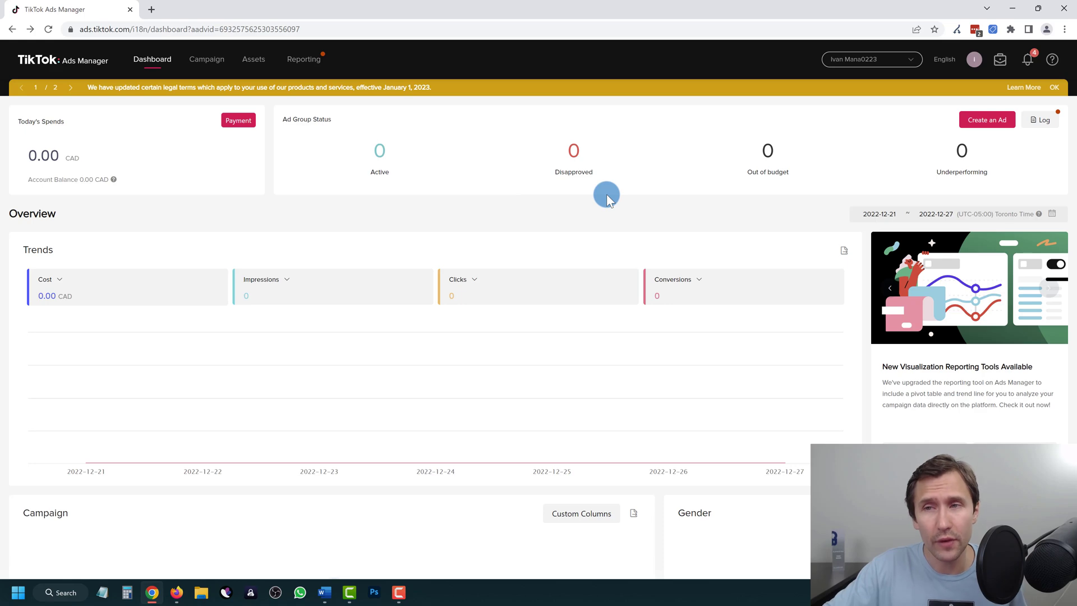
# Start creating an ad in Custom Mode and choose Traffic as the advertising objective
pyautogui.click(971, 124)
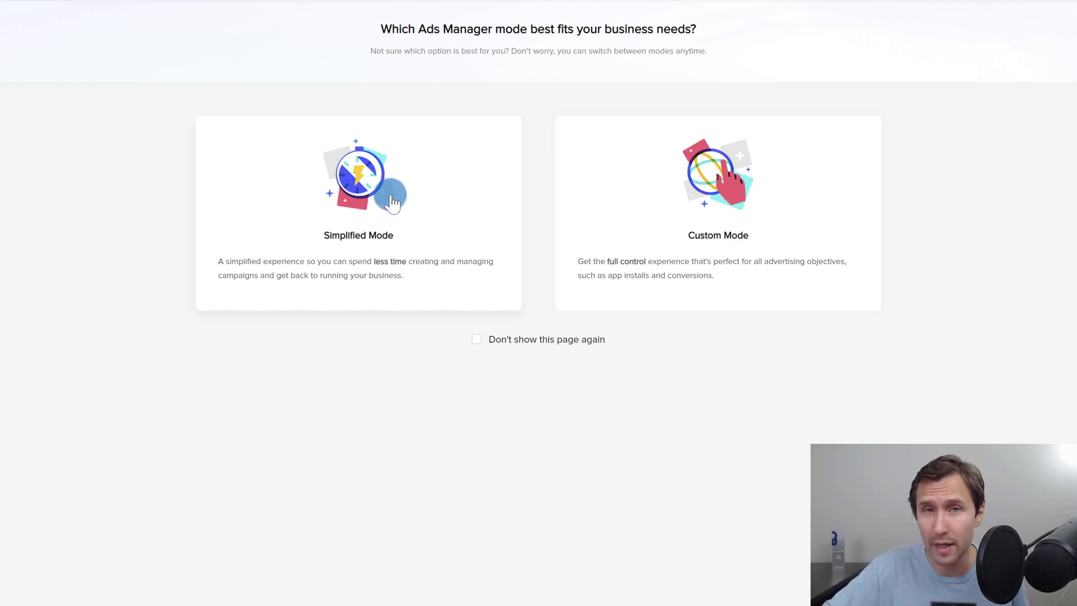
pyautogui.click(717, 213)
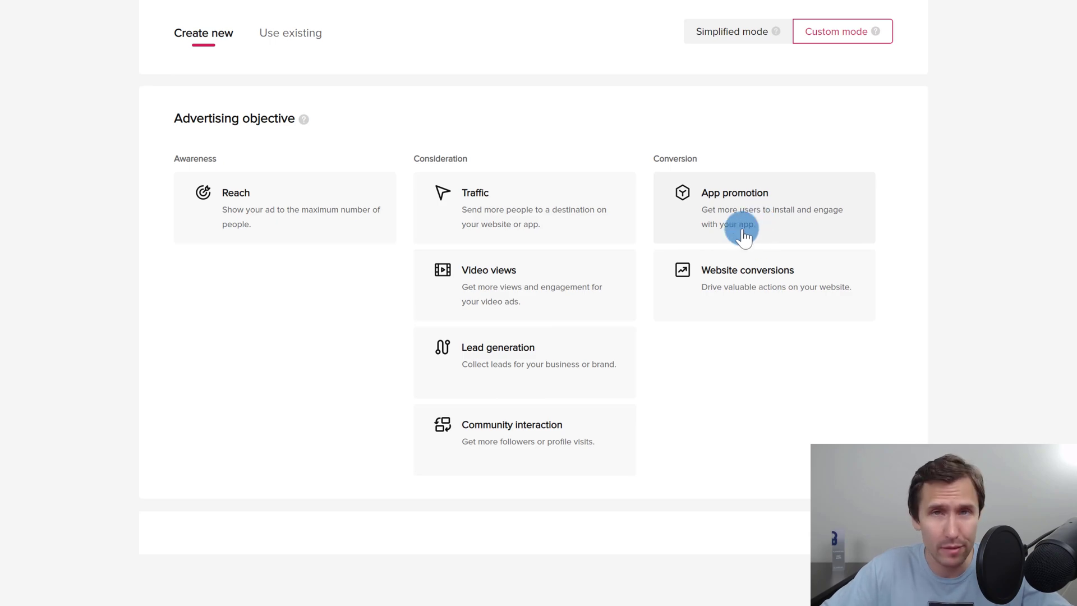
pyautogui.click(533, 202)
pyautogui.scroll(-5, 443, 224)
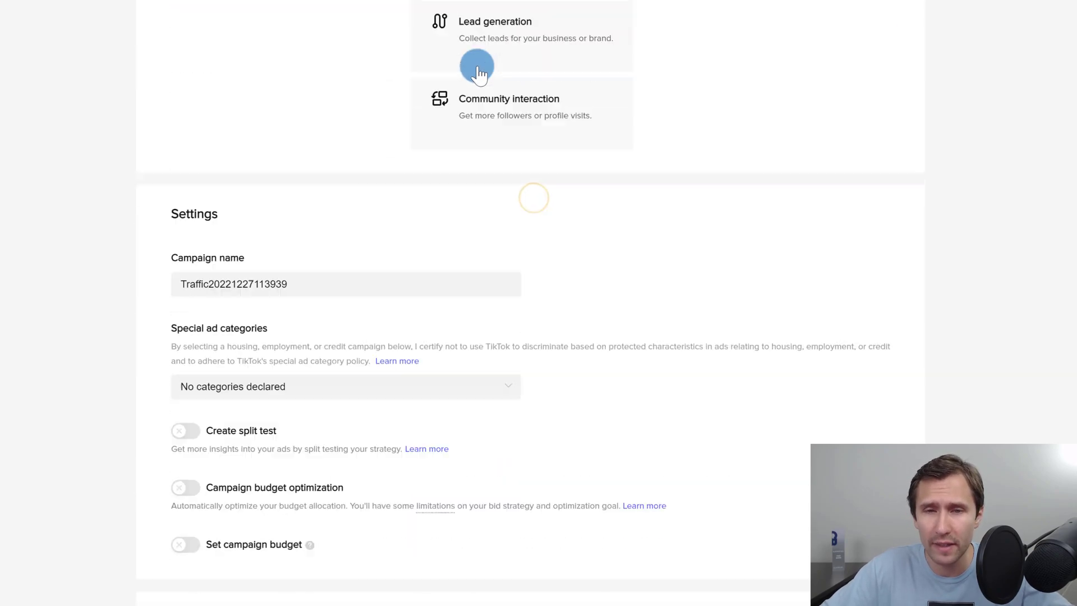
pyautogui.scroll(5, 444, 212)
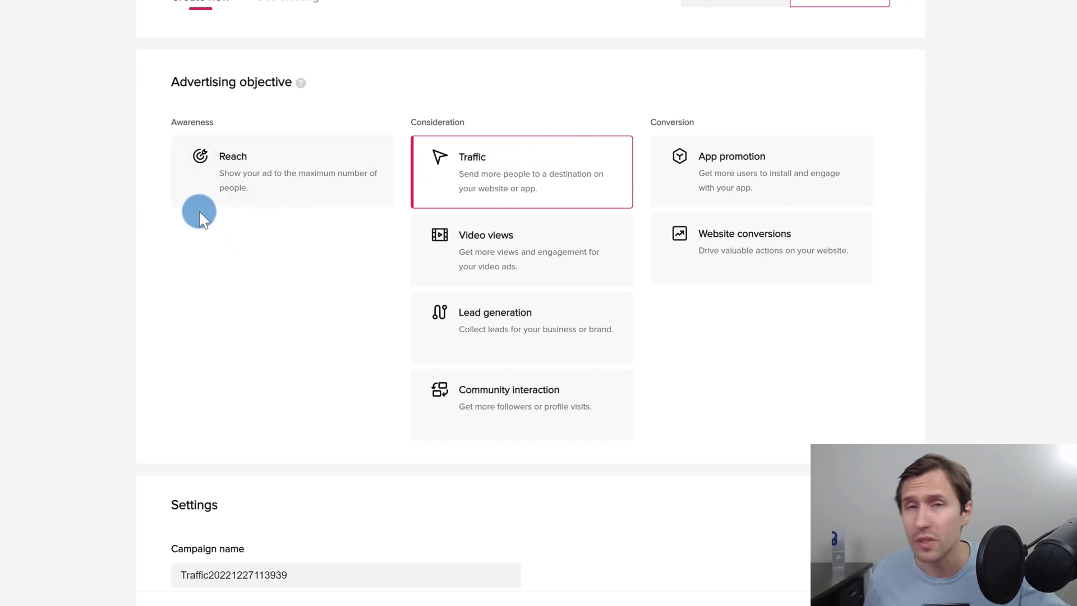
# Name the campaign with the advertiser's name followed by "- FREE GUIDE" and check the special ad categories without declaring any
pyautogui.scroll(-5, 198, 210)
pyautogui.moveTo(289, 281); pyautogui.dragTo(113, 282)
pyautogui.write('Ivan Mana')
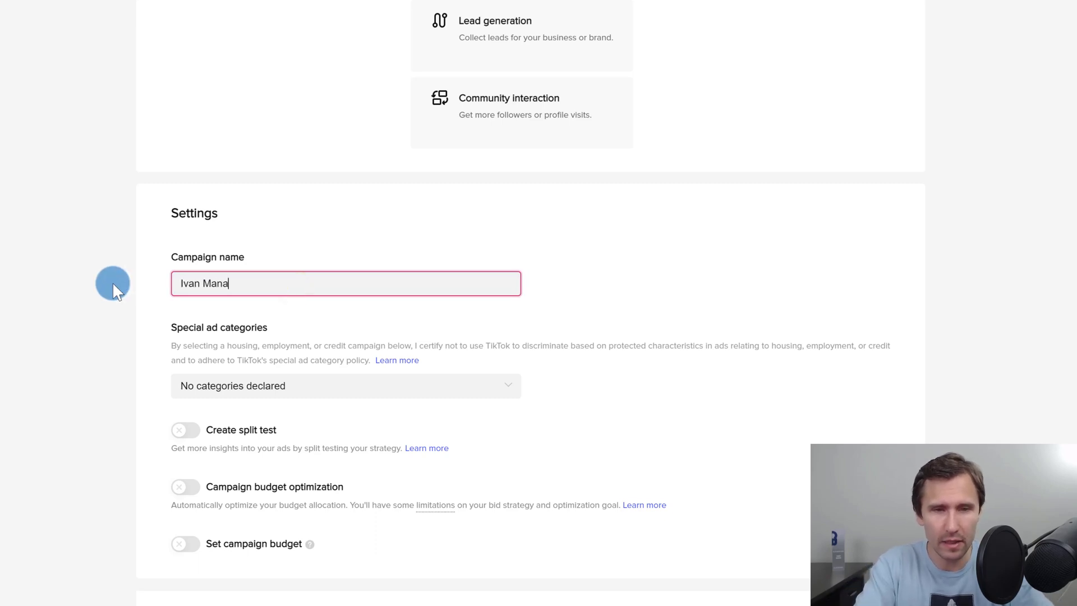
pyautogui.write(' - FREE GUIDE')
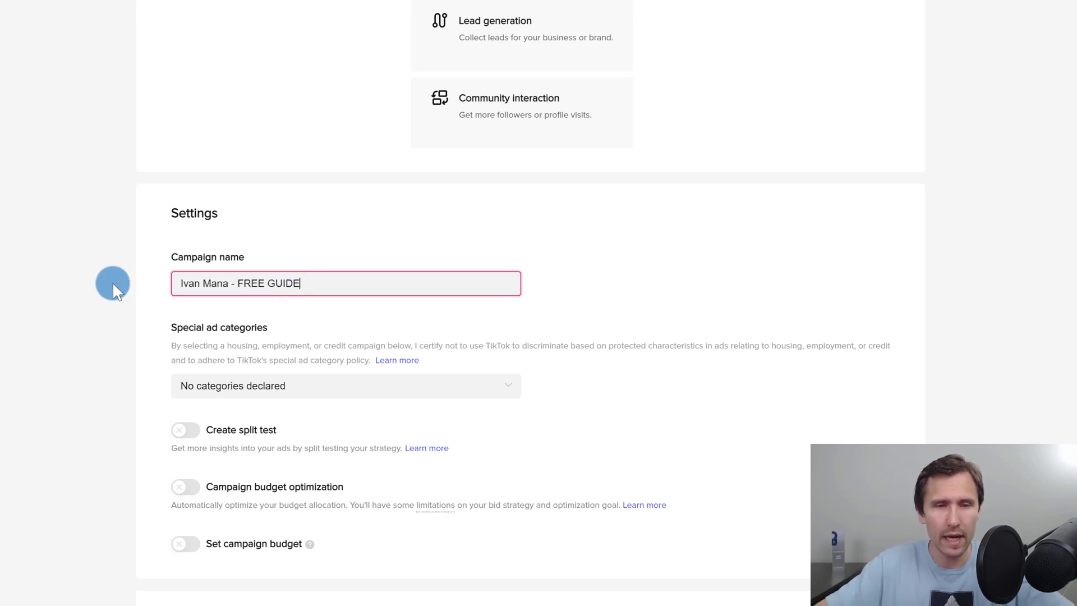
pyautogui.click(304, 386)
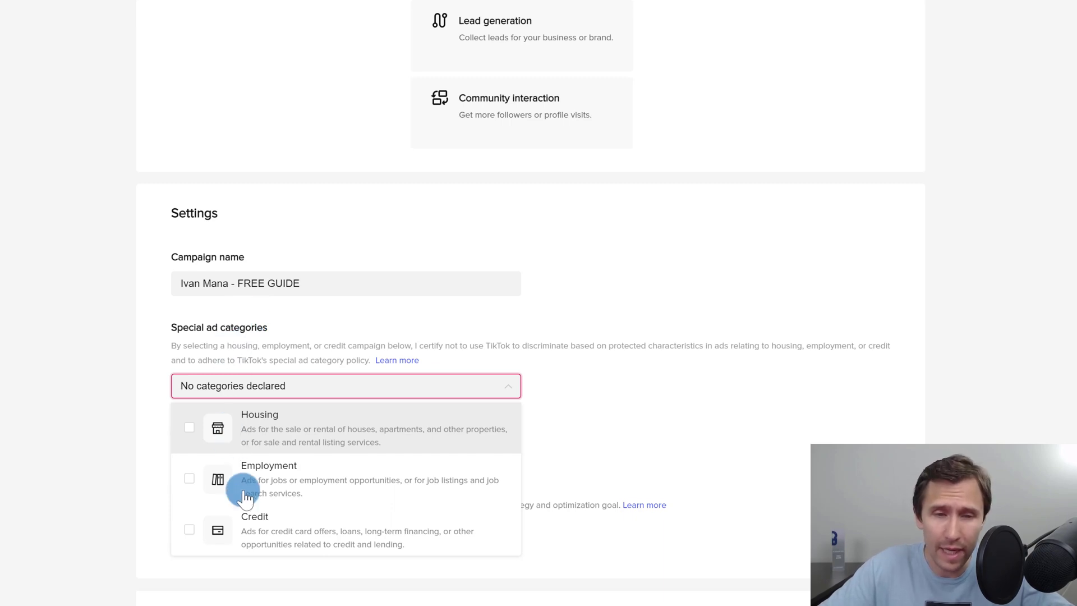
pyautogui.click(96, 337)
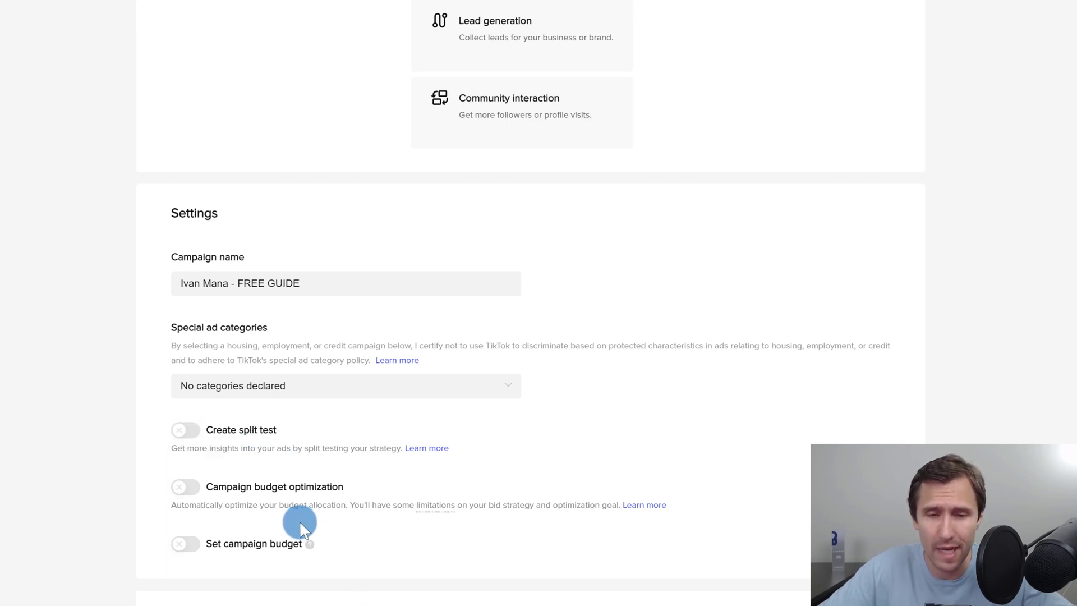
# Turn on the campaign budget and set it to 50 CAD daily
pyautogui.click(179, 542)
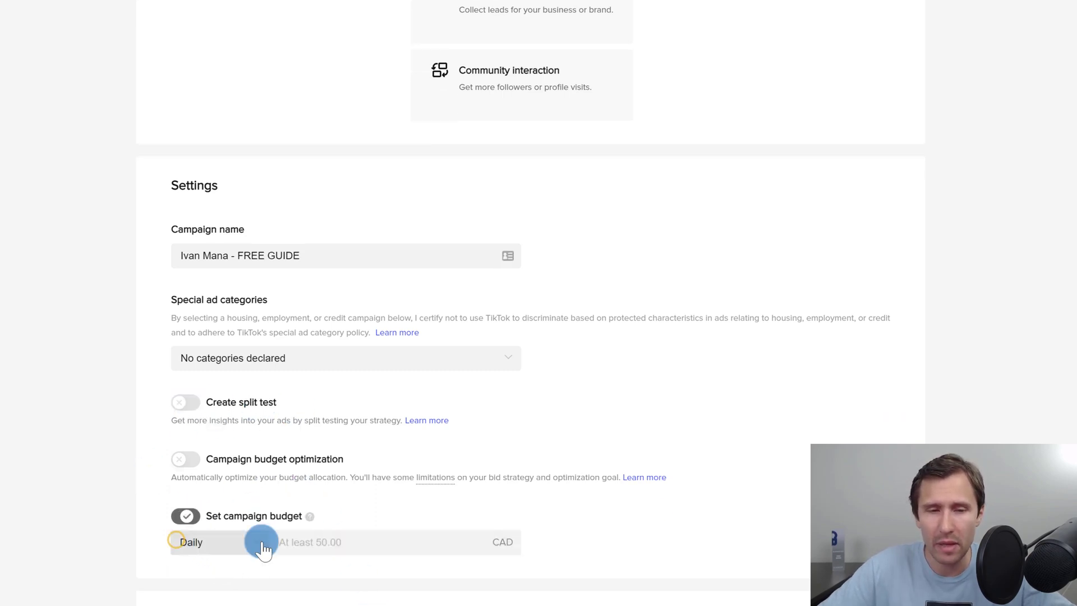
pyautogui.click(334, 544)
pyautogui.write('50')
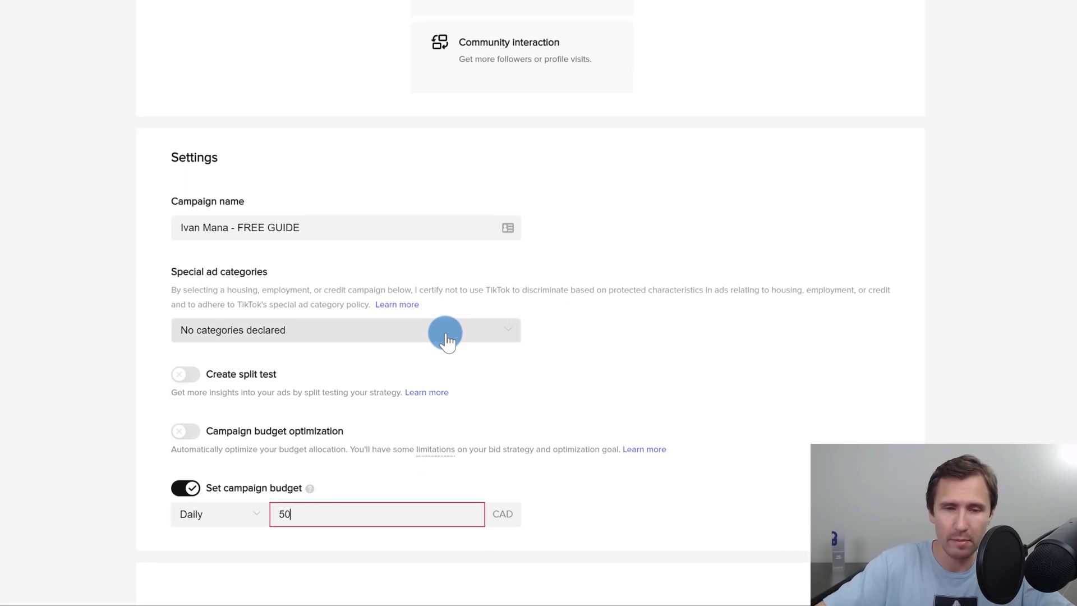
# Try the Lifetime type for the campaign budget and return it to Daily
pyautogui.click(239, 521)
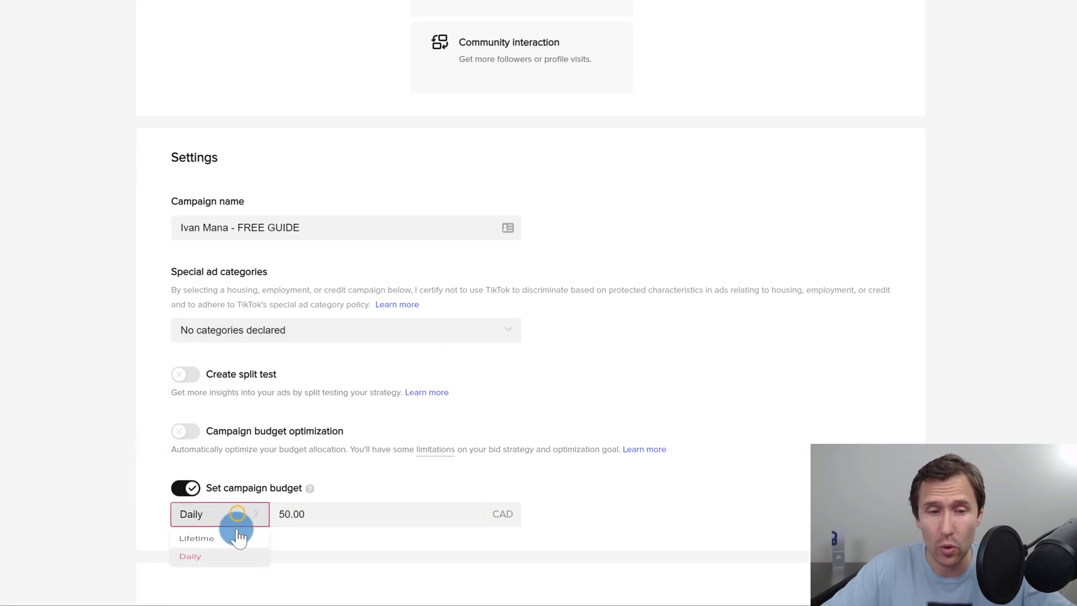
pyautogui.click(205, 546)
pyautogui.click(324, 521)
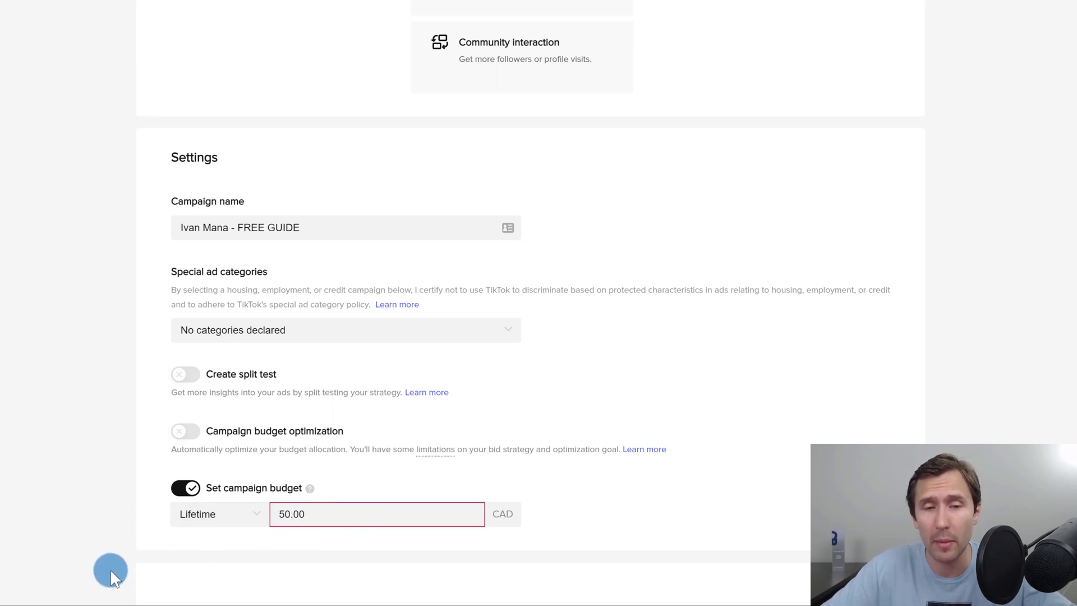
pyautogui.click(206, 515)
pyautogui.click(192, 560)
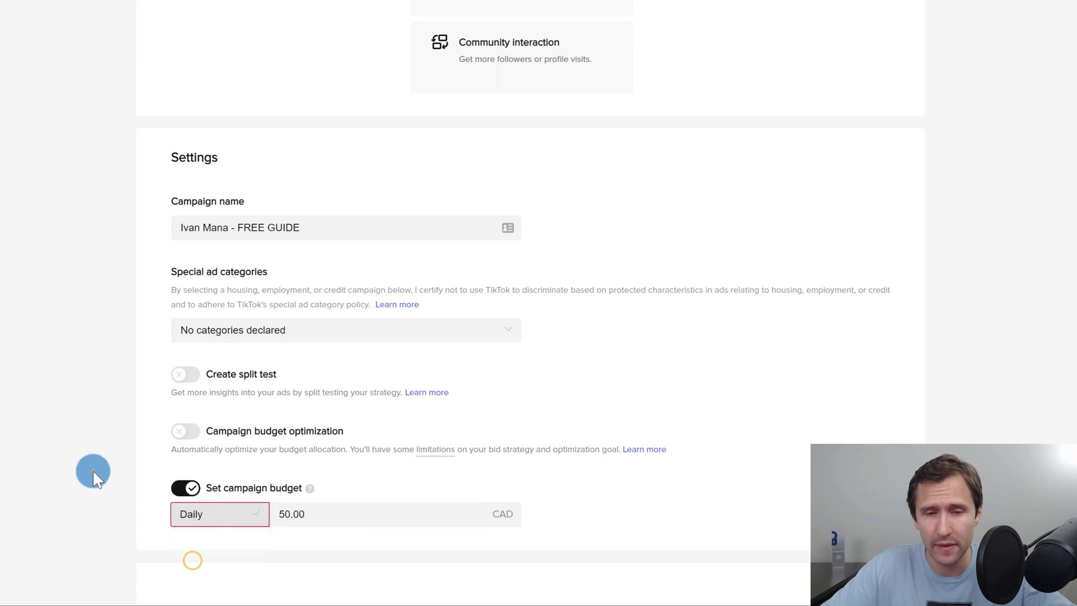
# Continue to the ad group settings and clear the default ad group name
pyautogui.click(862, 579)
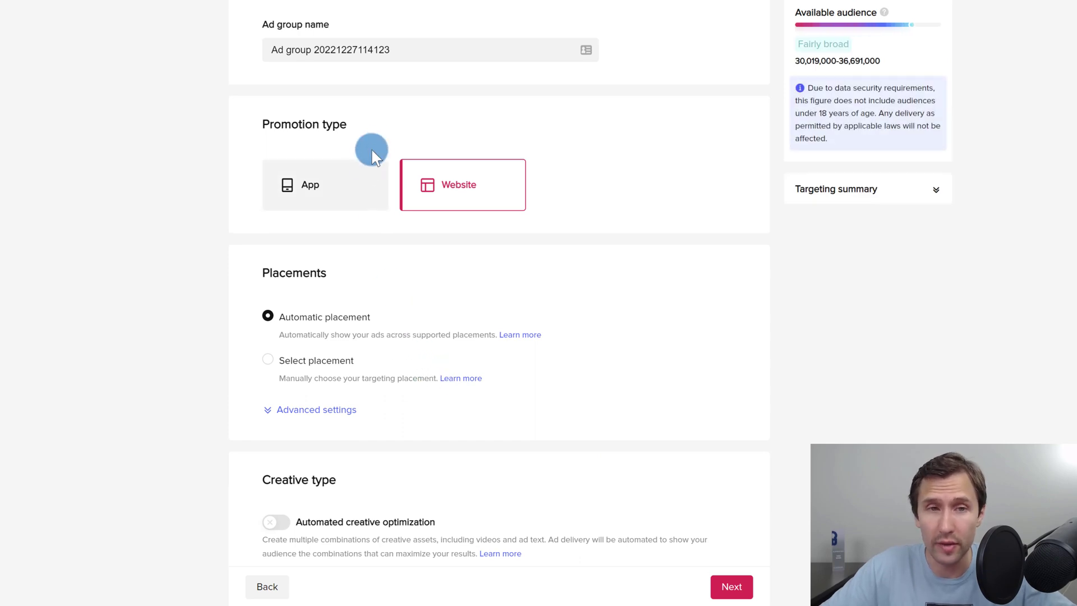
pyautogui.moveTo(407, 48); pyautogui.dragTo(219, 56)
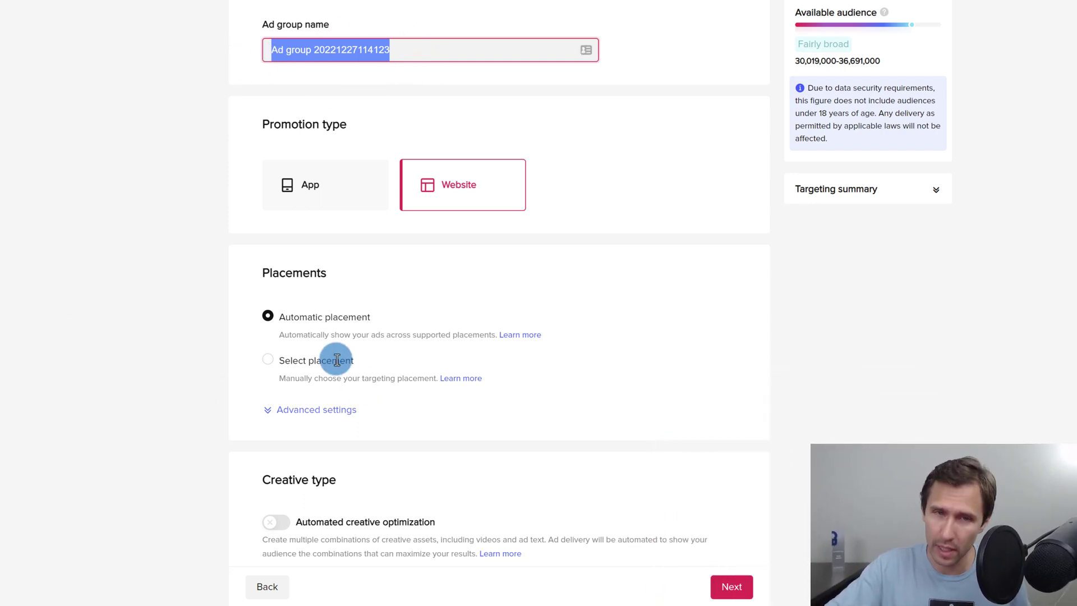
pyautogui.scroll(-1, 243, 194)
pyautogui.scroll(1, 241, 194)
pyautogui.press('BackSpace')
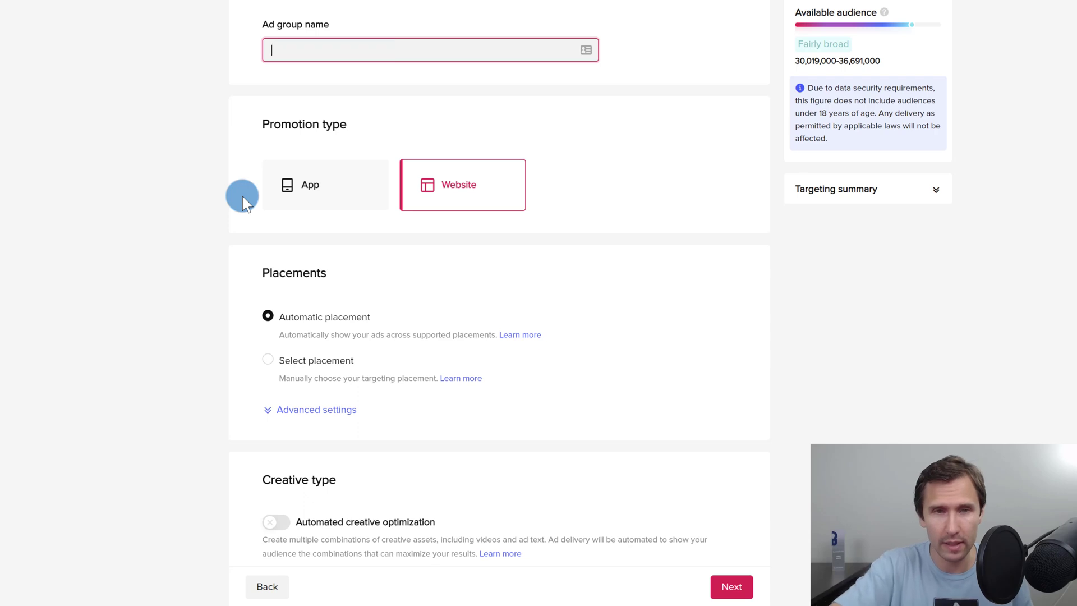
pyautogui.click(139, 168)
pyautogui.scroll(-2, 714, 361)
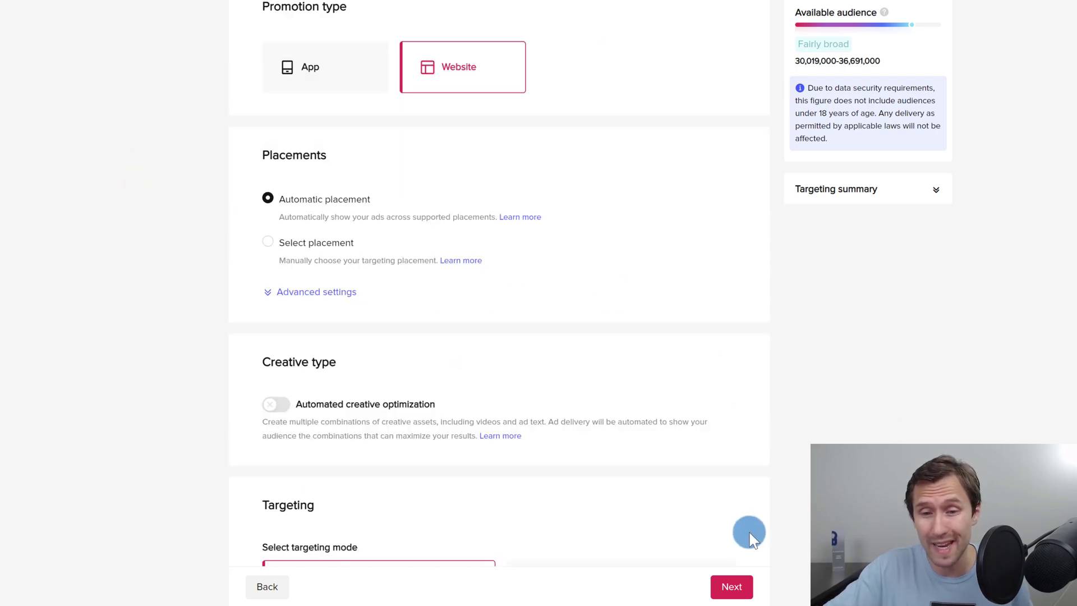
pyautogui.scroll(3, 511, 214)
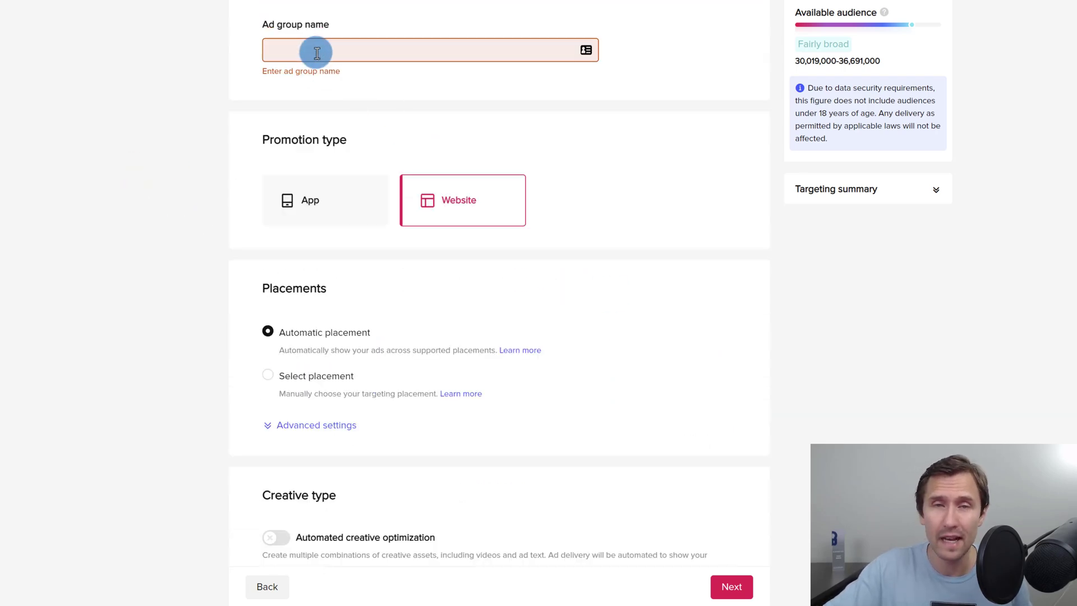
pyautogui.click(270, 57)
# Choose the ad group's placements manually, keeping TikTok selected and excluding Pangle
pyautogui.scroll(-1, 166, 140)
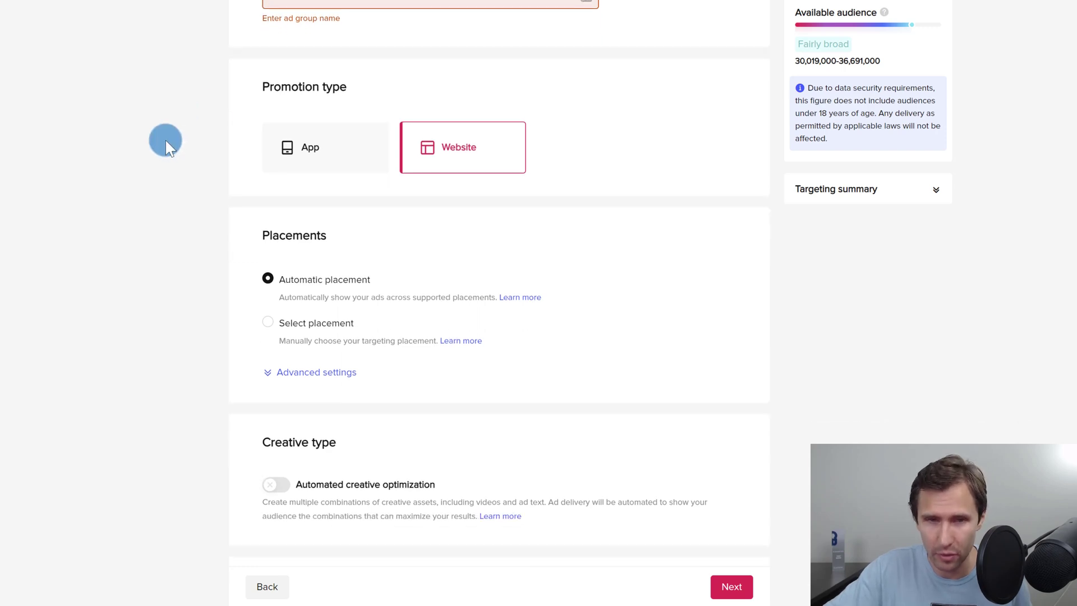
pyautogui.scroll(-1, 297, 287)
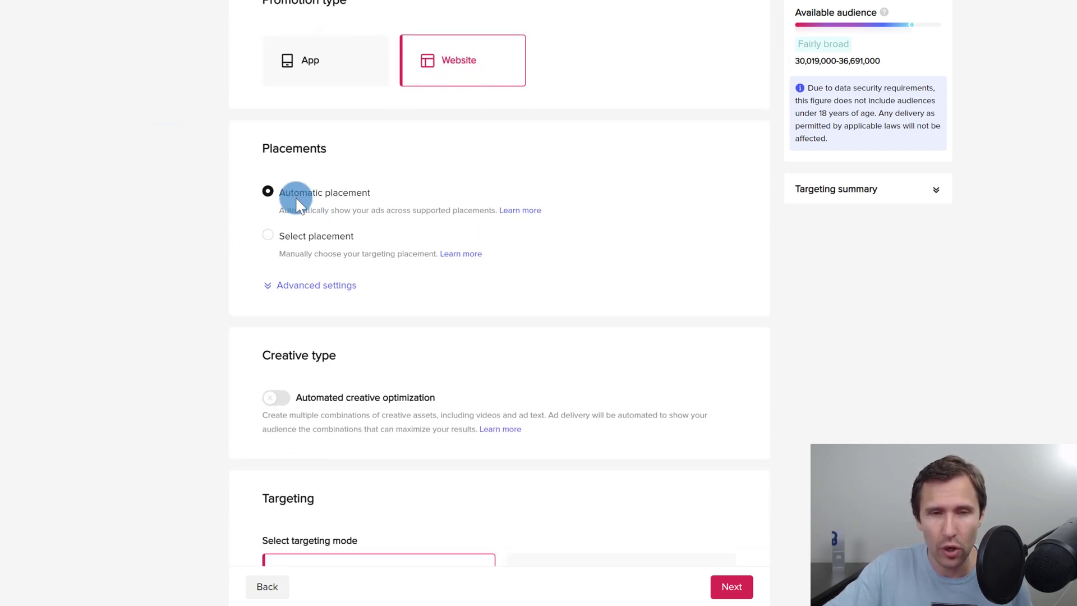
pyautogui.click(280, 191)
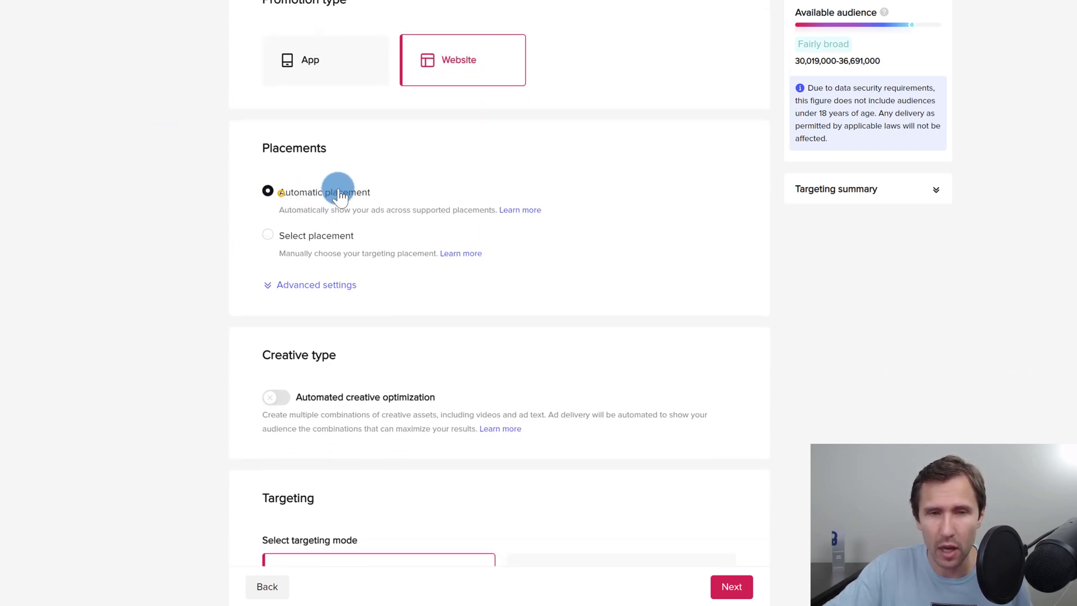
pyautogui.click(292, 245)
pyautogui.click(284, 300)
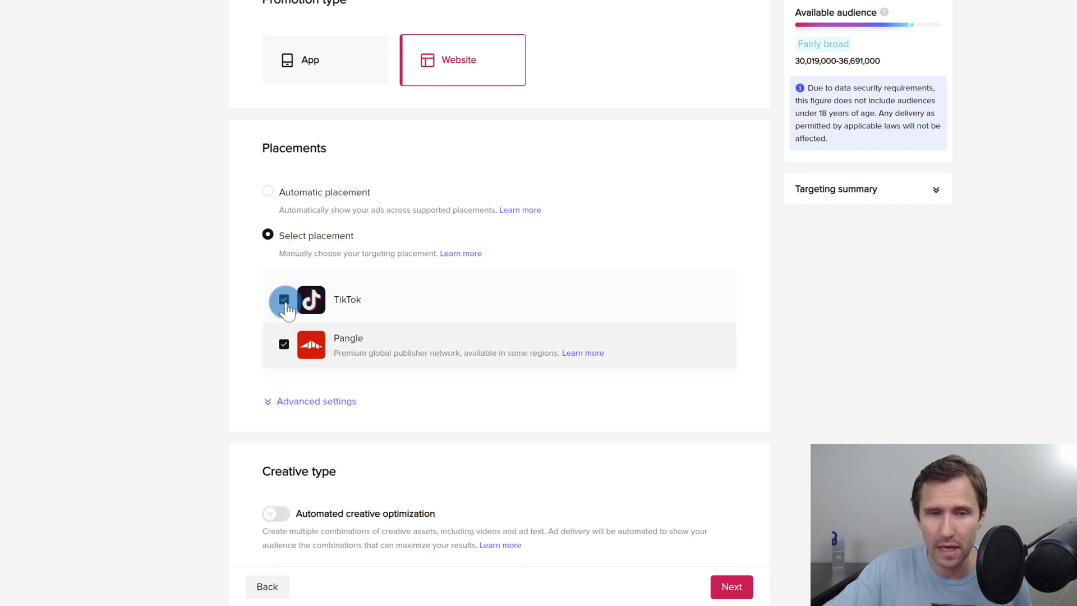
pyautogui.click(290, 345)
pyautogui.click(283, 296)
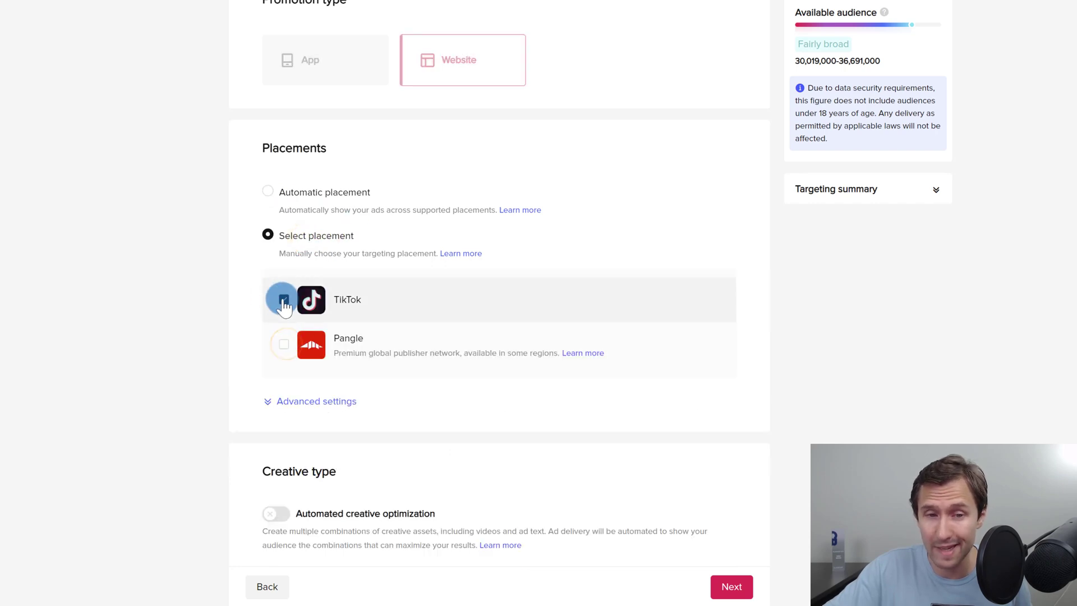
pyautogui.click(348, 303)
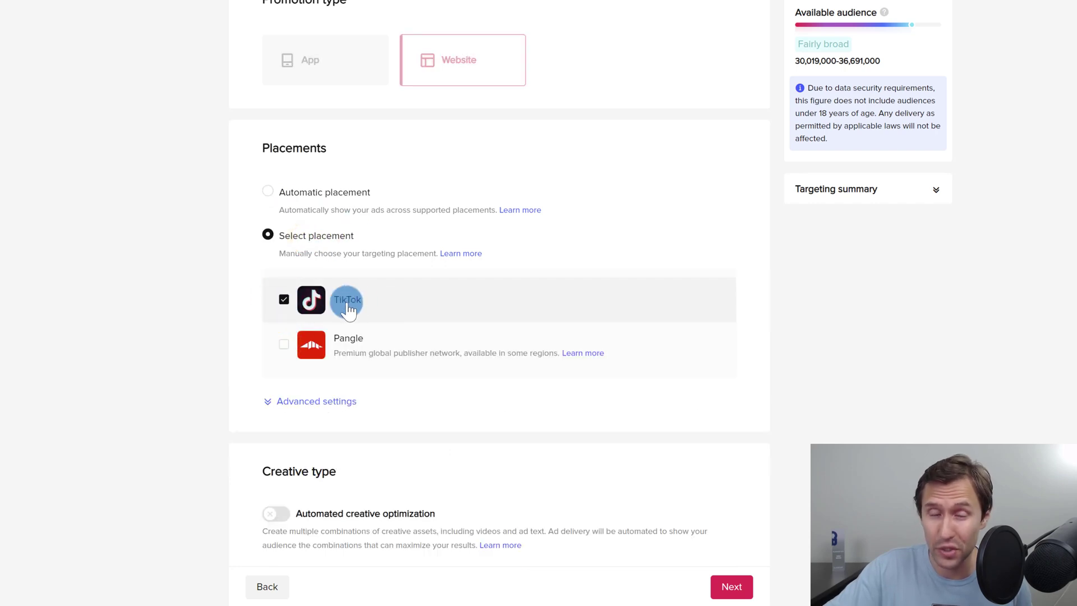
pyautogui.click(285, 344)
pyautogui.click(308, 351)
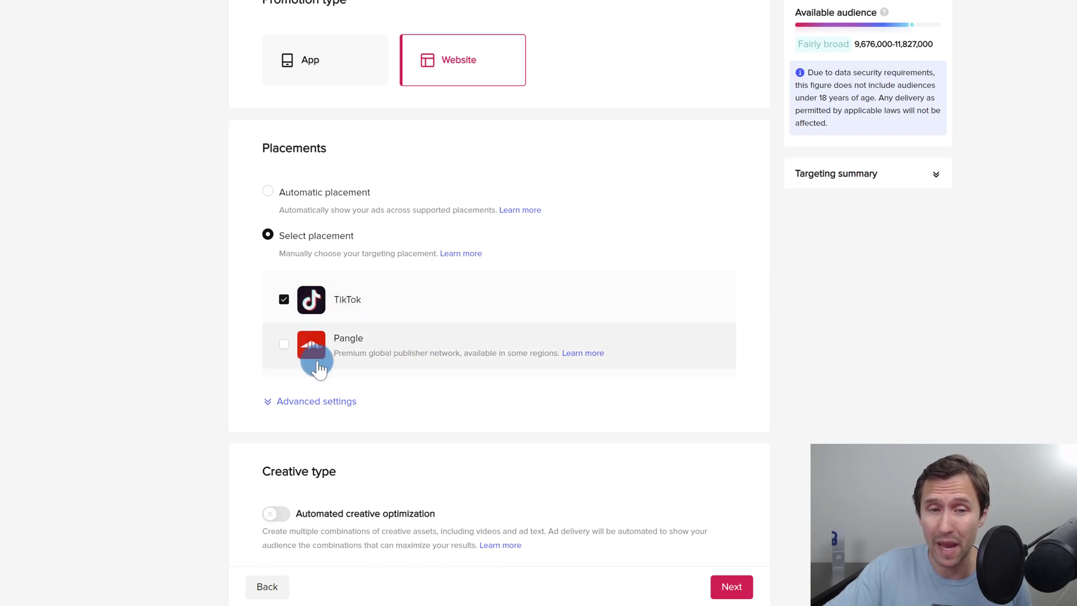
# Expand the advanced placement settings and examine the user interaction, creative type and targeting options of the ad group
pyautogui.click(314, 401)
pyautogui.scroll(-1, 349, 406)
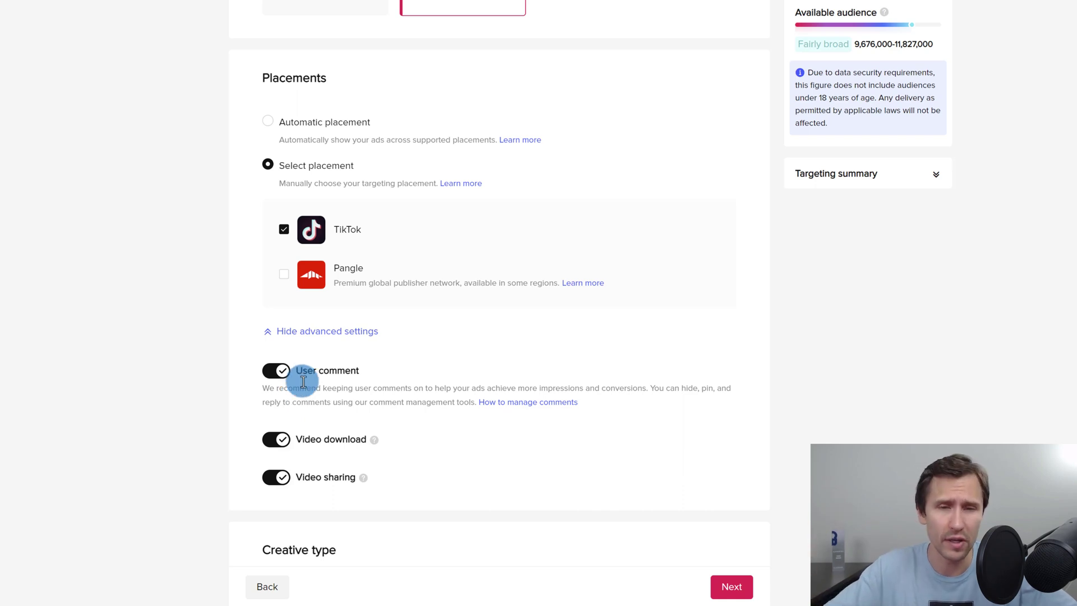
pyautogui.scroll(-3, 232, 415)
pyautogui.scroll(-3, 233, 415)
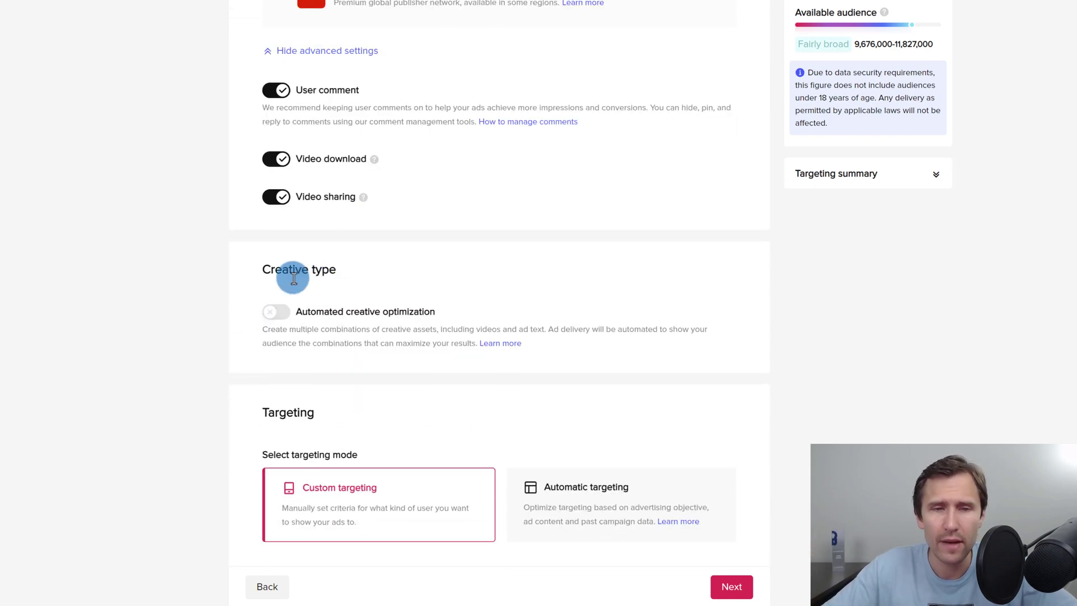
pyautogui.moveTo(314, 314); pyautogui.dragTo(425, 310)
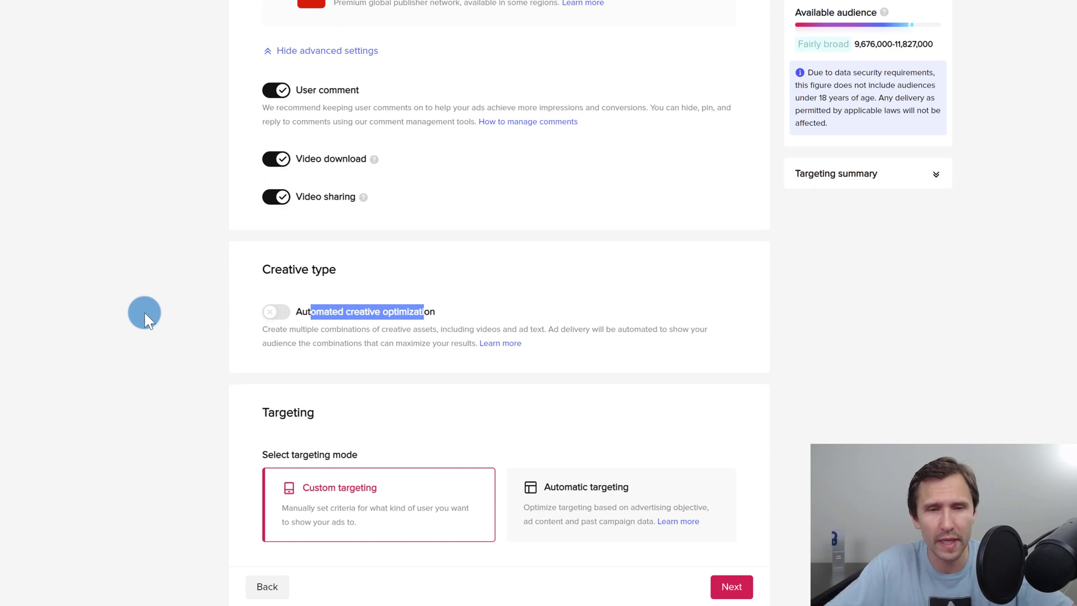
pyautogui.scroll(-4, 158, 336)
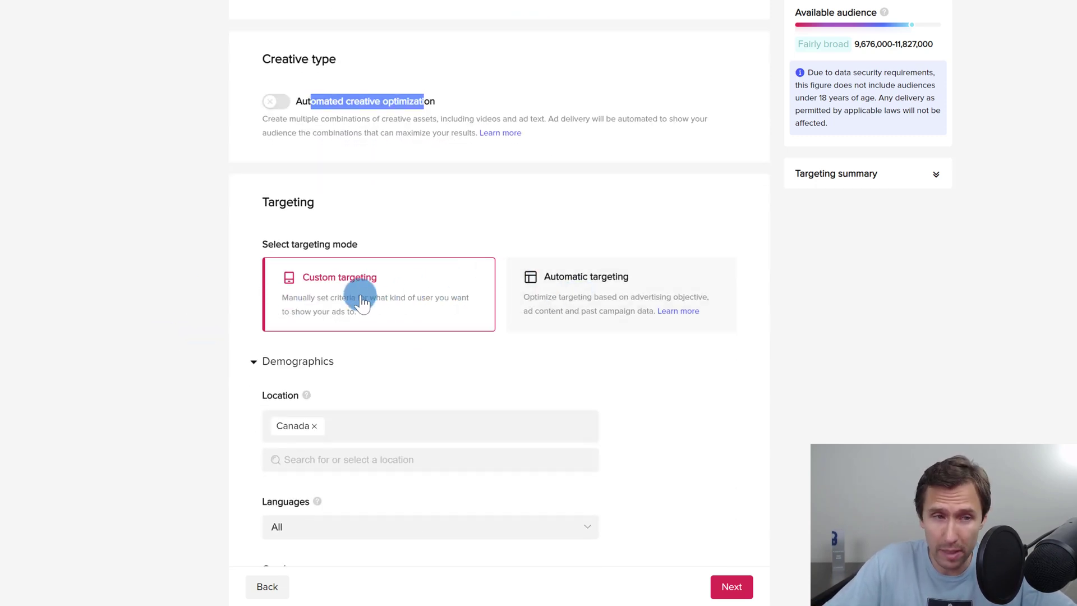
pyautogui.scroll(-2, 361, 301)
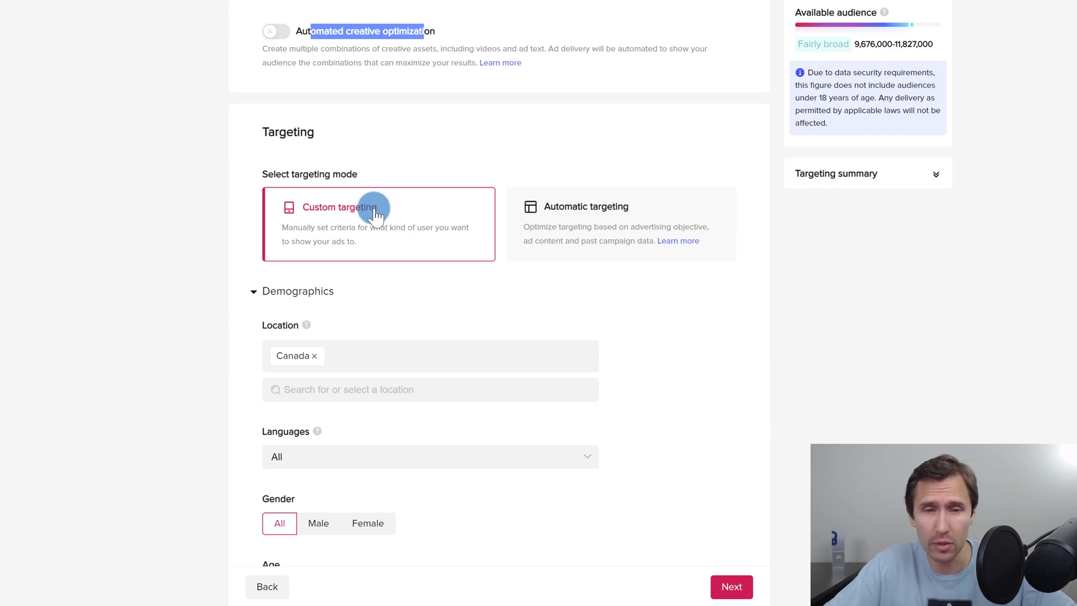
pyautogui.scroll(-2, 372, 209)
pyautogui.scroll(1, 364, 352)
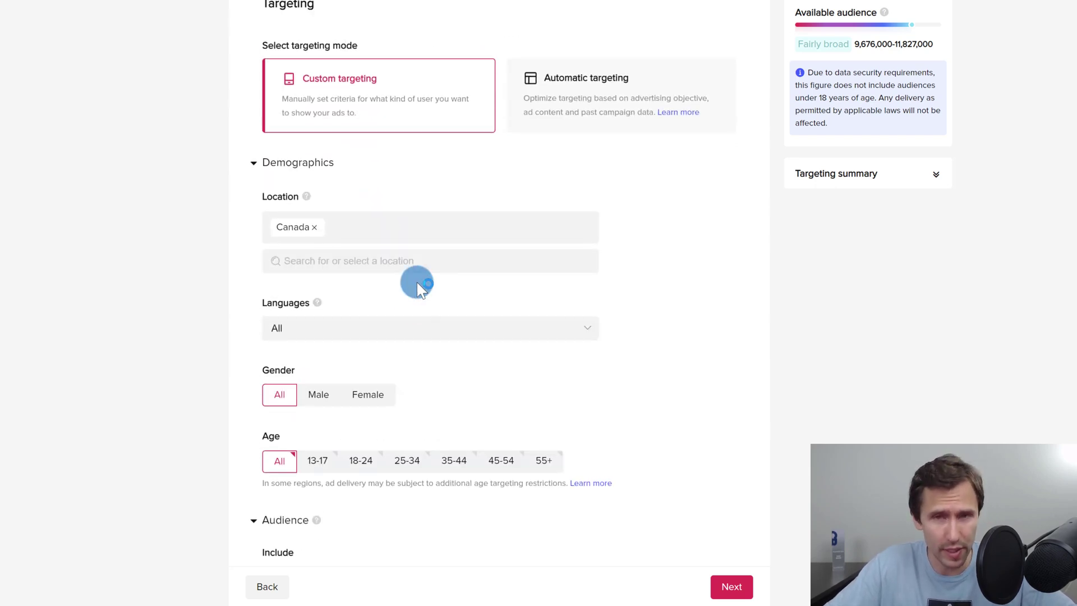
# Try the Automatic targeting mode, review its reduced options, and return the ad group to Custom targeting
pyautogui.click(587, 163)
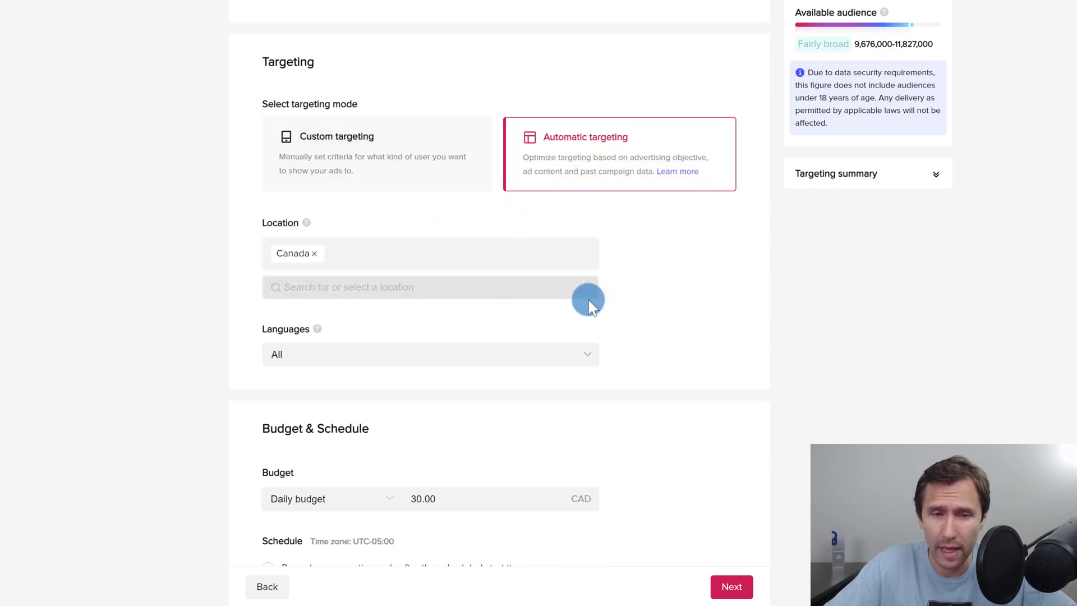
pyautogui.scroll(-3, 587, 303)
pyautogui.scroll(2, 485, 299)
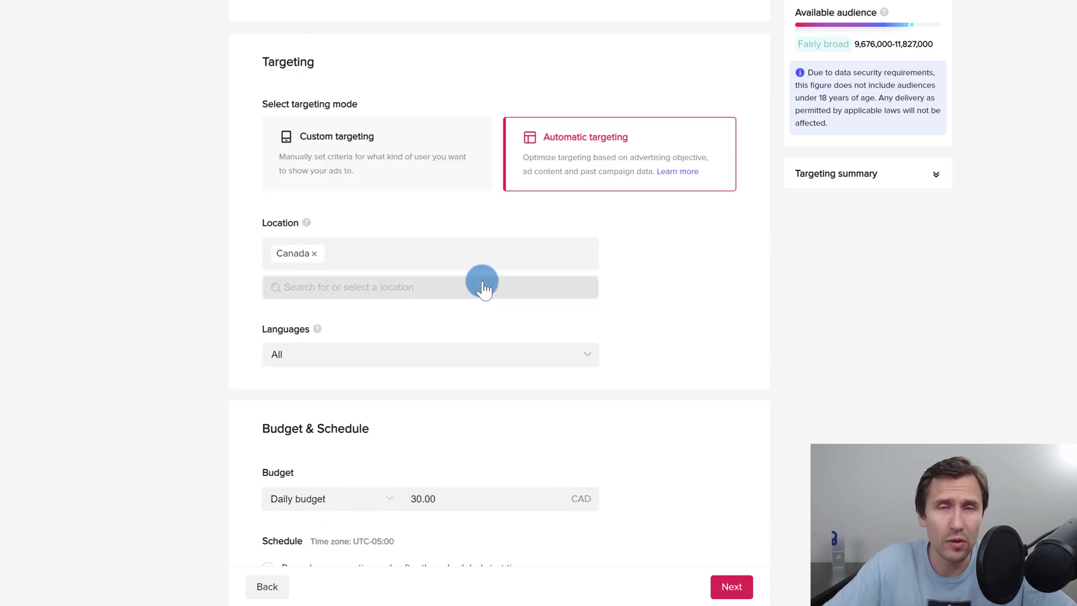
pyautogui.click(406, 138)
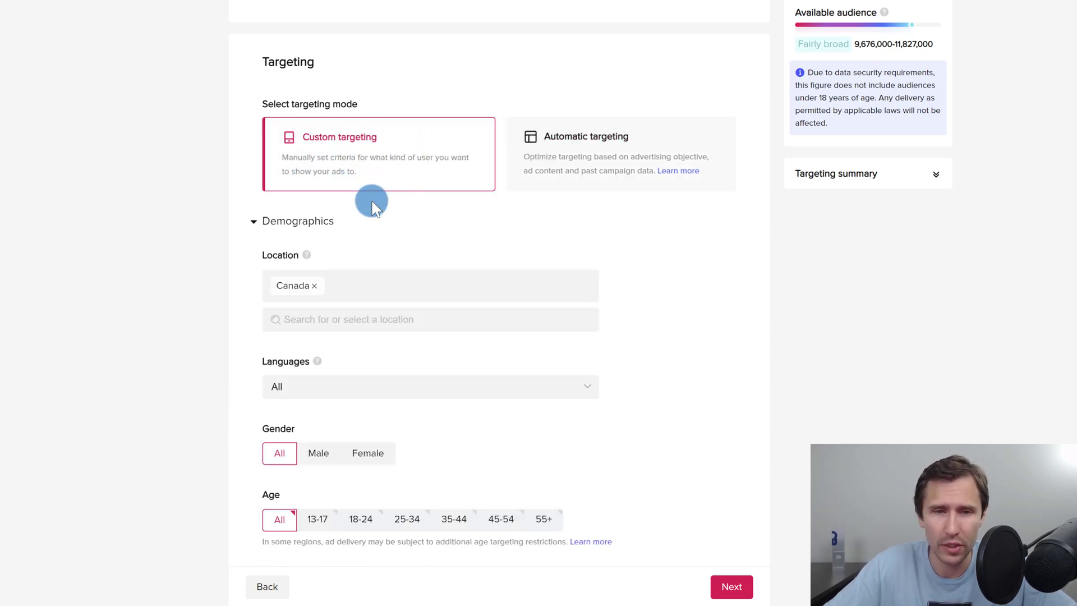
# Add United States to the ad group's targeted locations and clear the location search
pyautogui.scroll(-1, 429, 213)
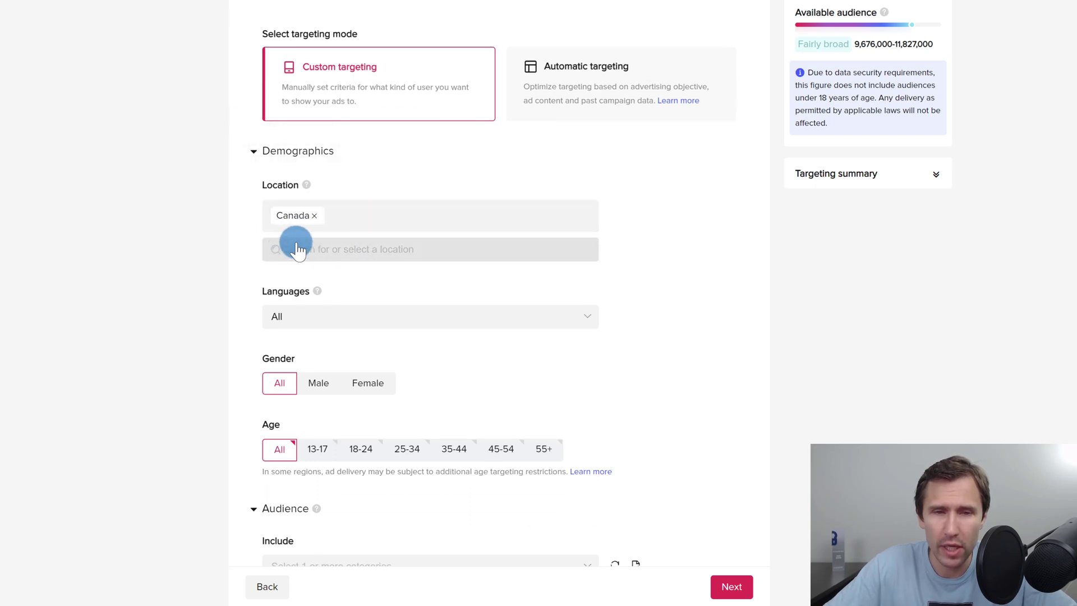
pyautogui.click(340, 247)
pyautogui.write('united')
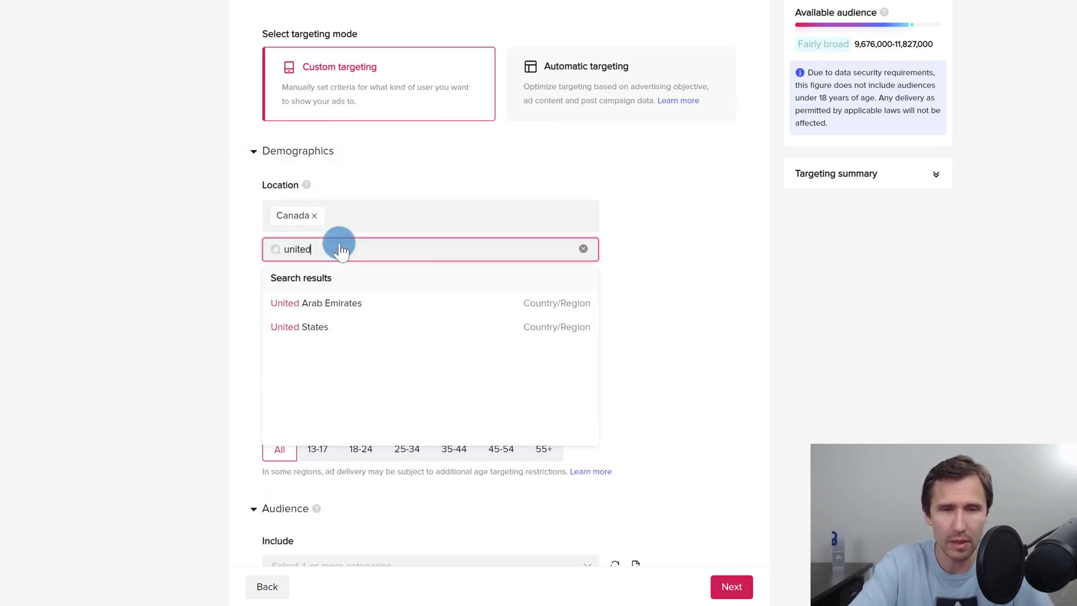
pyautogui.click(286, 318)
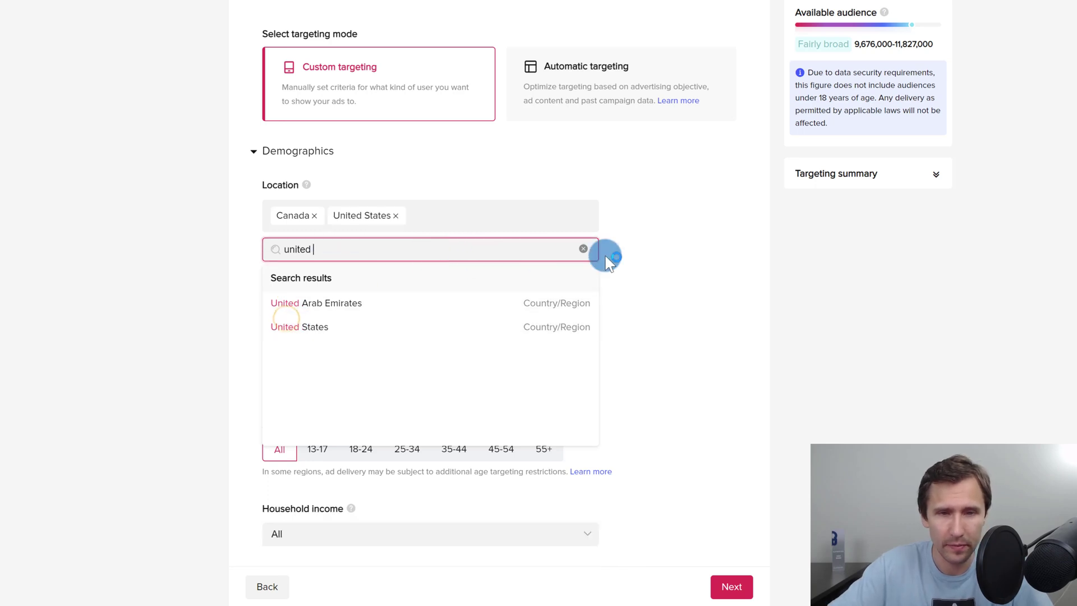
pyautogui.click(583, 252)
# Search the targeting locations for "australia" and clear the search text
pyautogui.click(455, 251)
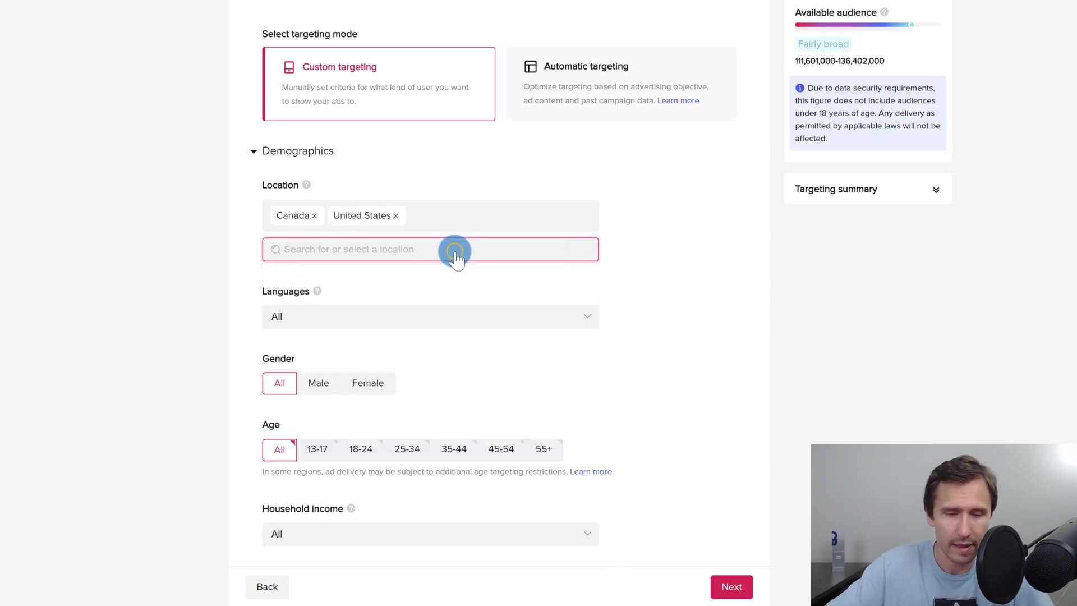
pyautogui.write('australia')
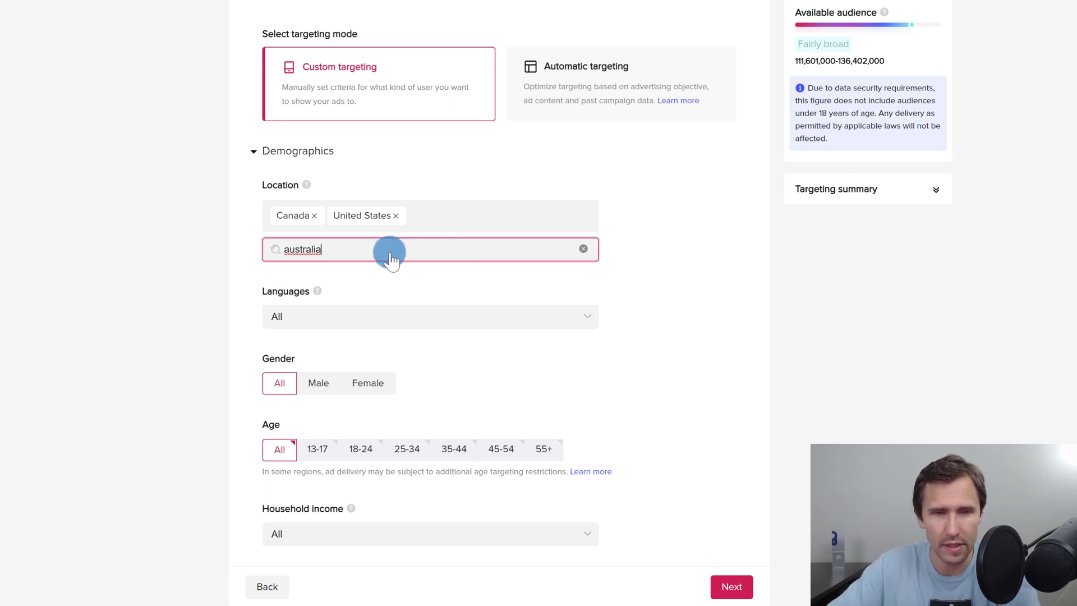
pyautogui.doubleClick(338, 250)
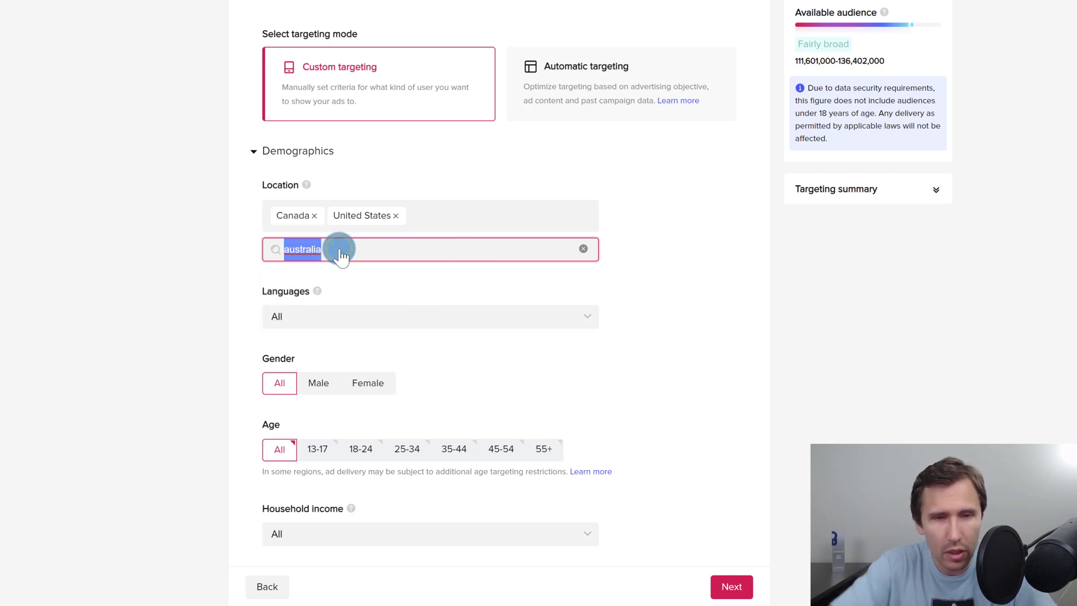
pyautogui.write('aust')
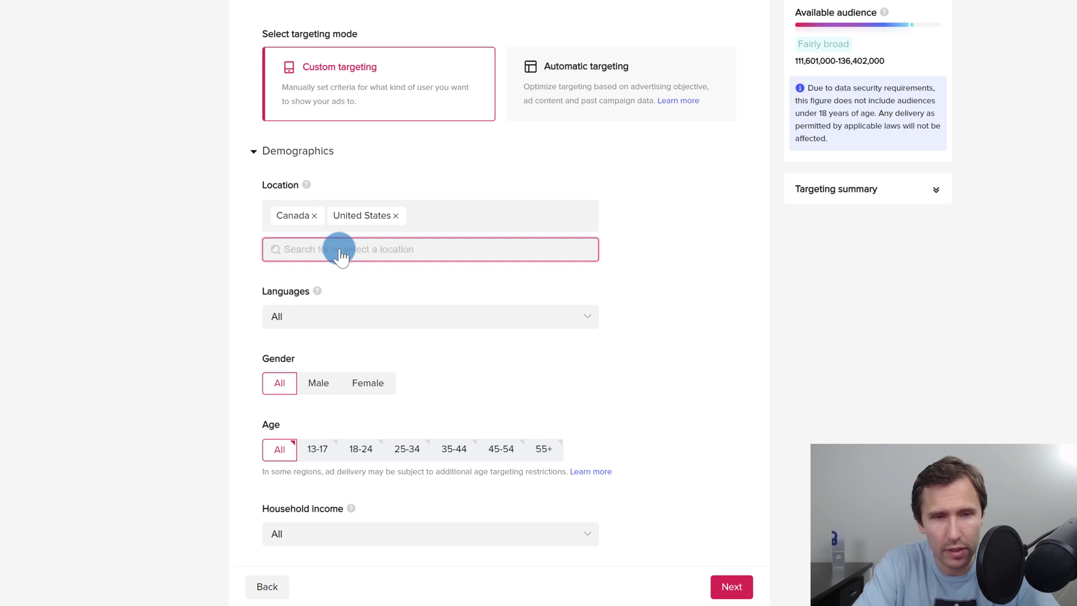
pyautogui.press('BackSpace')
pyautogui.press('BackSpace')
pyautogui.press('BackSpace')
pyautogui.press('BackSpace')
pyautogui.press('BackSpace')
pyautogui.press('BackSpace')
pyautogui.press('BackSpace')
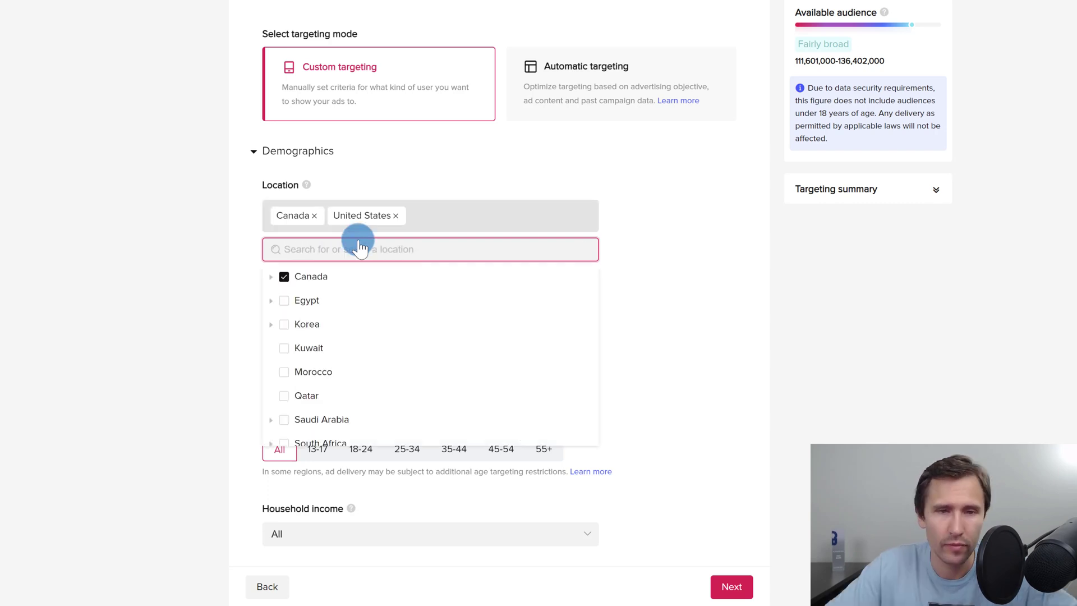
# Examine the full list of countries available for location targeting and close it
pyautogui.scroll(-3, 381, 308)
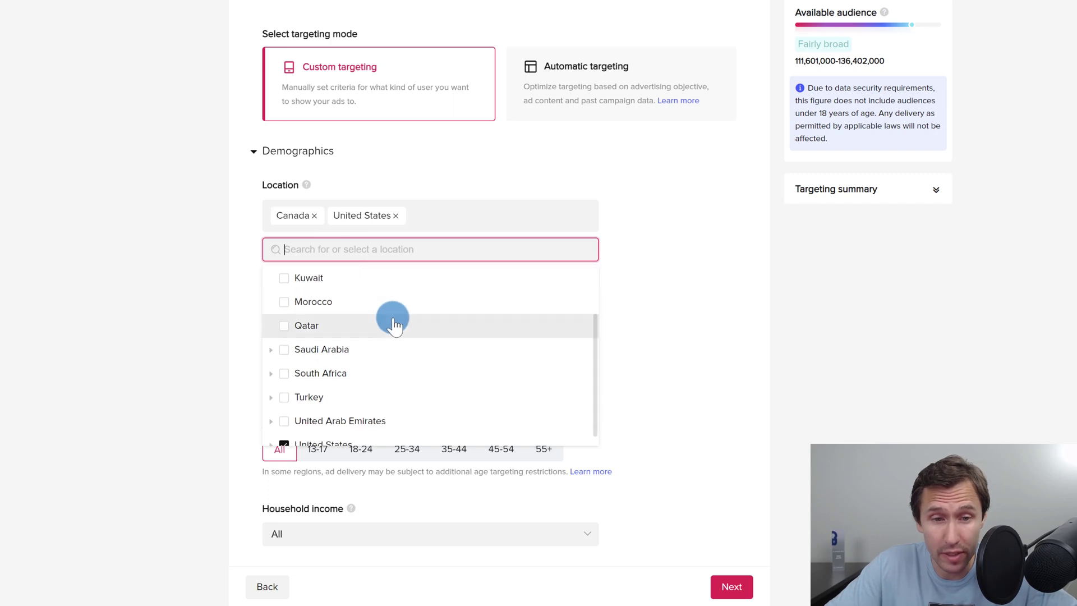
pyautogui.scroll(5, 342, 292)
pyautogui.scroll(-2, 370, 371)
pyautogui.scroll(-2, 381, 412)
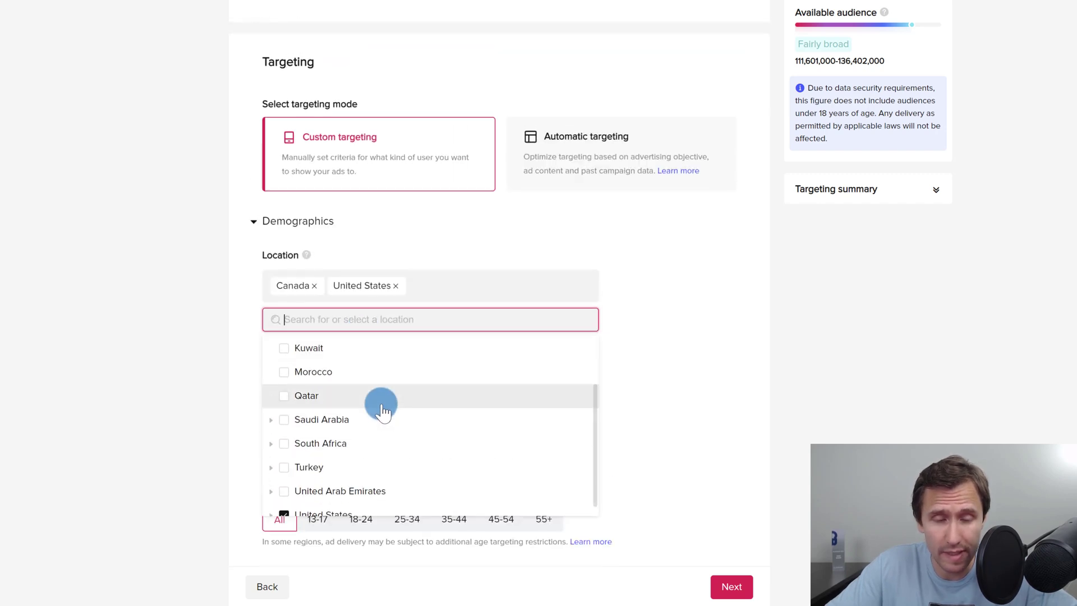
pyautogui.scroll(3, 368, 446)
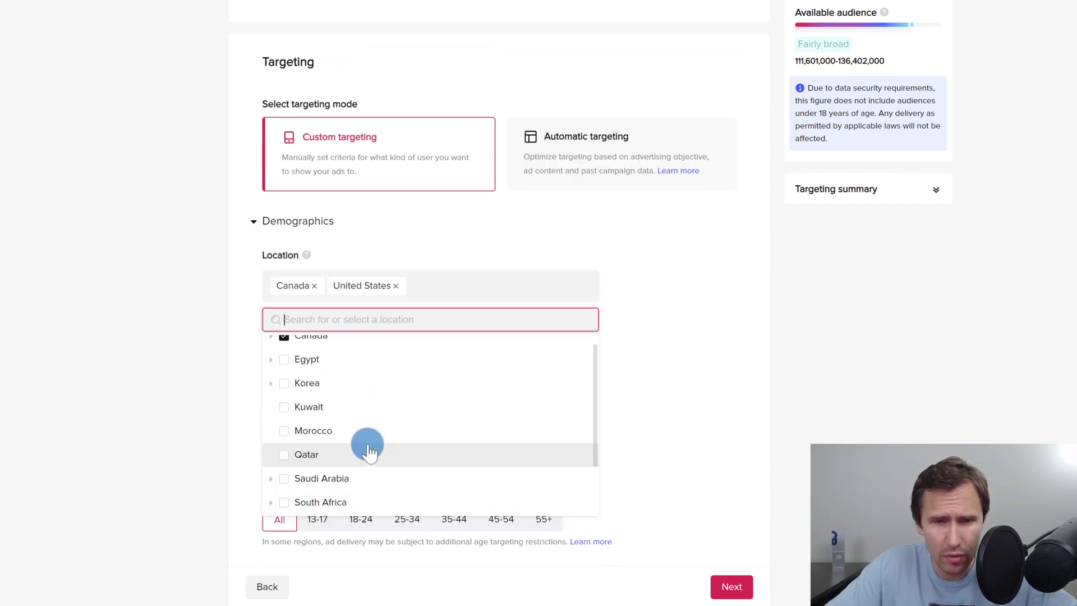
pyautogui.scroll(1, 370, 404)
pyautogui.scroll(-3, 392, 409)
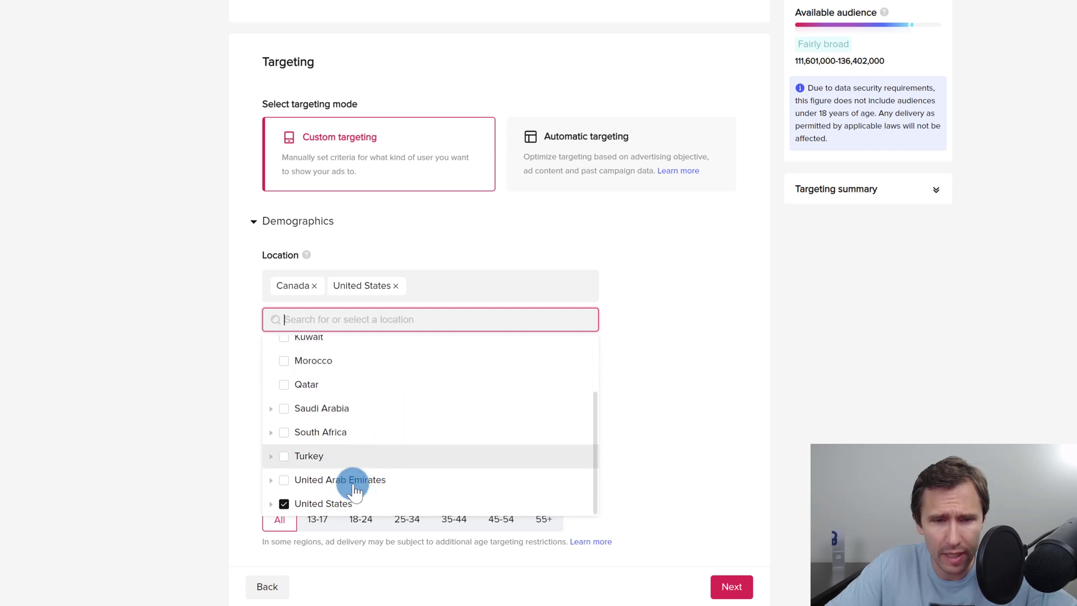
pyautogui.scroll(-3, 326, 392)
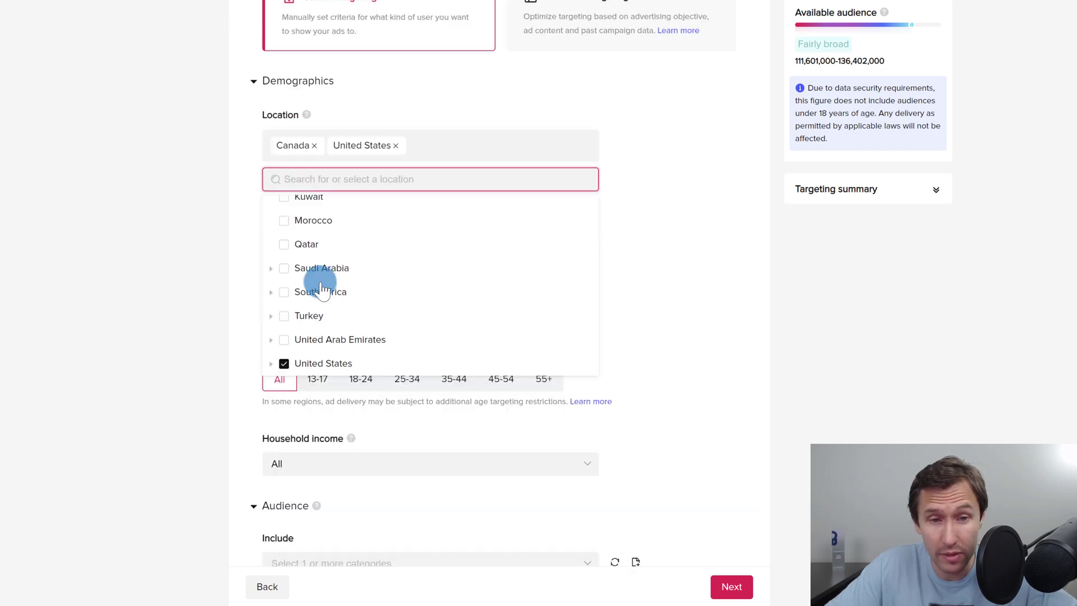
pyautogui.click(167, 203)
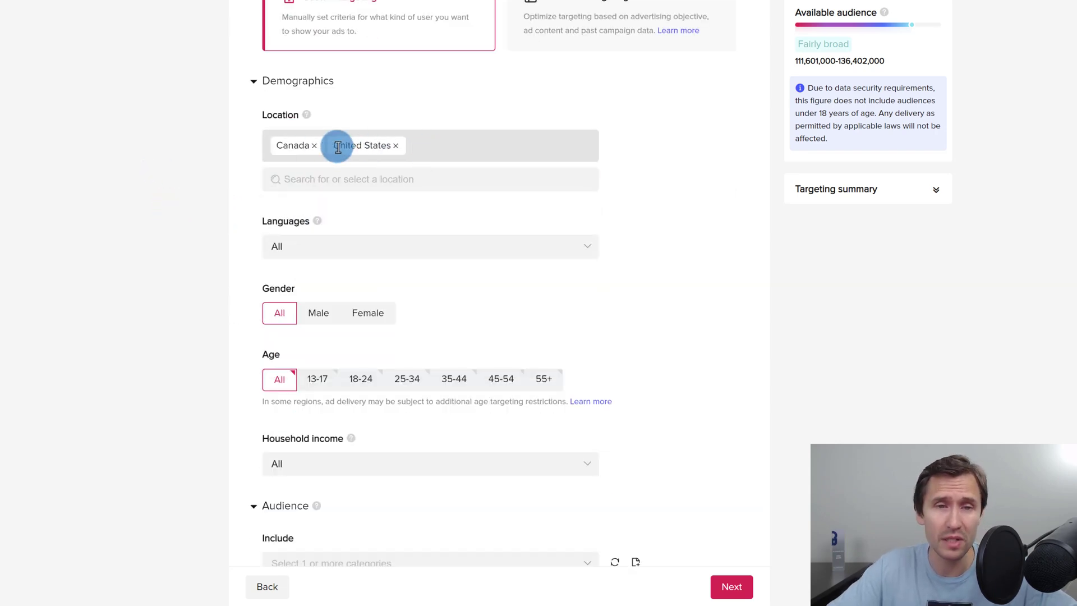
# Limit the demographics to the age groups 25-34, 35-44 and 45-54 and to the gender Male
pyautogui.scroll(-2, 123, 235)
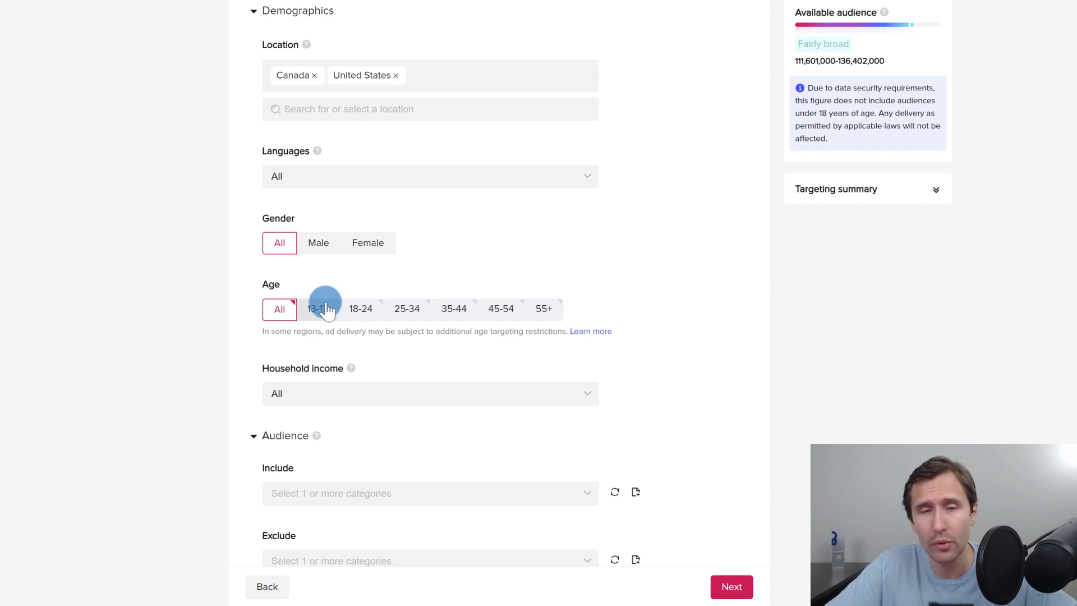
pyautogui.click(360, 309)
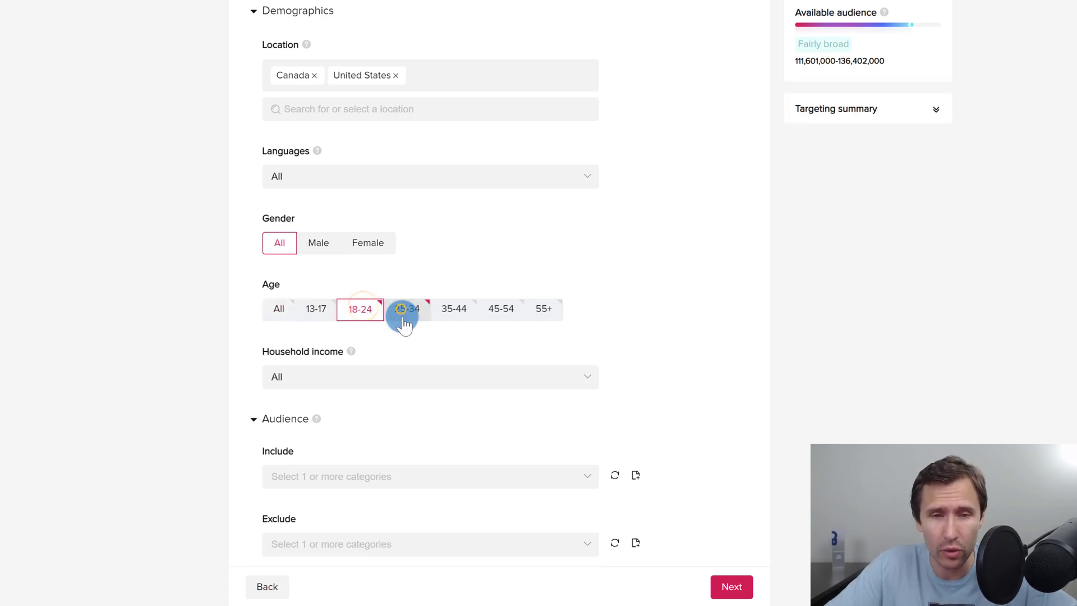
pyautogui.click(402, 310)
pyautogui.click(455, 308)
pyautogui.click(499, 309)
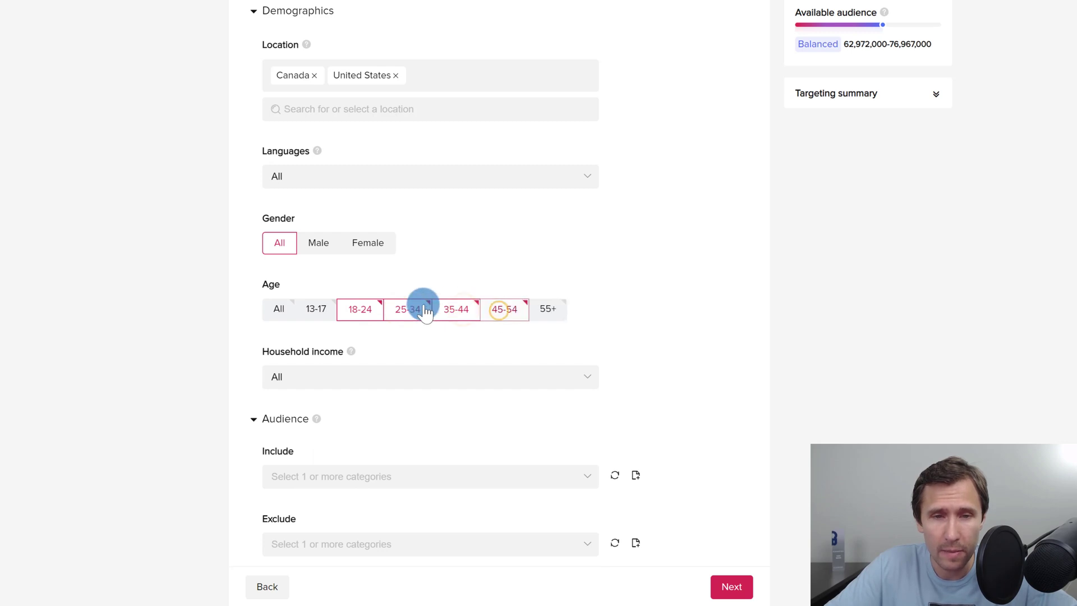
pyautogui.click(360, 309)
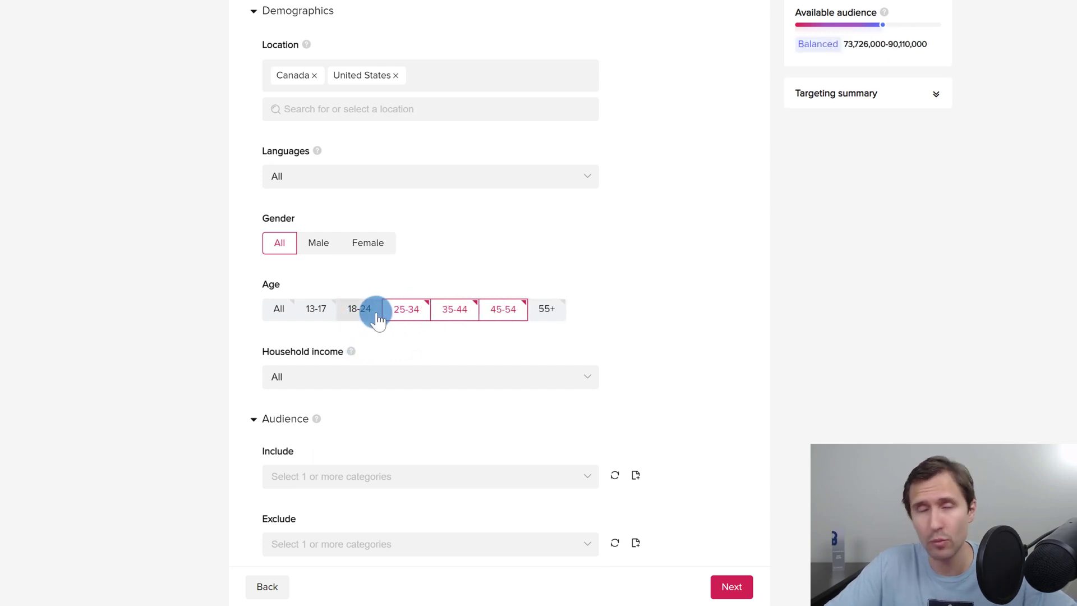
pyautogui.click(317, 244)
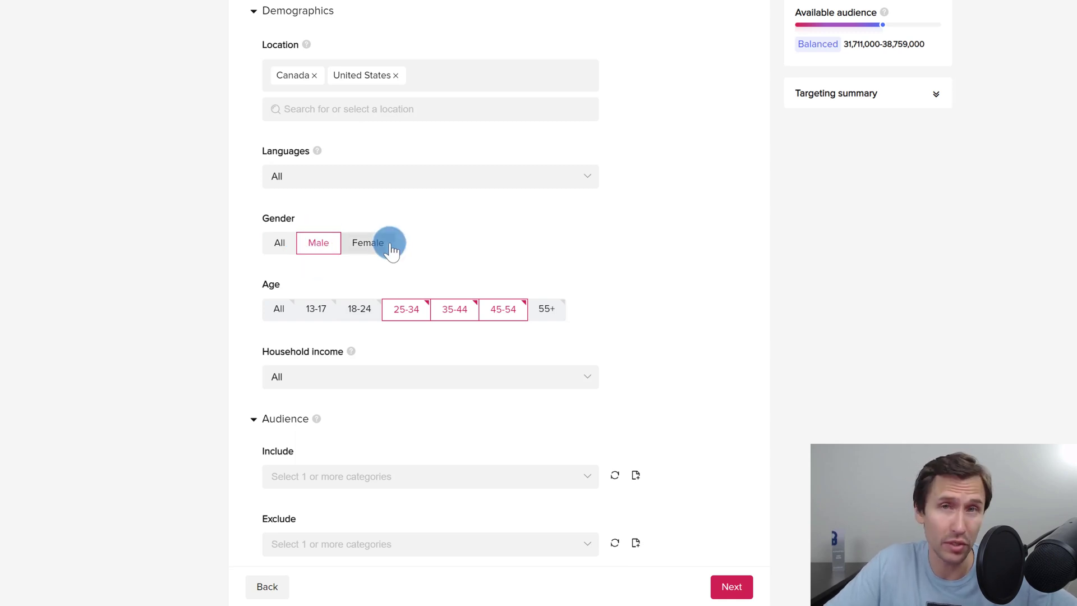
# Examine the household income choices and the included audience categories, leaving both without a selection
pyautogui.scroll(-2, 489, 274)
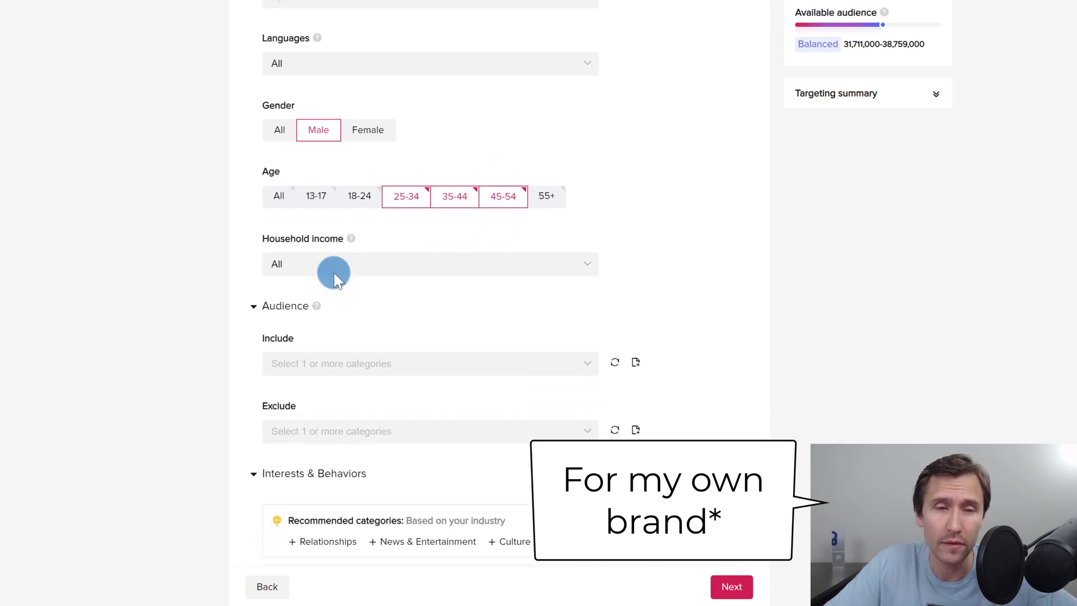
pyautogui.click(370, 235)
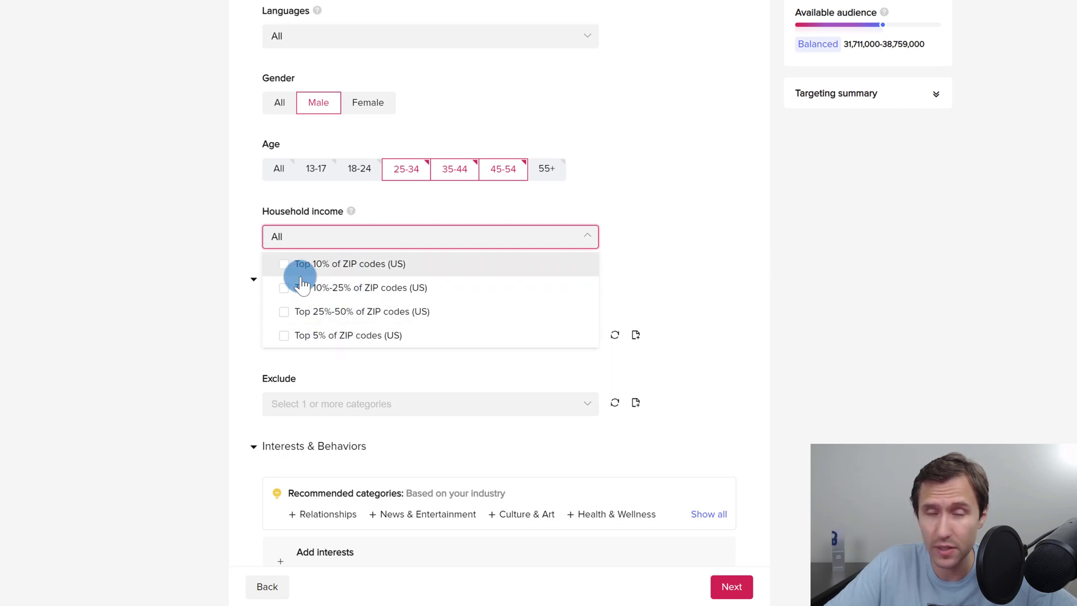
pyautogui.click(199, 209)
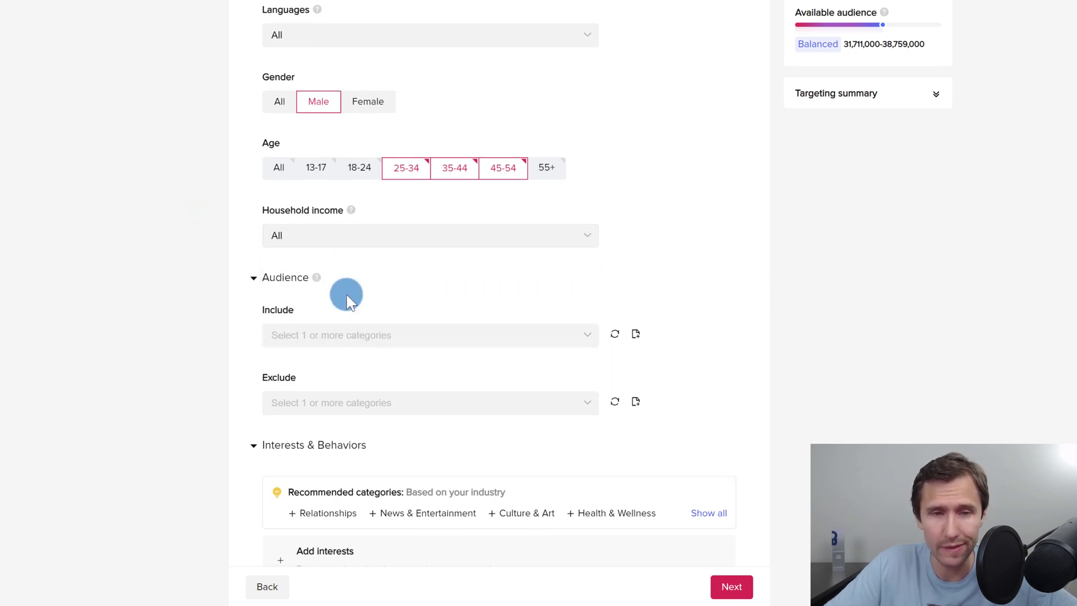
pyautogui.scroll(-1, 346, 292)
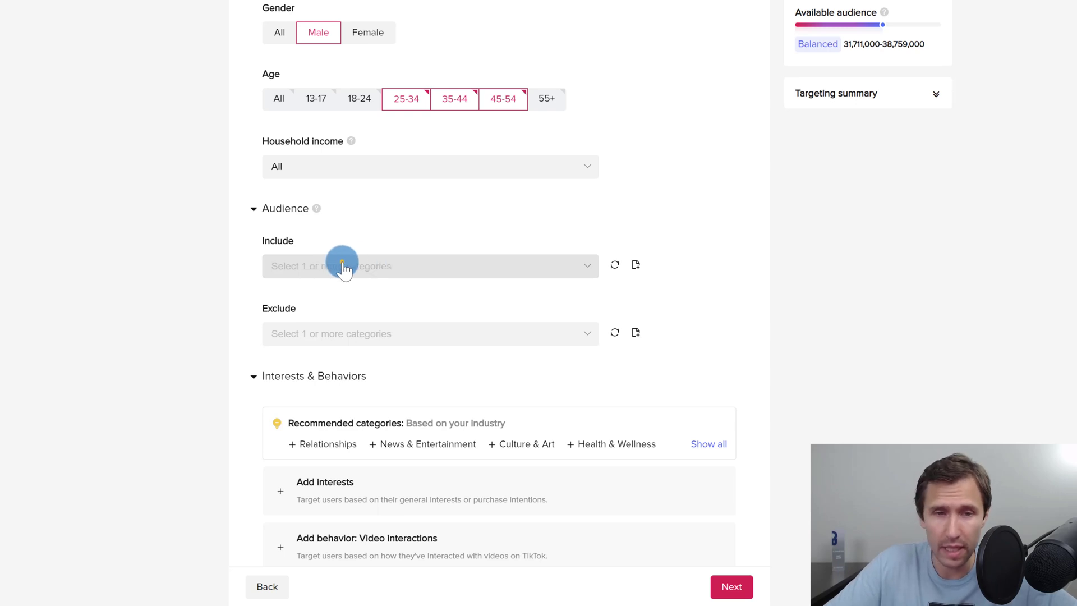
pyautogui.click(341, 265)
pyautogui.click(184, 285)
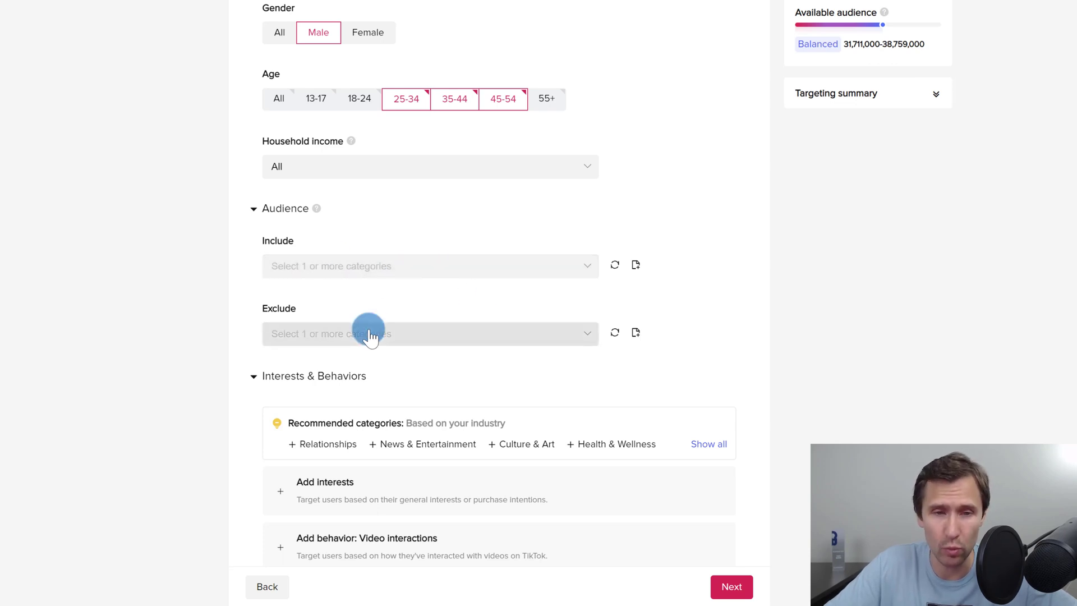
# Add an interests condition under Interests & Behaviors and show all recommended categories
pyautogui.scroll(-2, 368, 330)
pyautogui.scroll(-4, 415, 258)
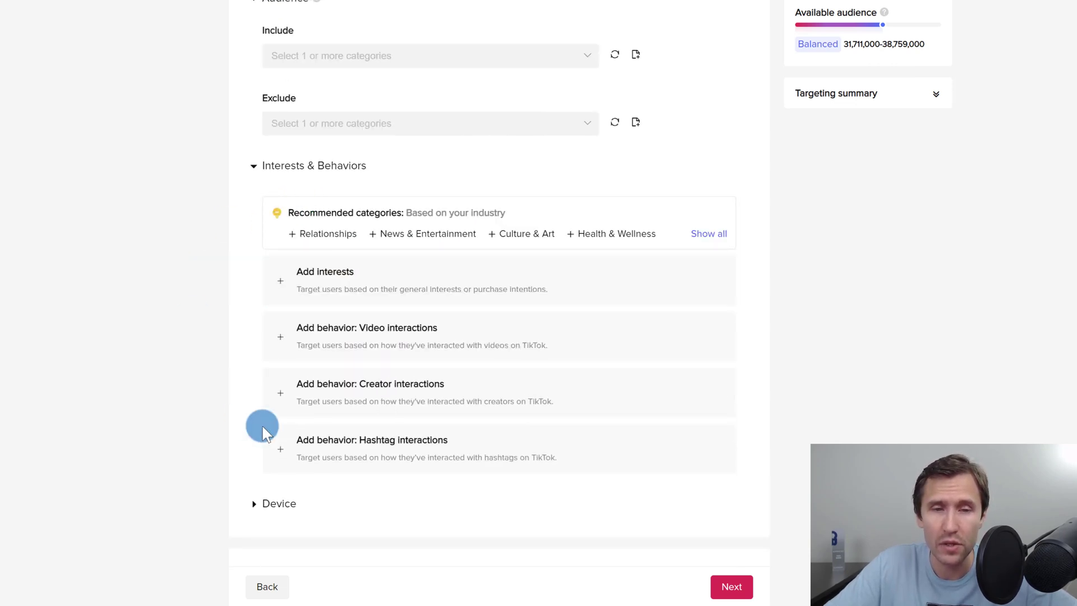
pyautogui.moveTo(372, 163); pyautogui.dragTo(257, 164)
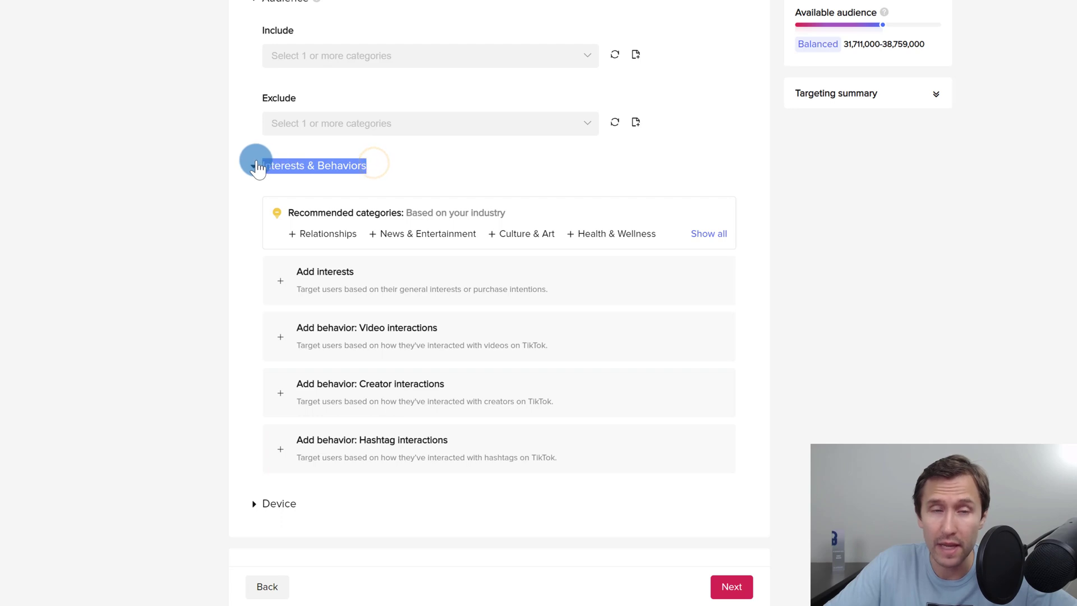
pyautogui.click(184, 188)
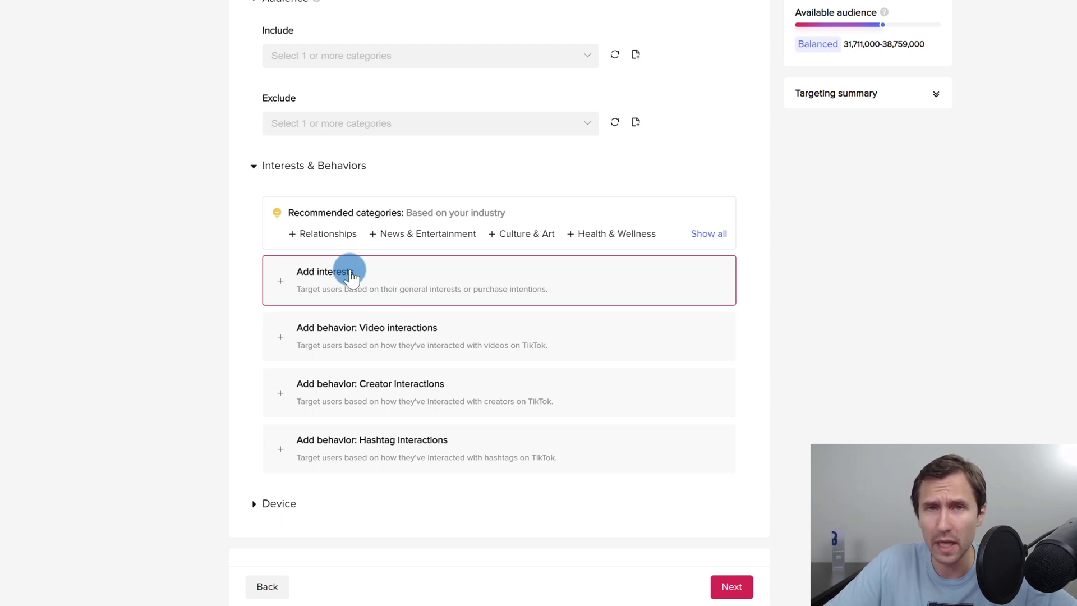
pyautogui.click(351, 273)
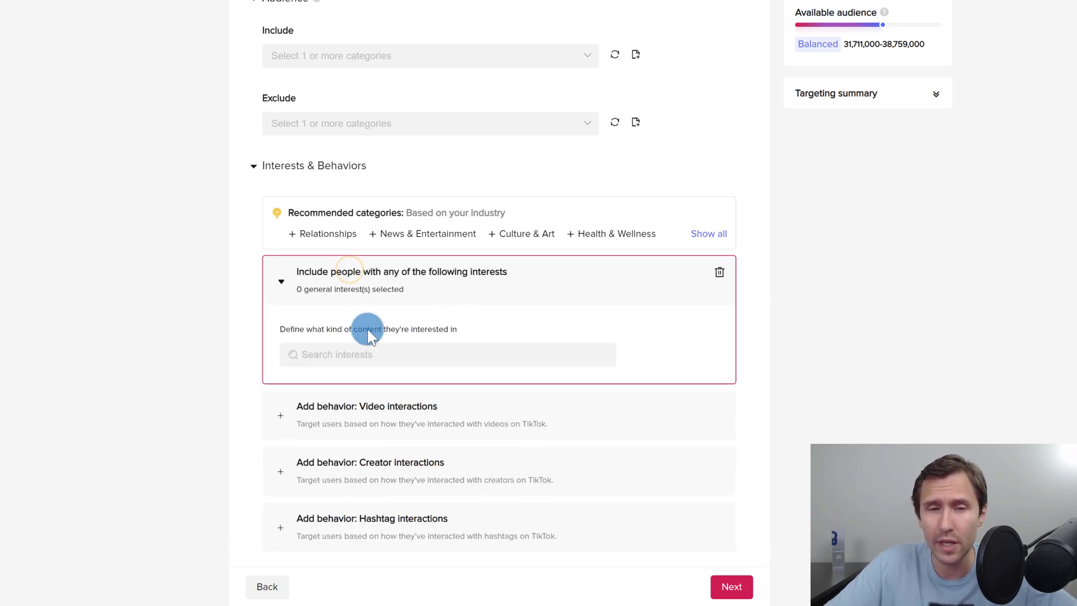
pyautogui.moveTo(622, 233)
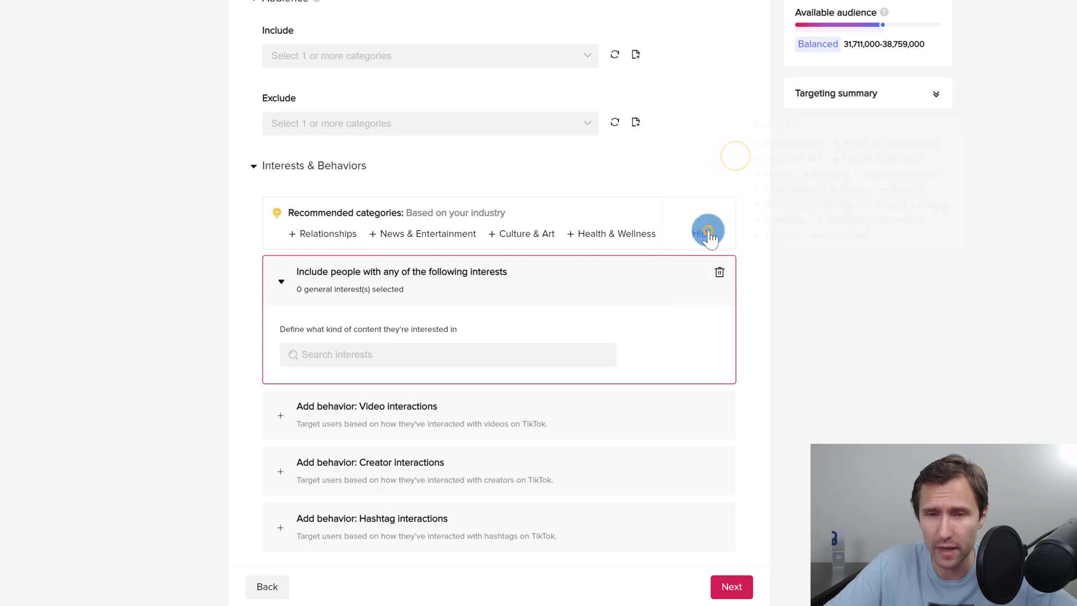
pyautogui.click(707, 234)
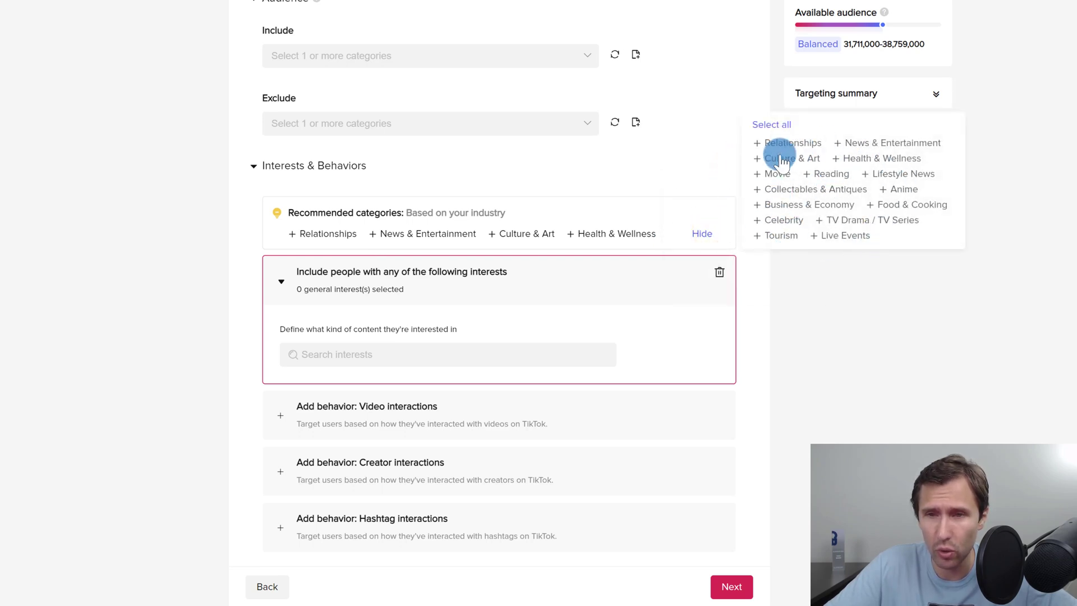
# Search the interests for "make money" and add Make money from home and Make more money to the interests condition
pyautogui.click(402, 353)
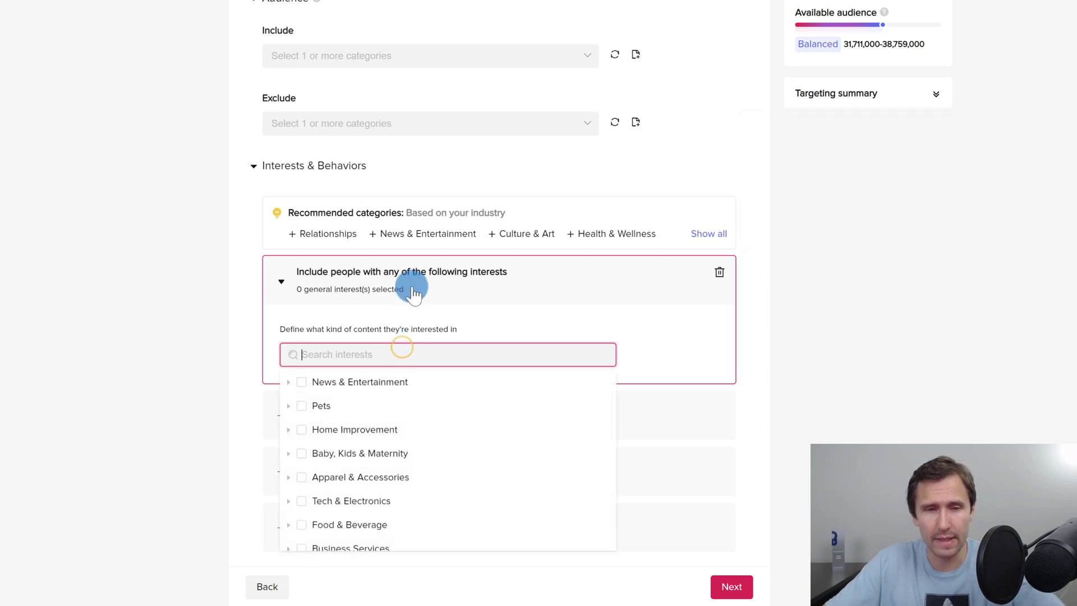
pyautogui.write('make mon')
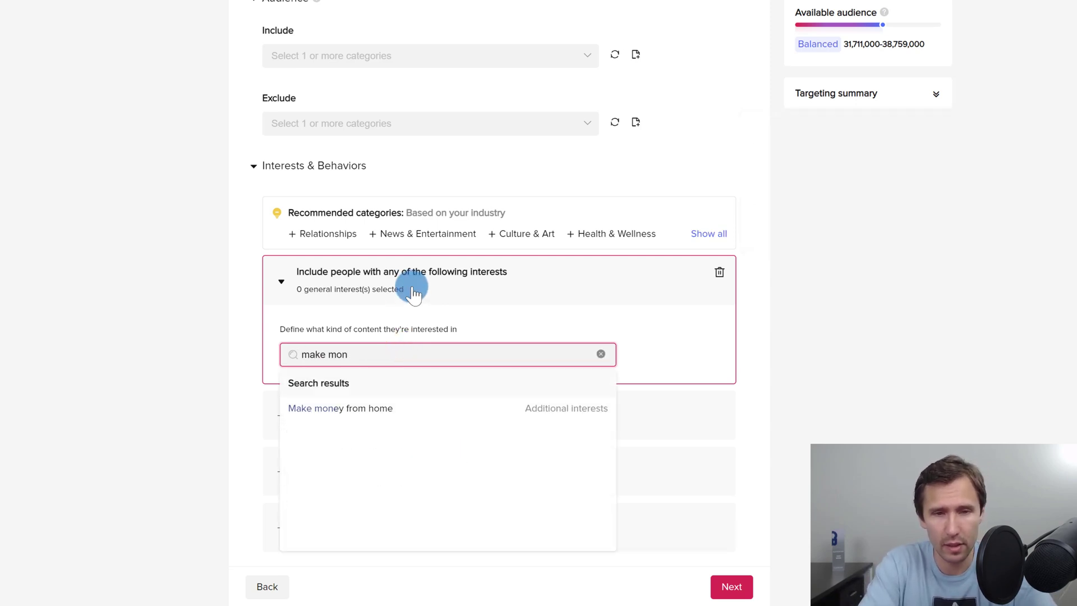
pyautogui.hotkey('ctrl', 'a')
pyautogui.press('BackSpace')
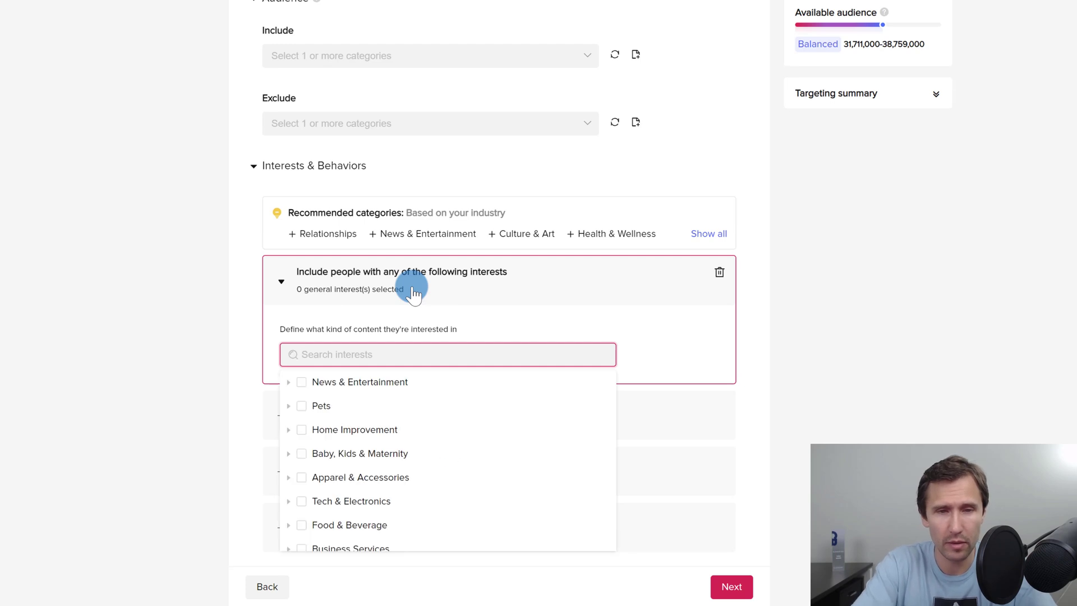
pyautogui.write('make money')
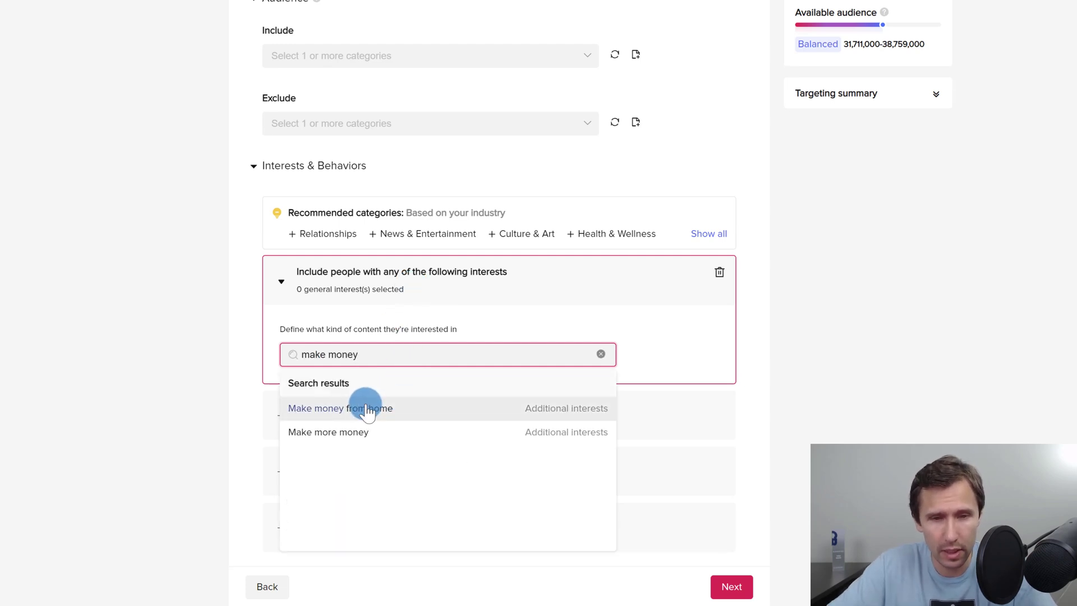
pyautogui.click(361, 413)
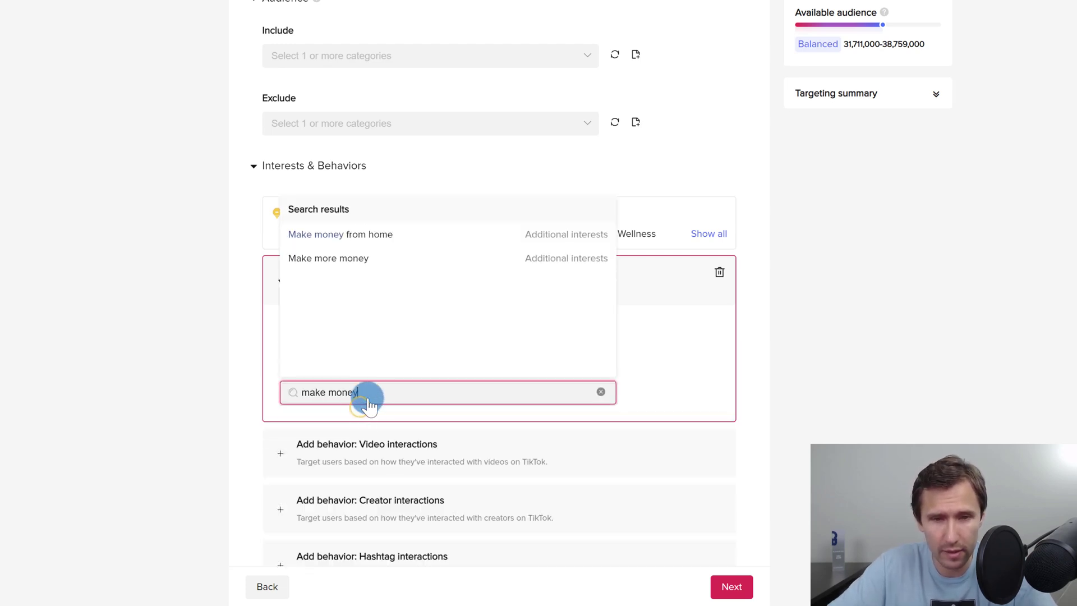
pyautogui.click(345, 300)
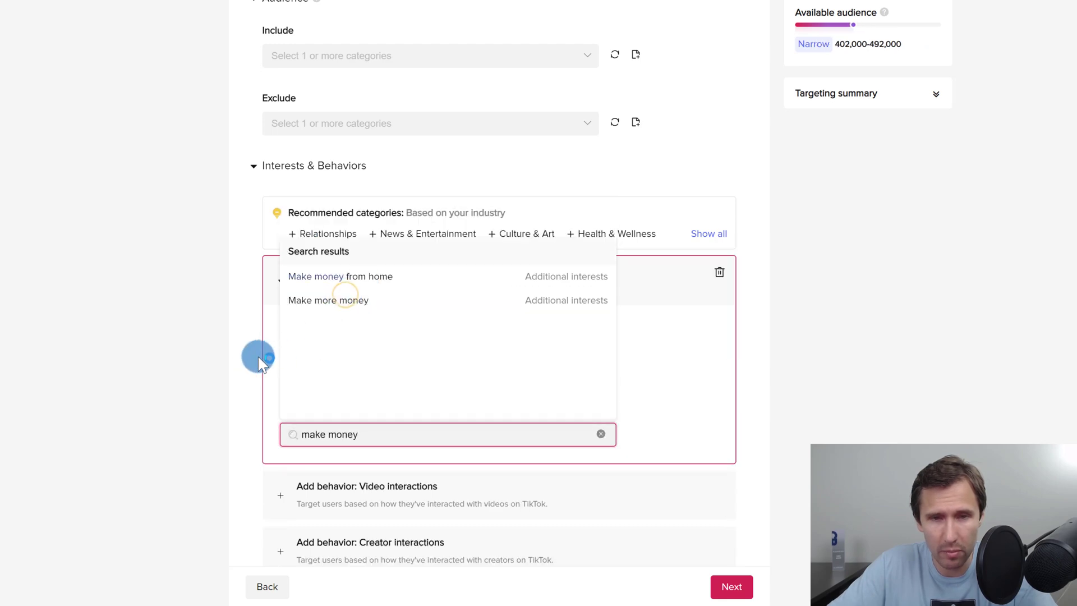
pyautogui.click(210, 324)
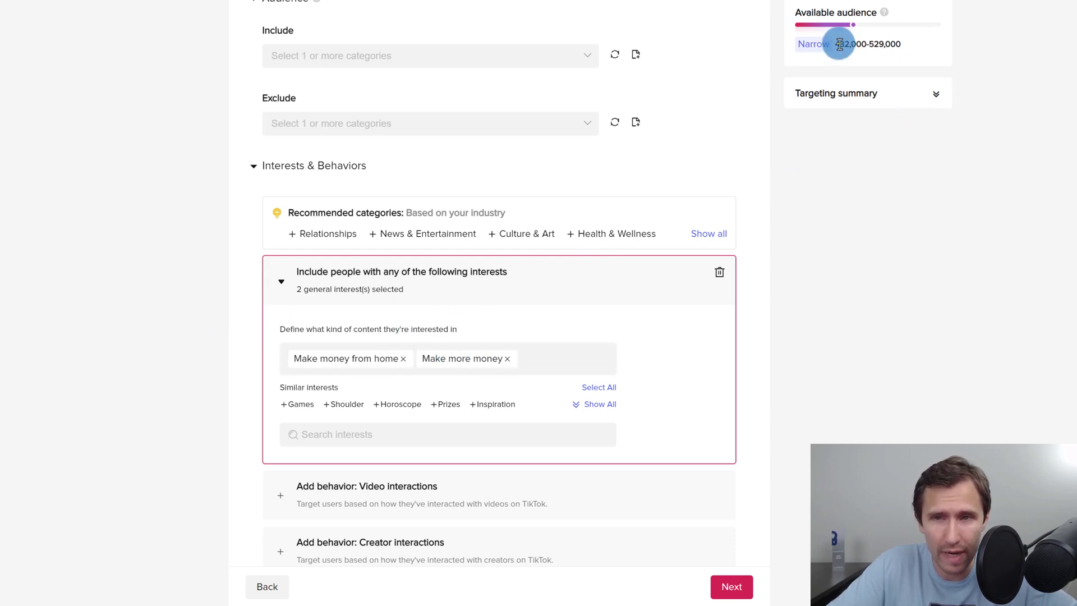
pyautogui.moveTo(839, 44); pyautogui.dragTo(894, 44)
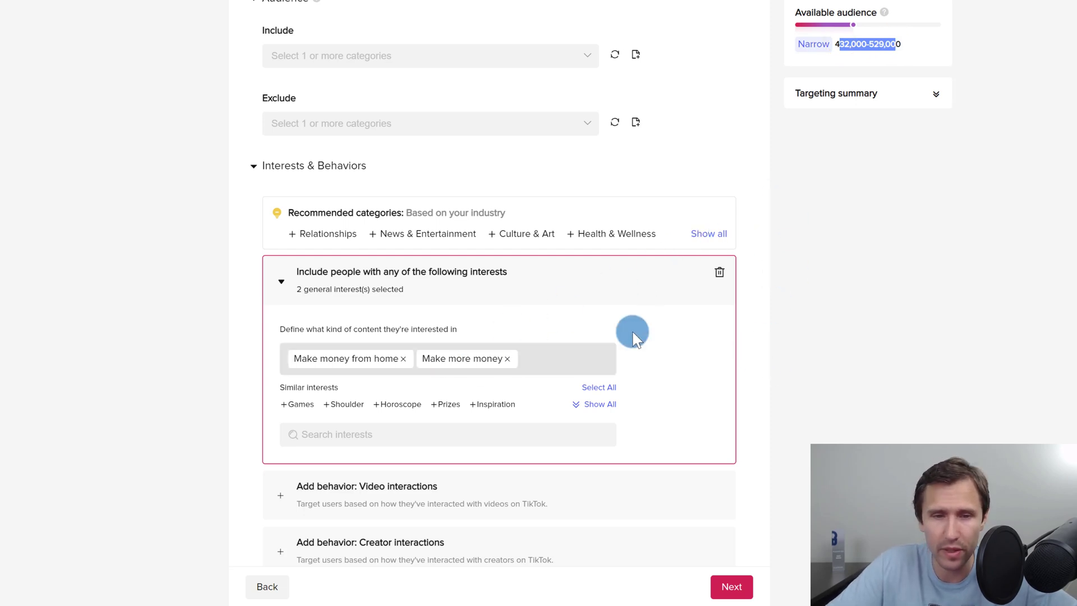
# Add a Video interactions behavior and include people who Commented on or Shared videos
pyautogui.click(541, 281)
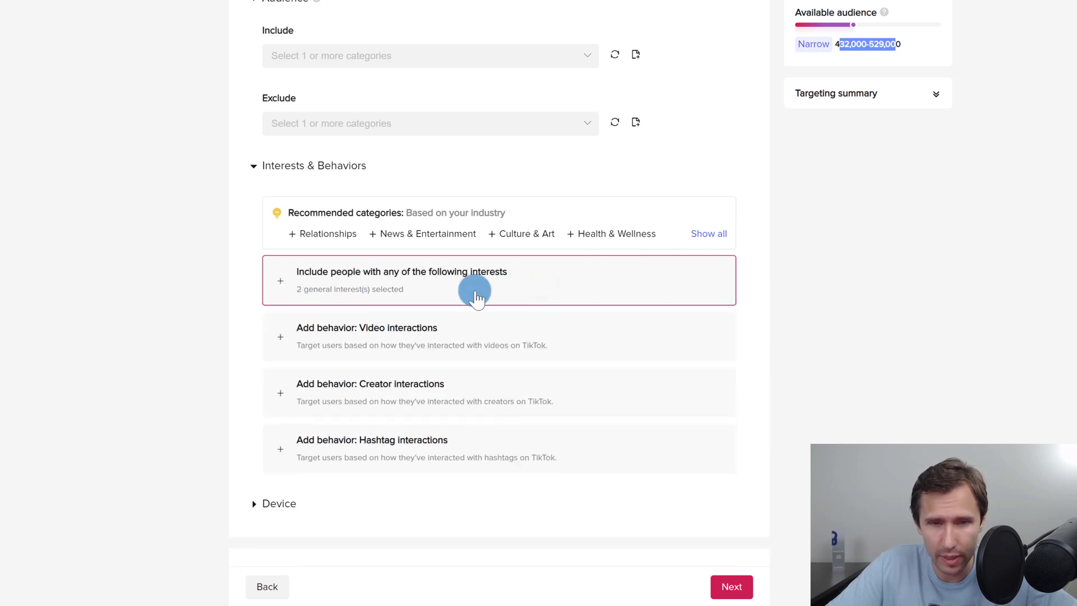
pyautogui.click(374, 330)
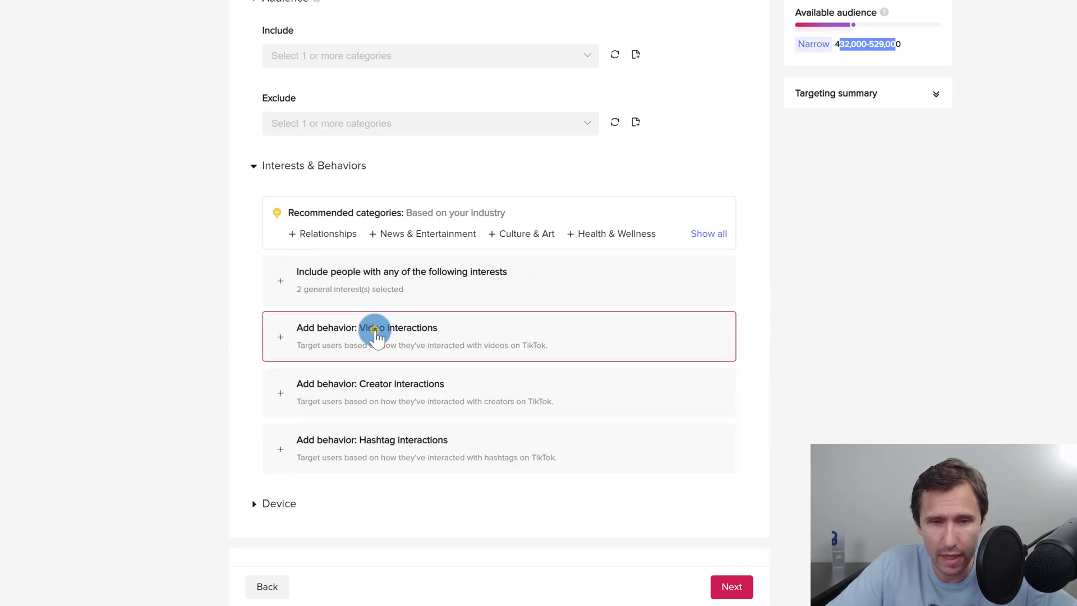
pyautogui.scroll(-1, 179, 412)
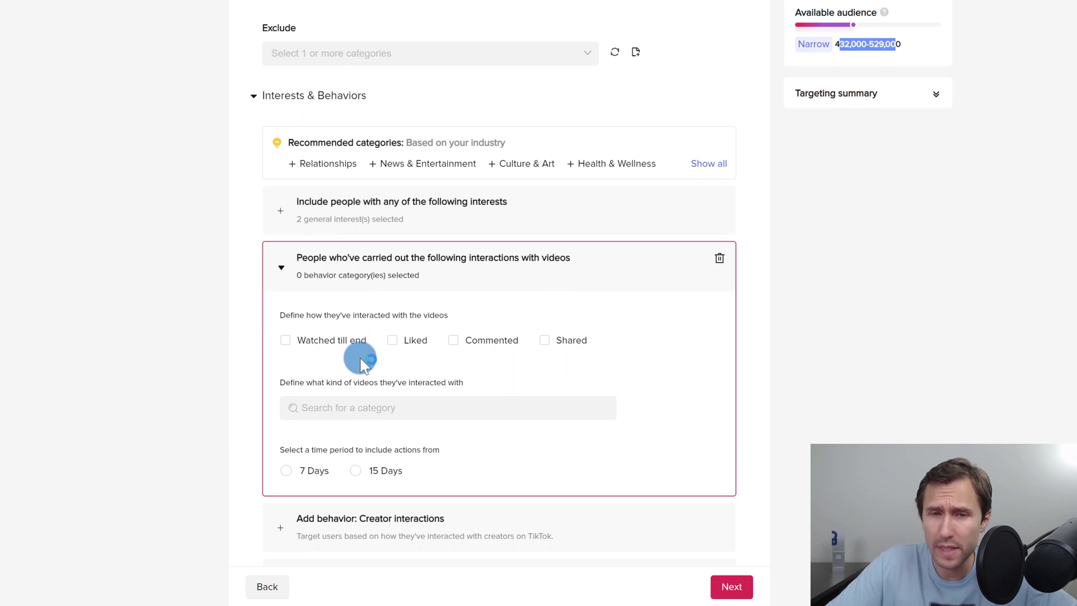
pyautogui.click(320, 340)
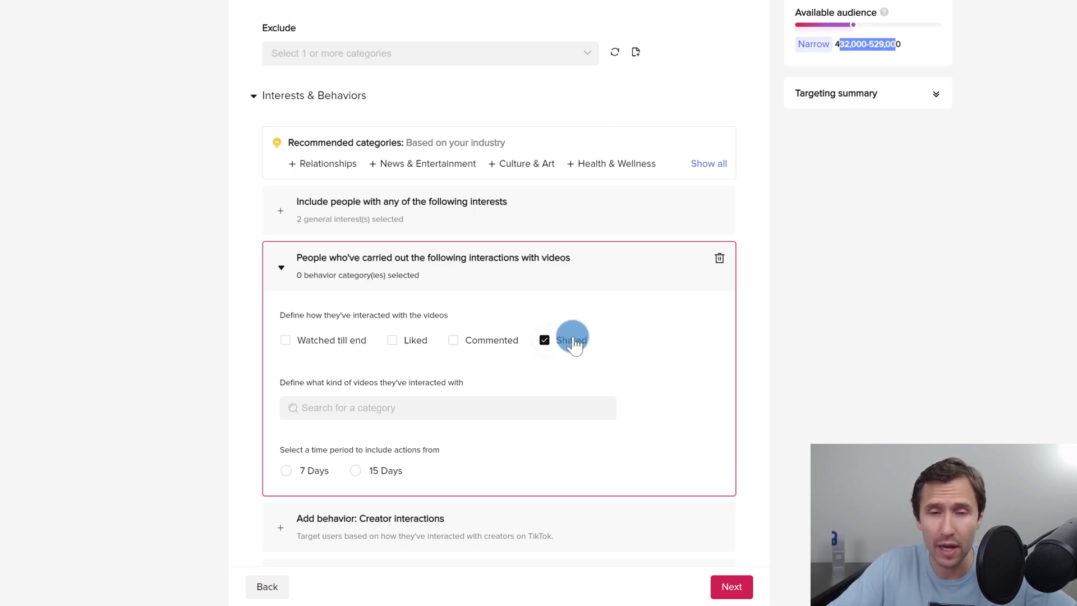
pyautogui.click(452, 340)
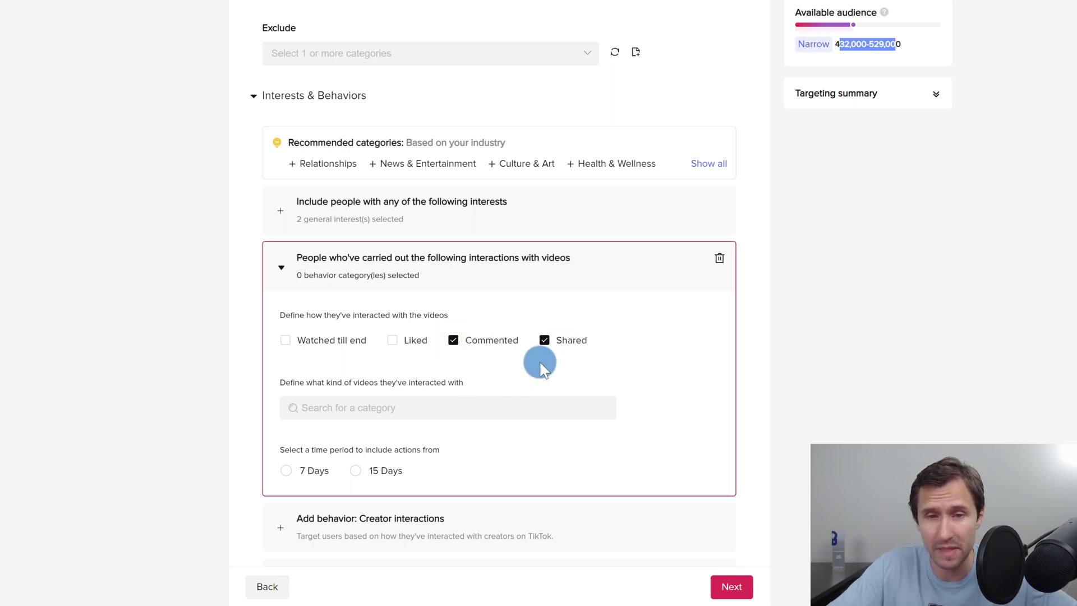
# Search the video categories for "make mone" and clear the search text
pyautogui.click(394, 409)
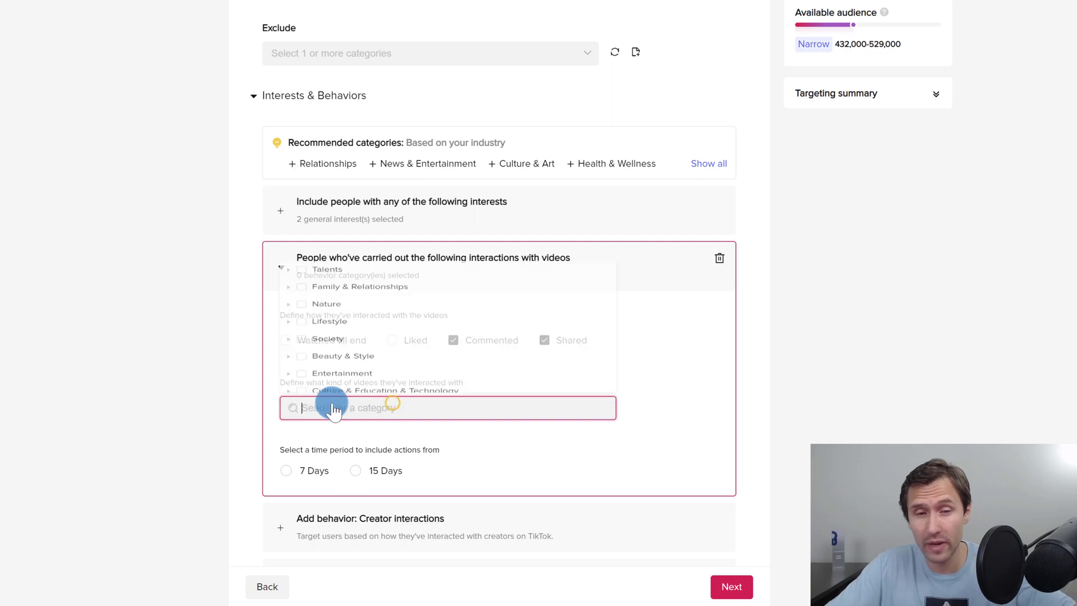
pyautogui.write('make mone')
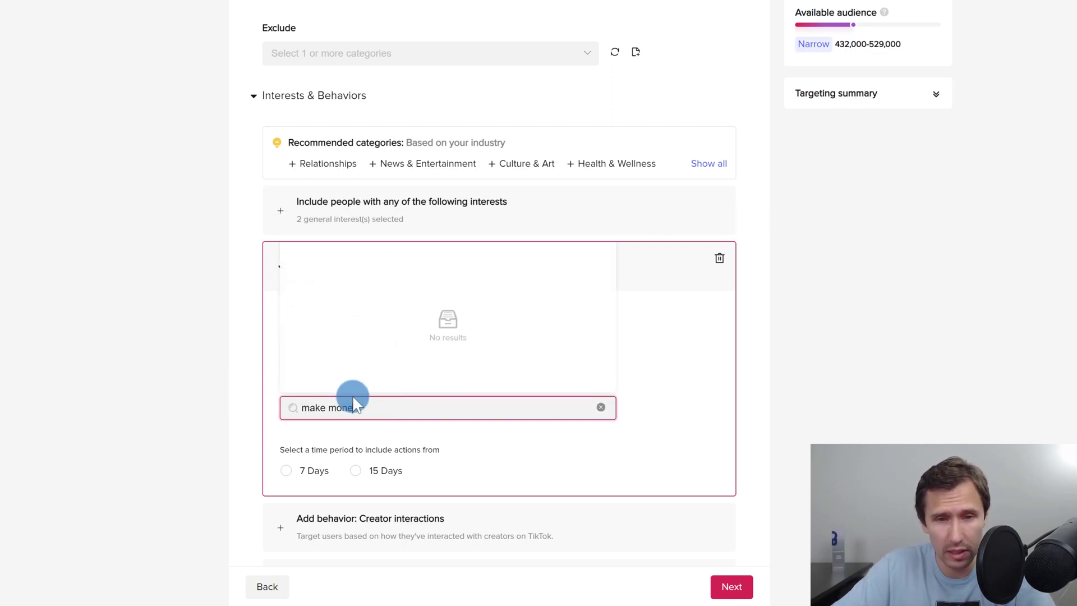
pyautogui.click(336, 409)
pyautogui.doubleClick(337, 409)
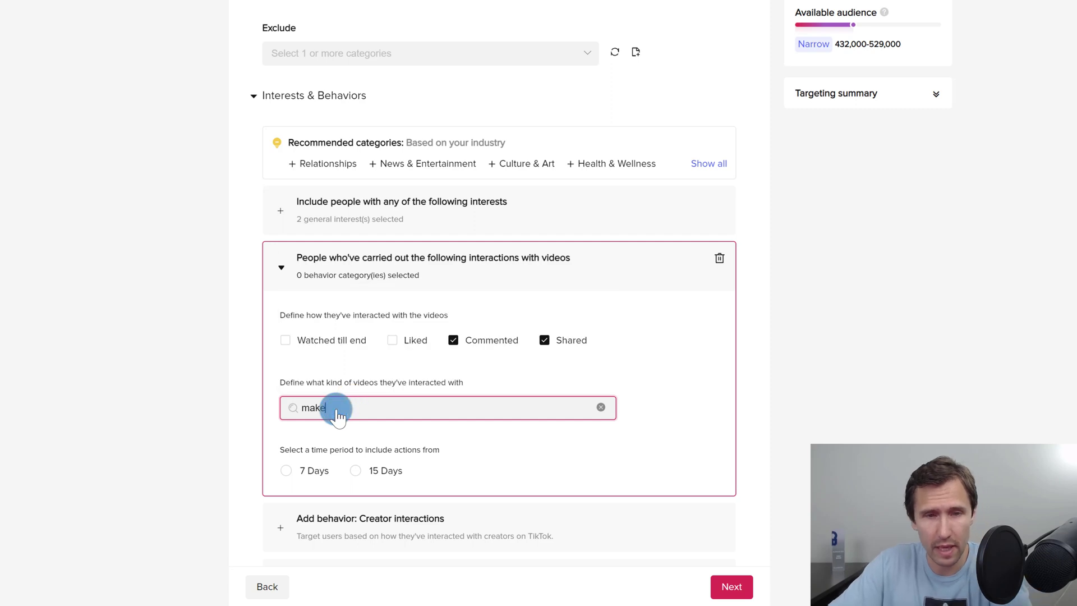
pyautogui.click(240, 408)
# Examine the list of video categories and the time period choices for video interactions, leaving both without a selection
pyautogui.click(336, 408)
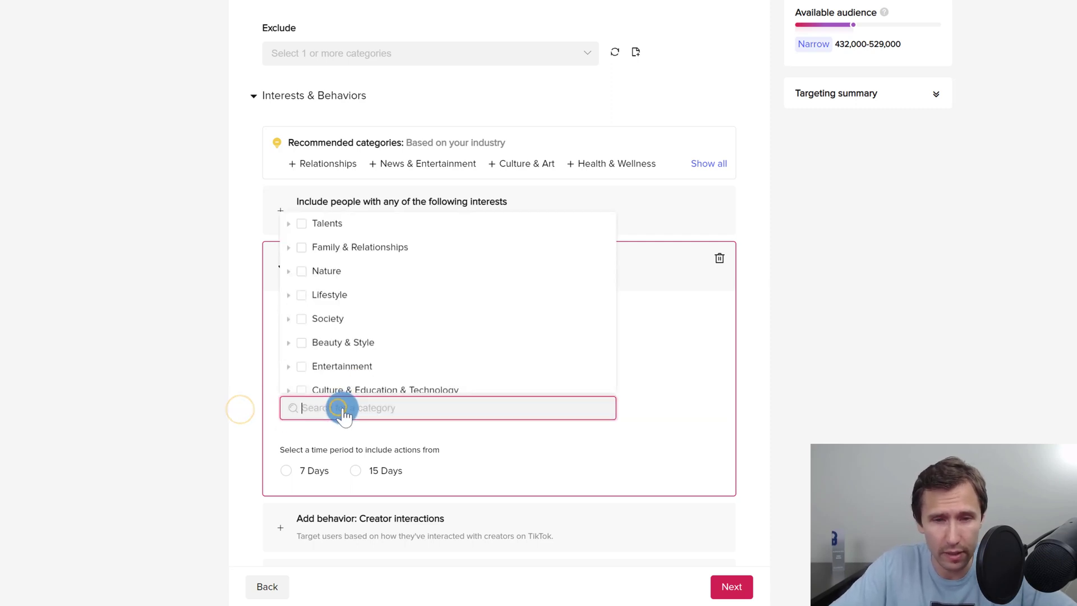
pyautogui.scroll(-3, 366, 370)
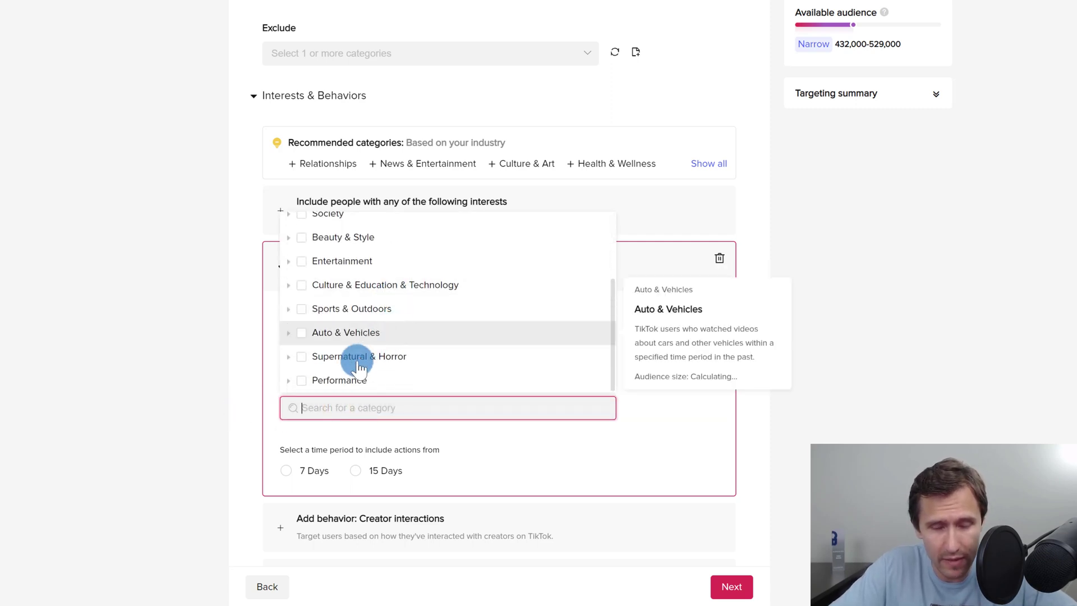
pyautogui.scroll(3, 359, 367)
pyautogui.scroll(1, 360, 359)
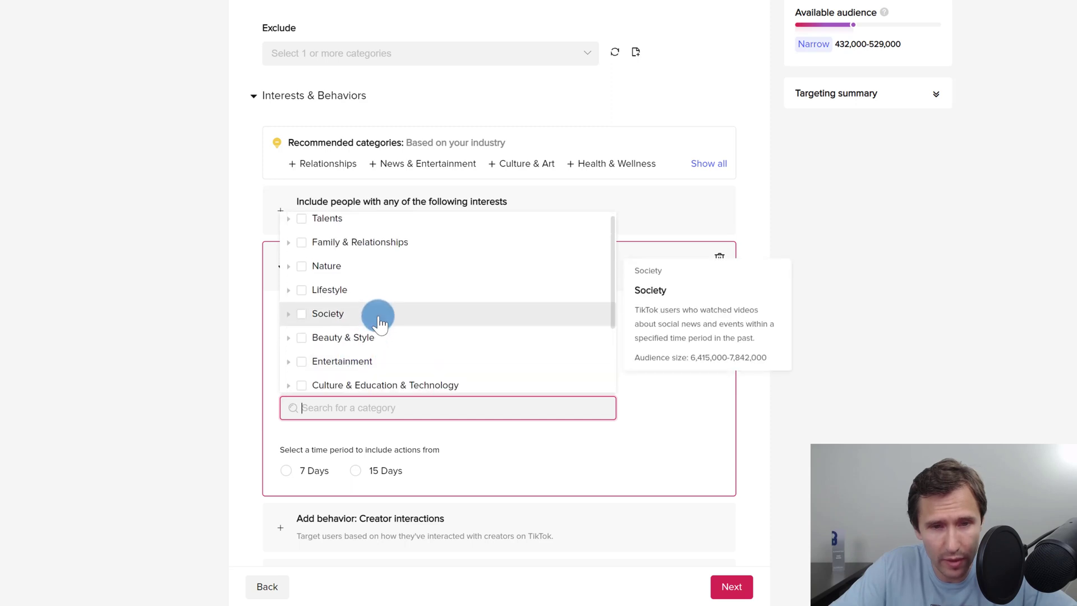
pyautogui.scroll(-2, 377, 314)
pyautogui.scroll(-1, 380, 322)
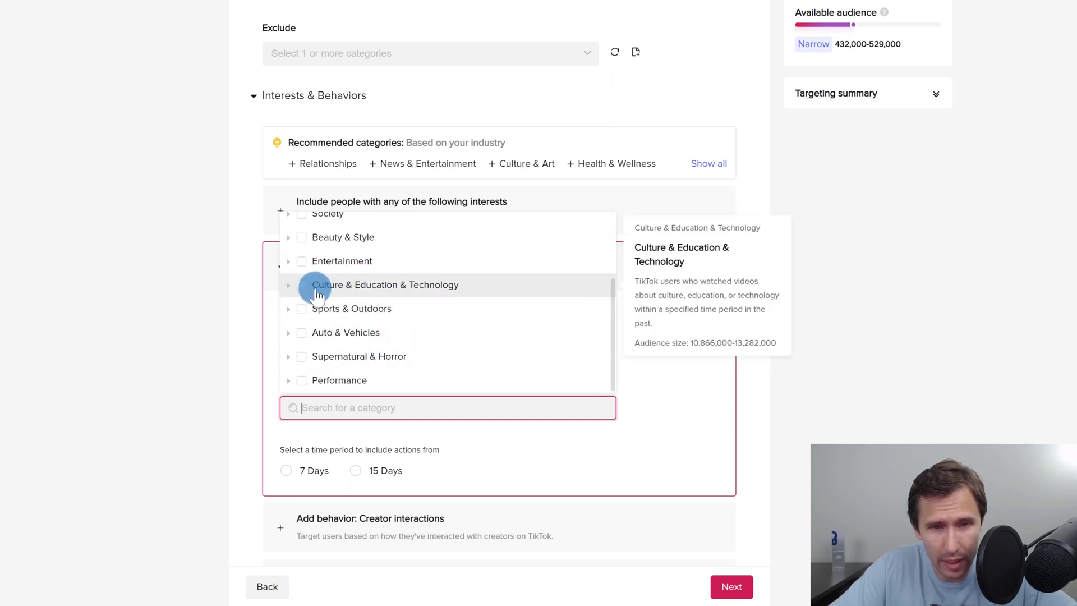
pyautogui.scroll(5, 394, 291)
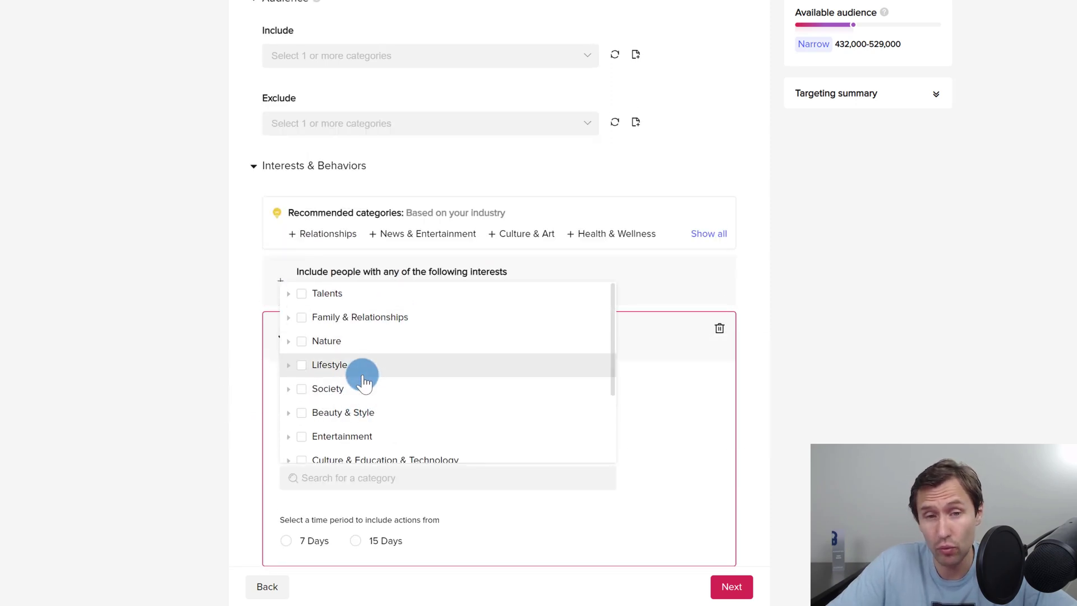
pyautogui.moveTo(361, 377)
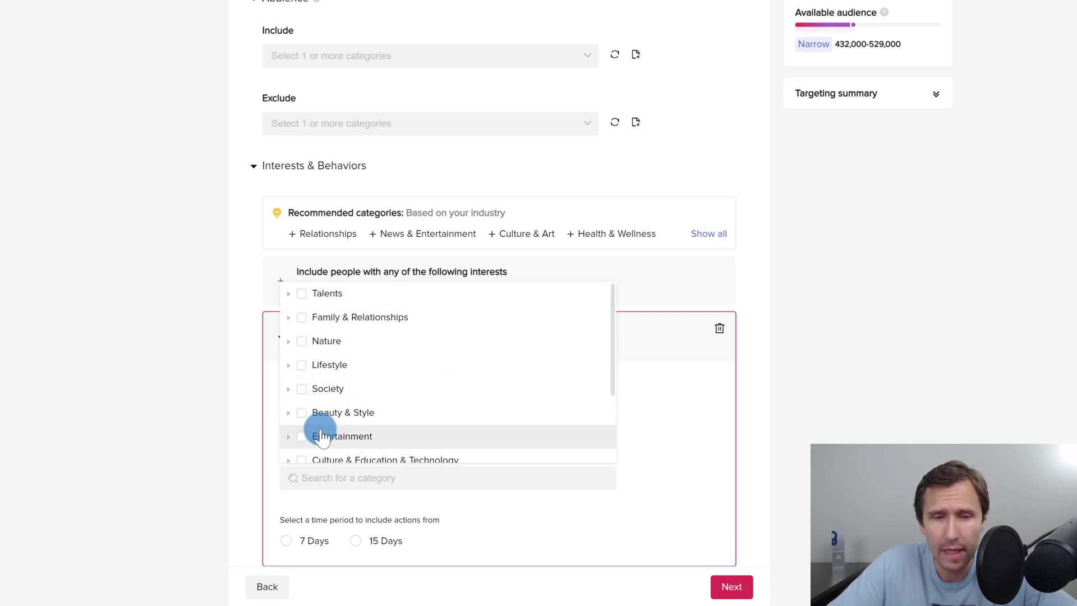
pyautogui.moveTo(321, 438)
pyautogui.click(182, 400)
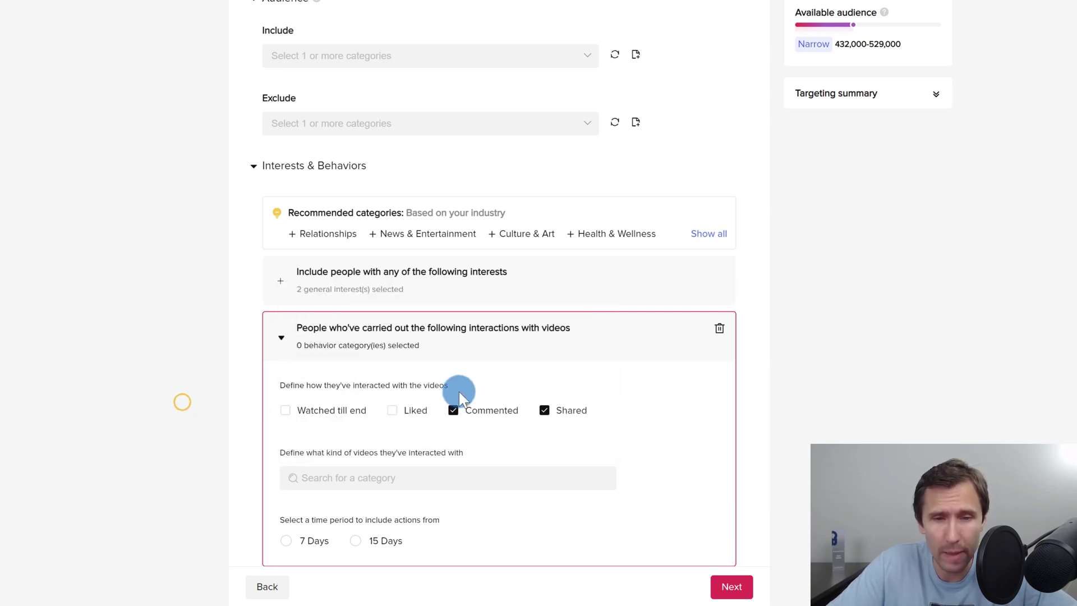
pyautogui.click(340, 482)
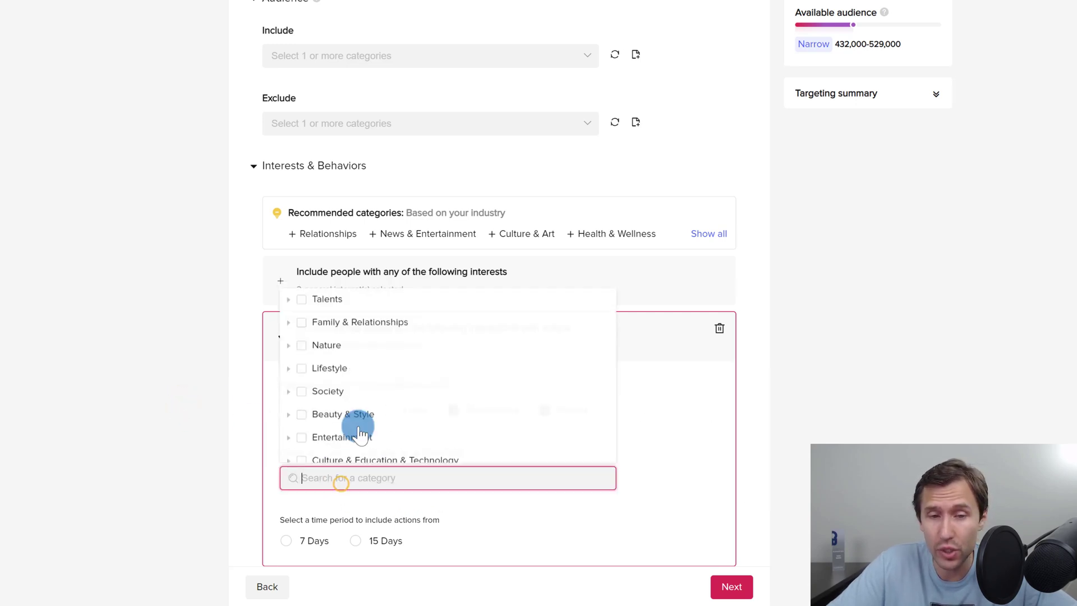
pyautogui.click(666, 335)
pyautogui.click(445, 344)
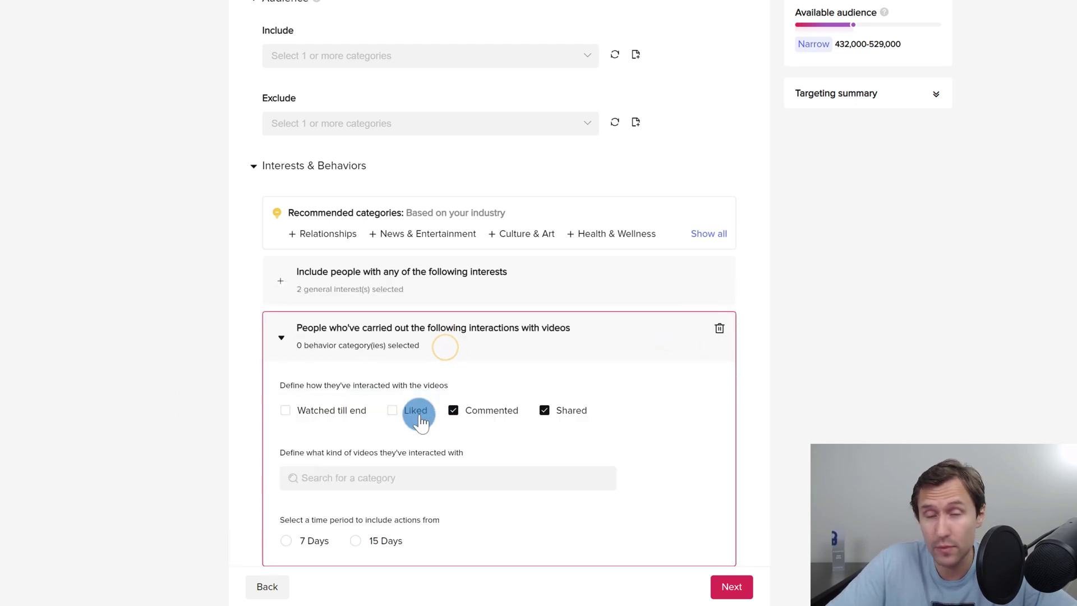
pyautogui.scroll(-1, 530, 426)
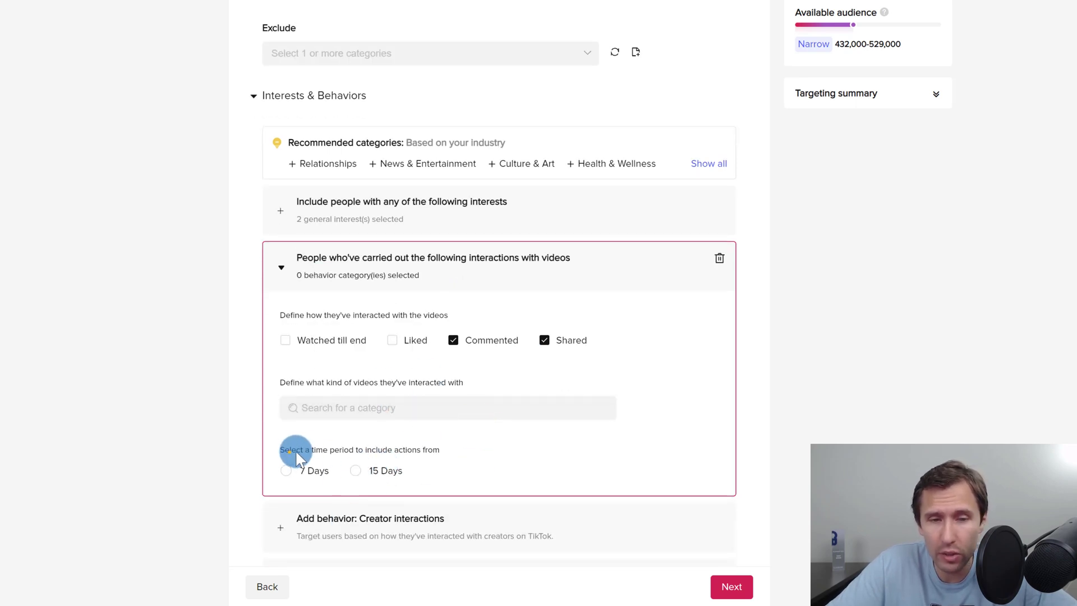
pyautogui.moveTo(291, 450); pyautogui.dragTo(408, 449)
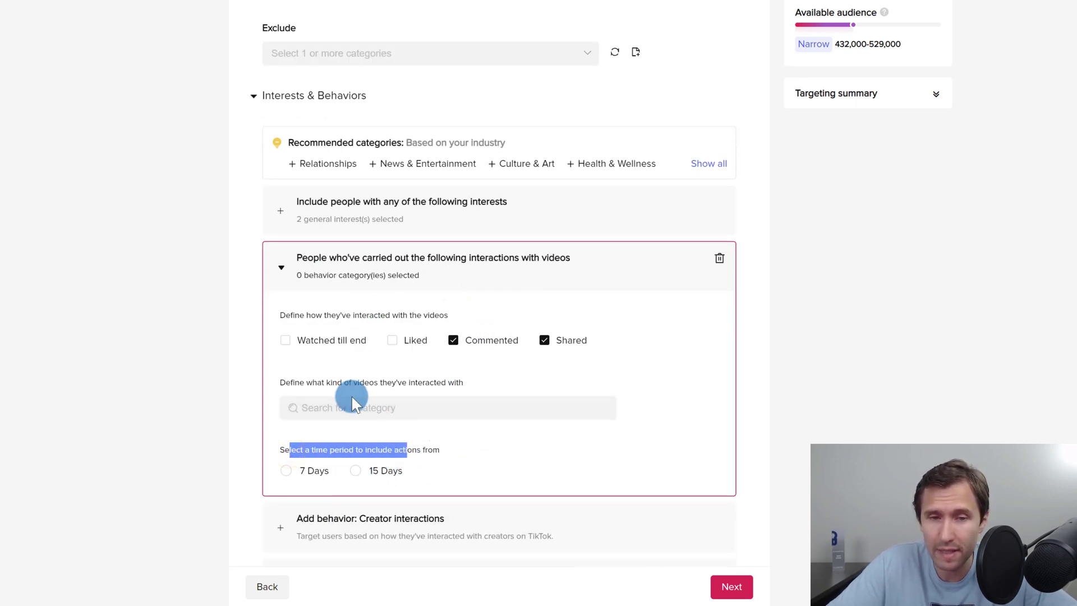
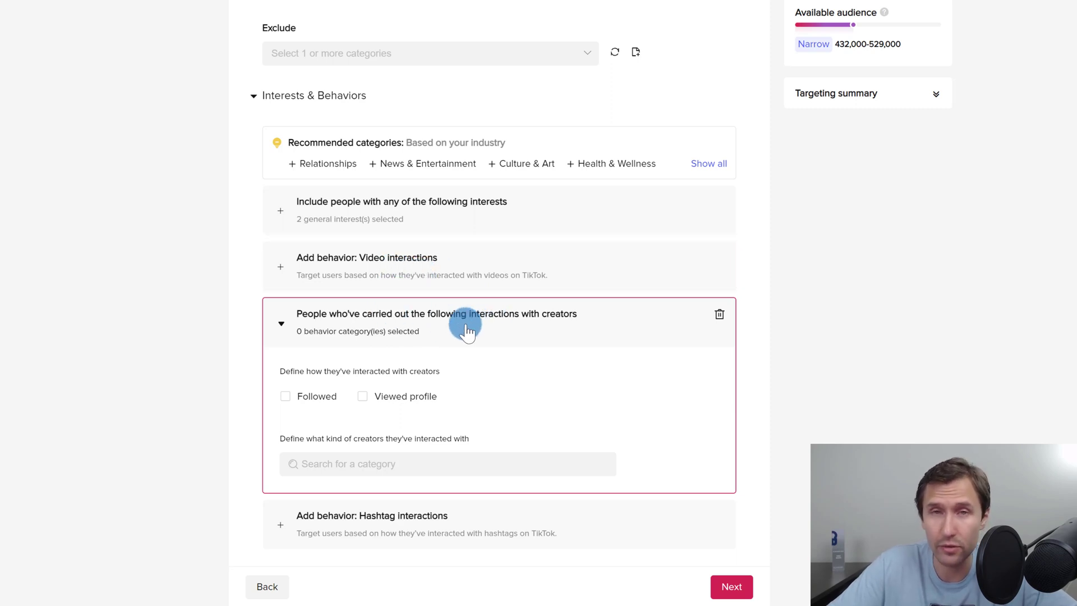
# Set the Creator interactions behavior to include people who Followed creators or Viewed profile
pyautogui.scroll(-2, 463, 333)
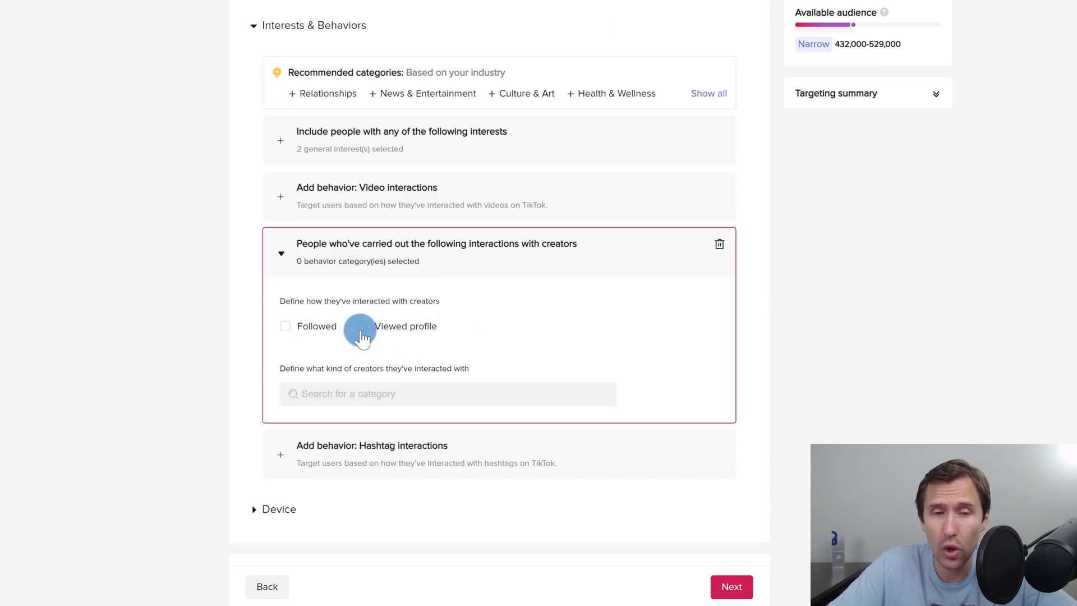
pyautogui.click(287, 328)
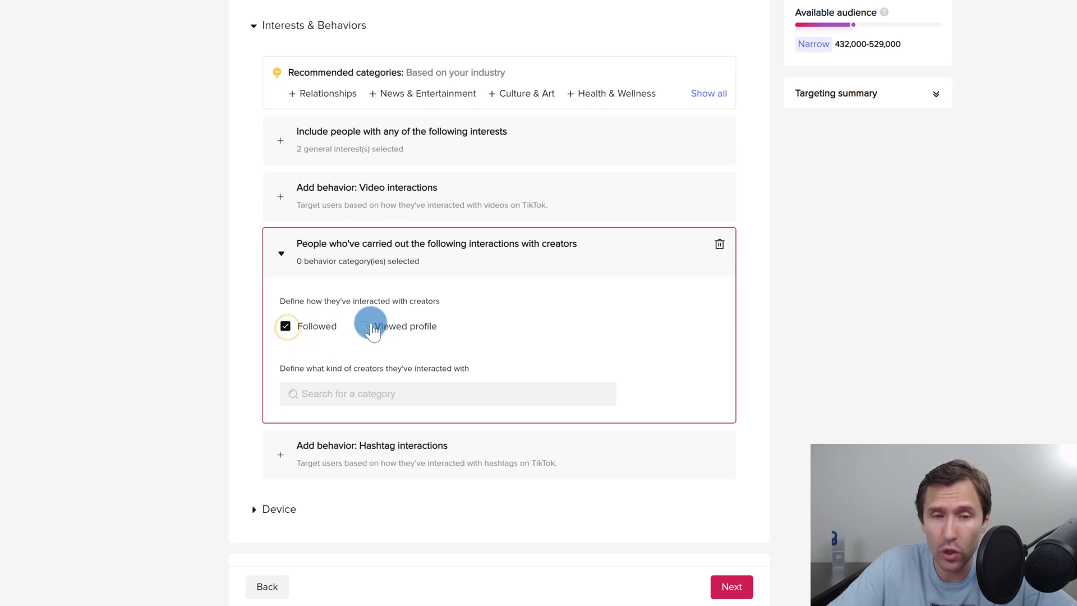
pyautogui.click(361, 328)
# Select Motivation & Advice as the creator category for the Creator interactions behavior, collapse it, and check the available audience estimate
pyautogui.click(345, 394)
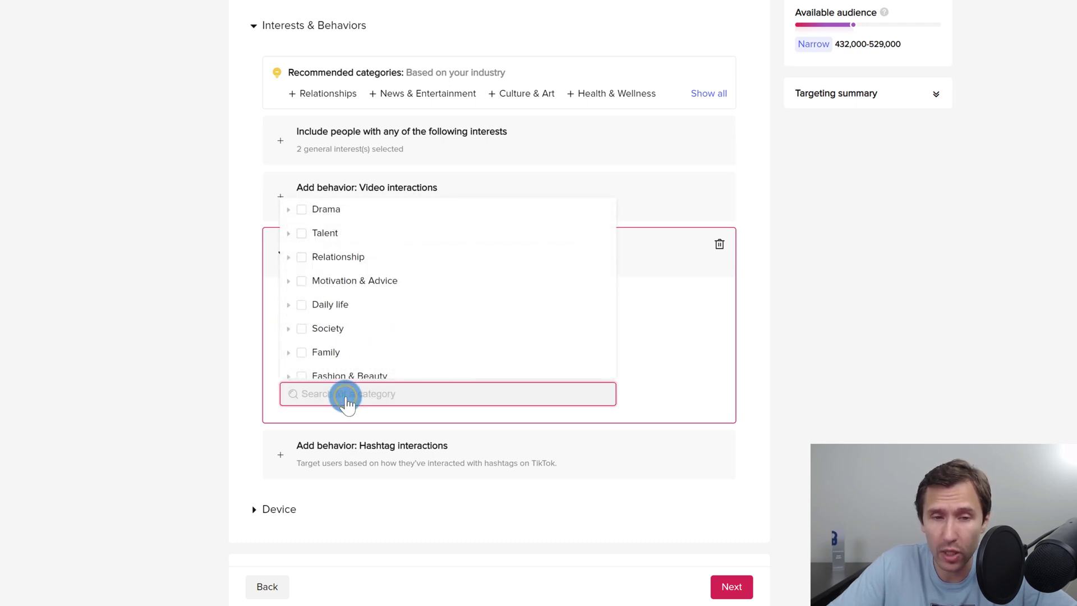
pyautogui.scroll(-5, 359, 280)
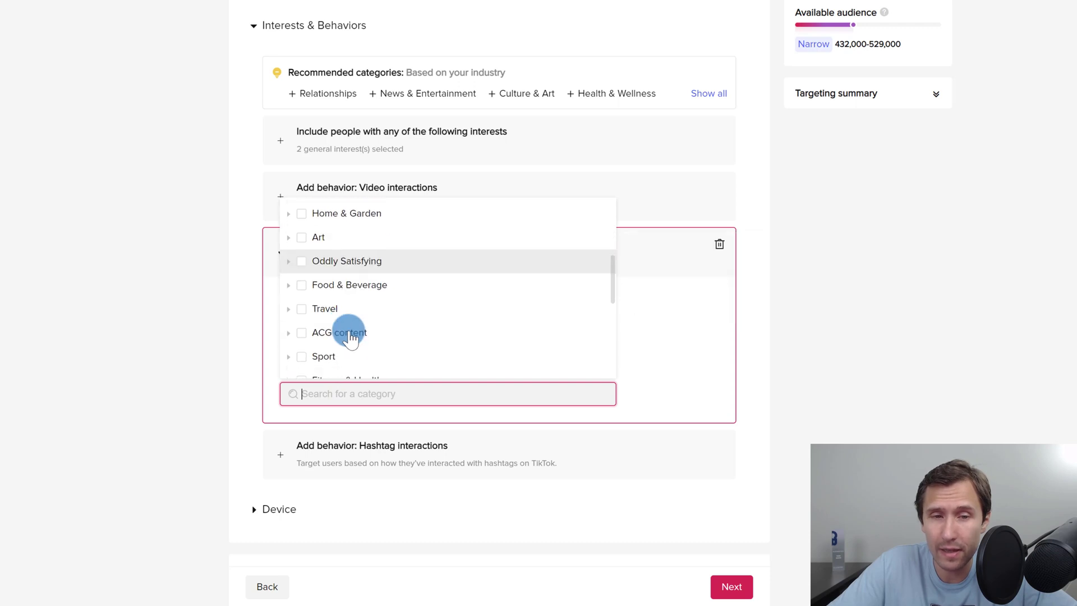
pyautogui.scroll(-6, 359, 331)
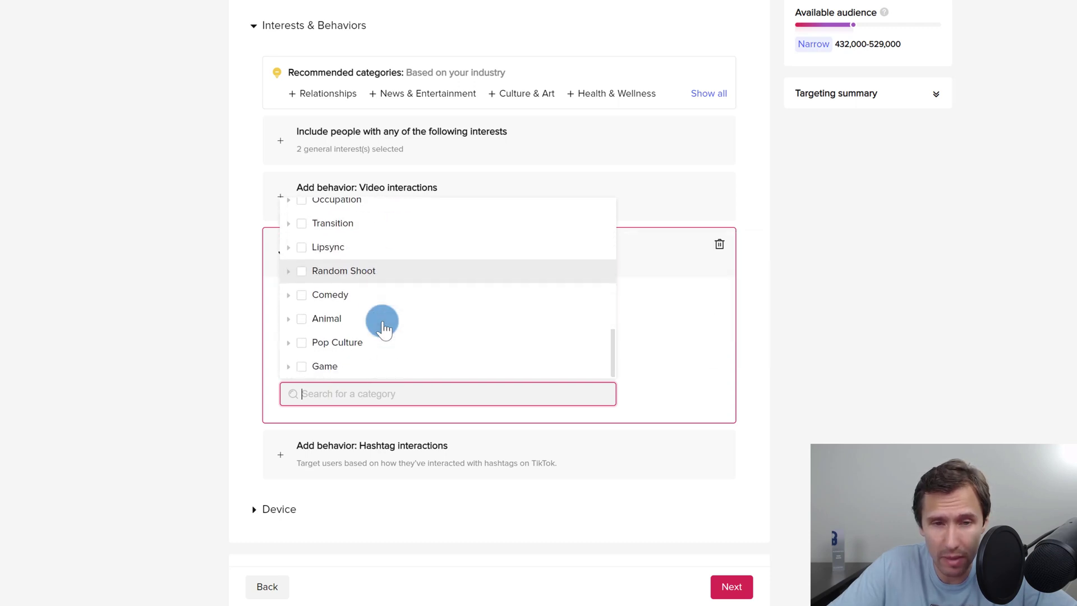
pyautogui.scroll(-1, 371, 315)
pyautogui.scroll(5, 359, 263)
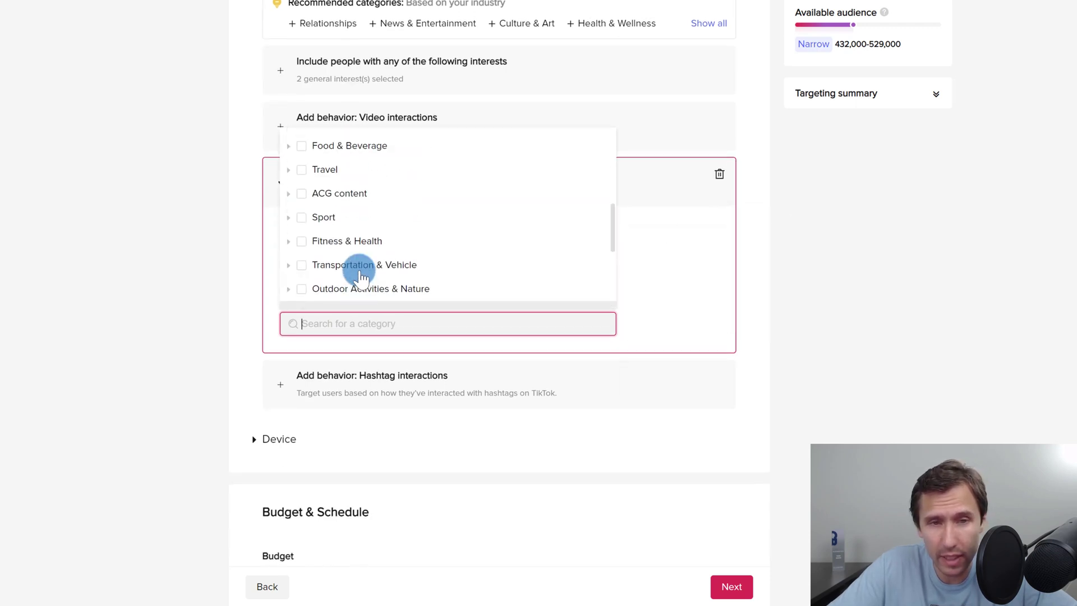
pyautogui.scroll(5, 359, 278)
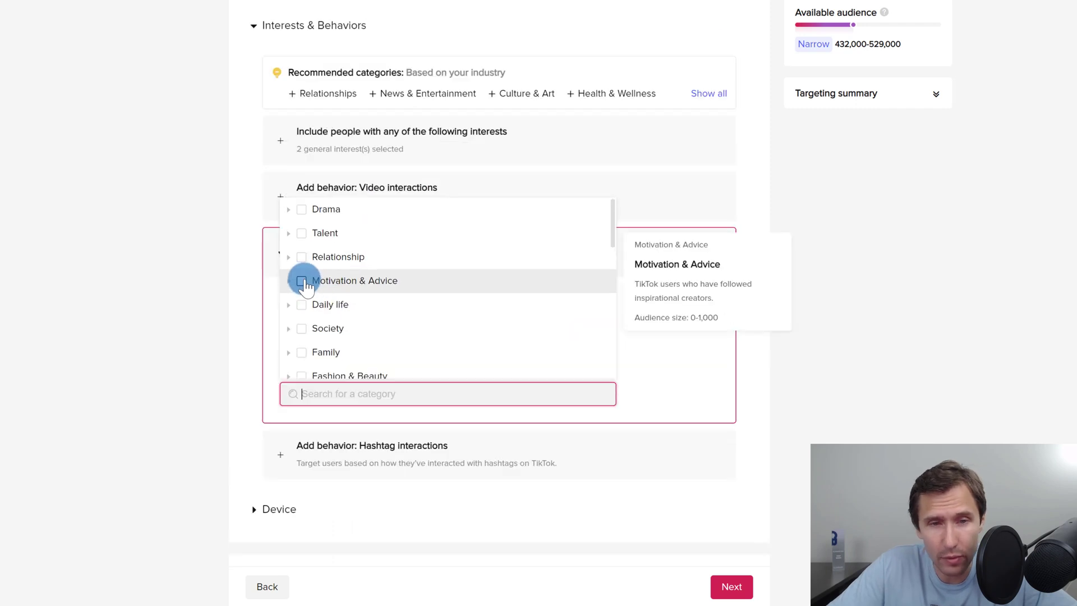
pyautogui.click(288, 280)
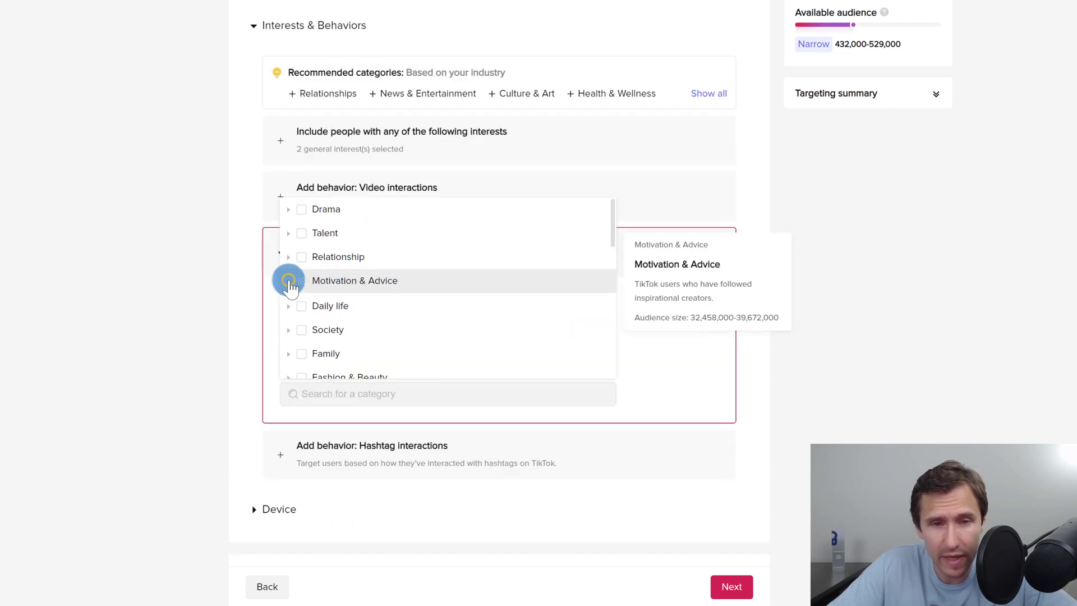
pyautogui.click(318, 307)
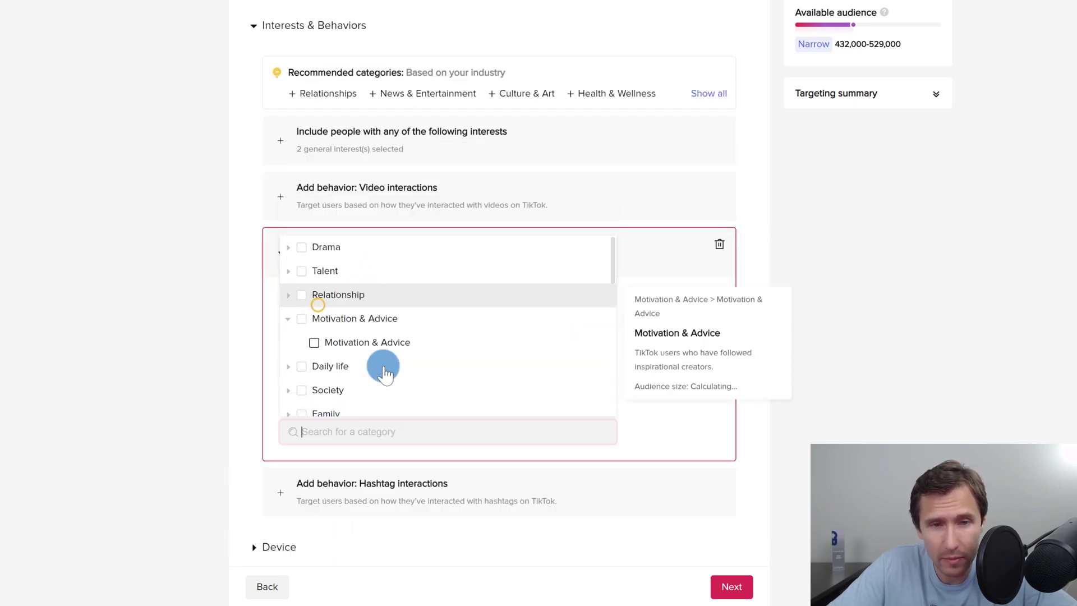
pyautogui.click(184, 344)
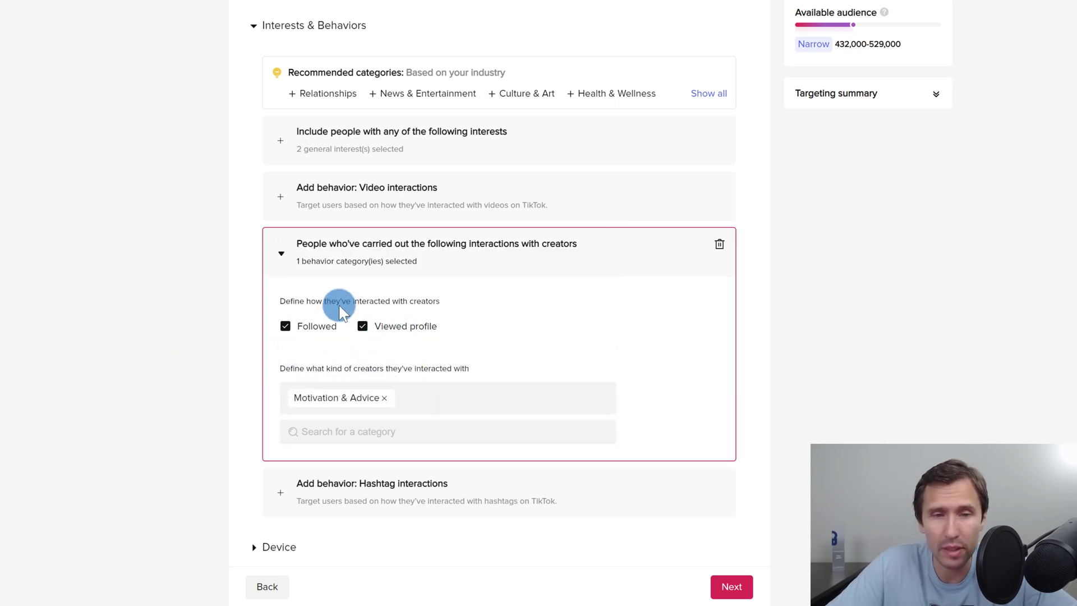
pyautogui.click(316, 328)
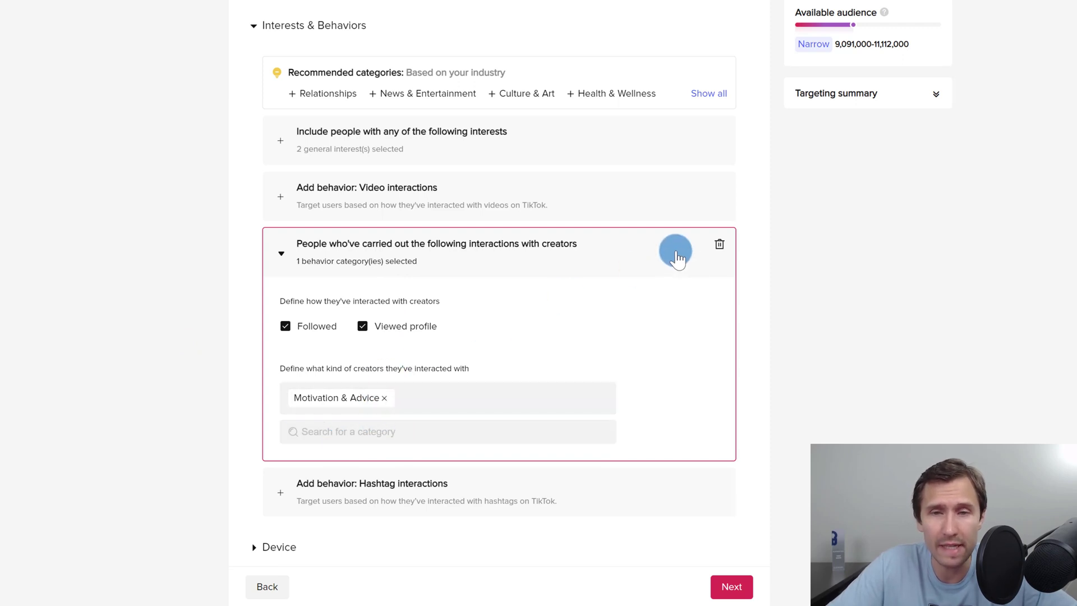
pyautogui.click(557, 256)
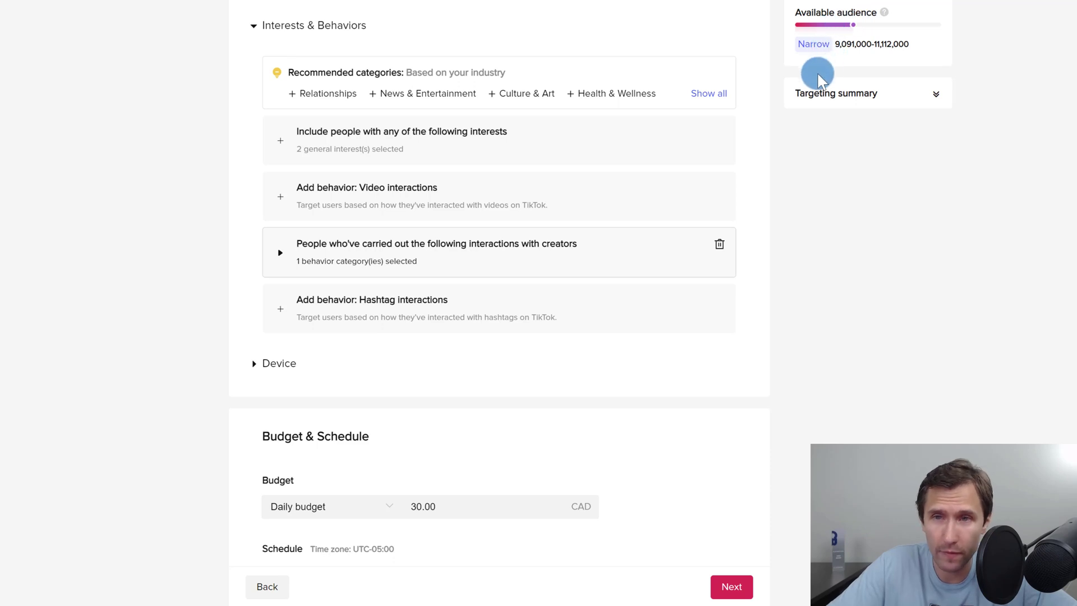
pyautogui.moveTo(835, 45); pyautogui.dragTo(914, 46)
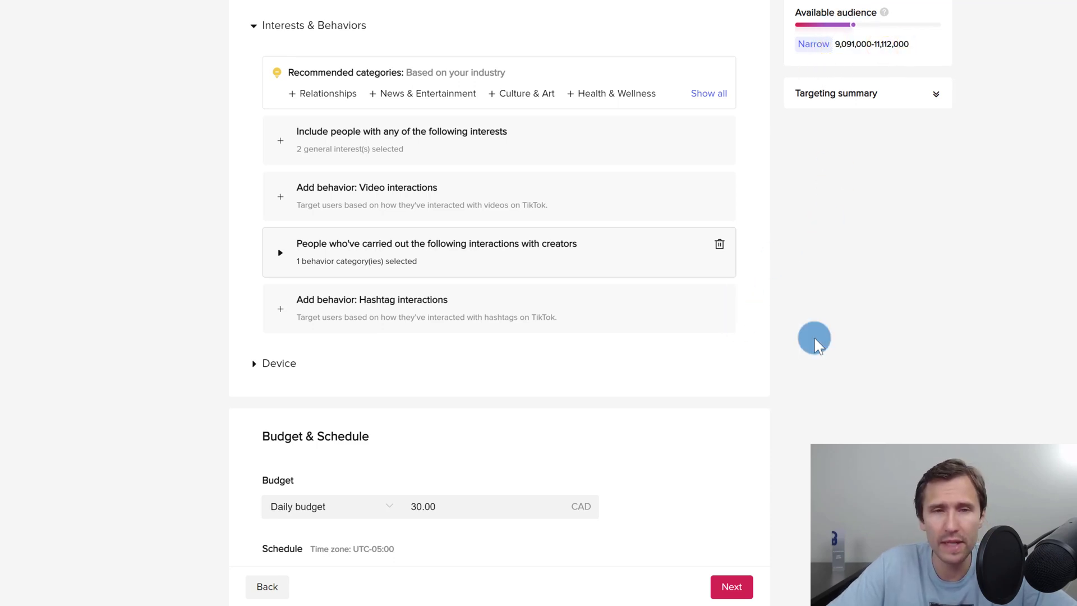
# Add a Hashtag interactions behavior and open its hashtag search
pyautogui.scroll(1, 729, 325)
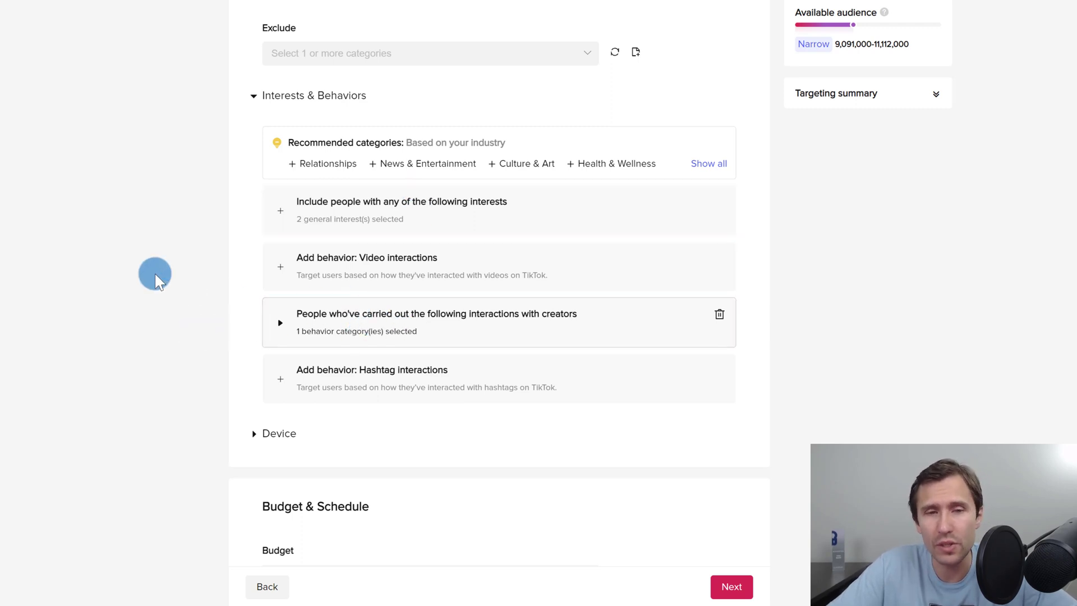
pyautogui.scroll(3, 154, 272)
pyautogui.scroll(-1, 156, 274)
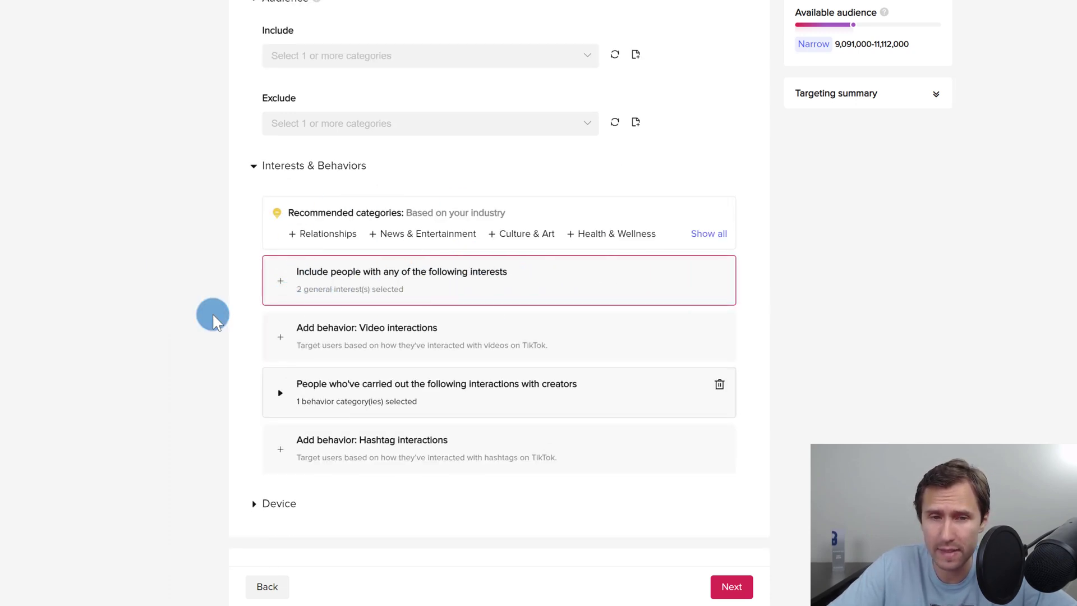
pyautogui.scroll(-1, 498, 307)
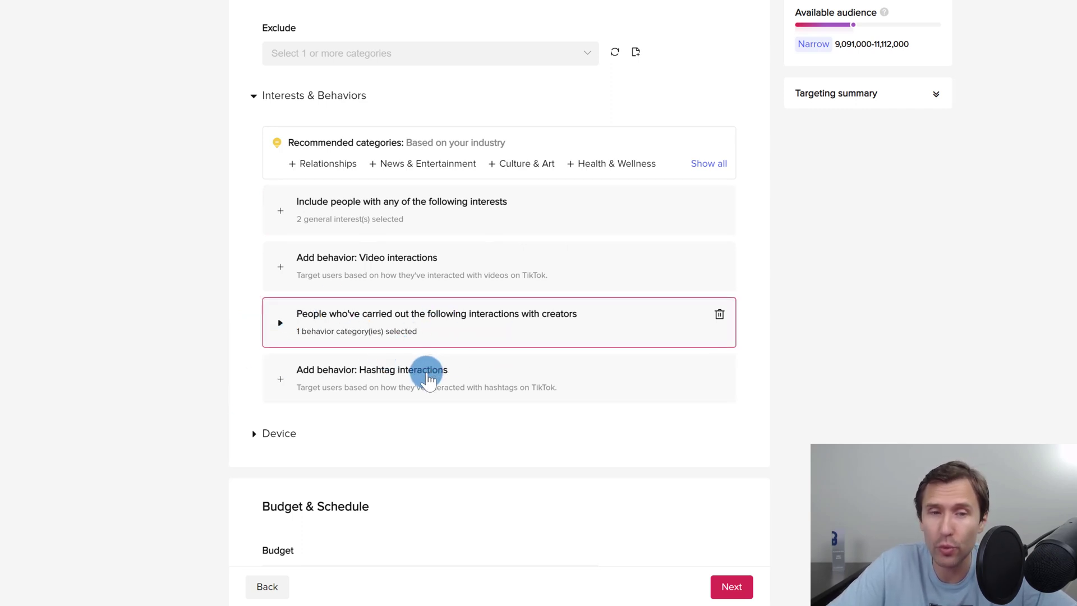
pyautogui.click(412, 380)
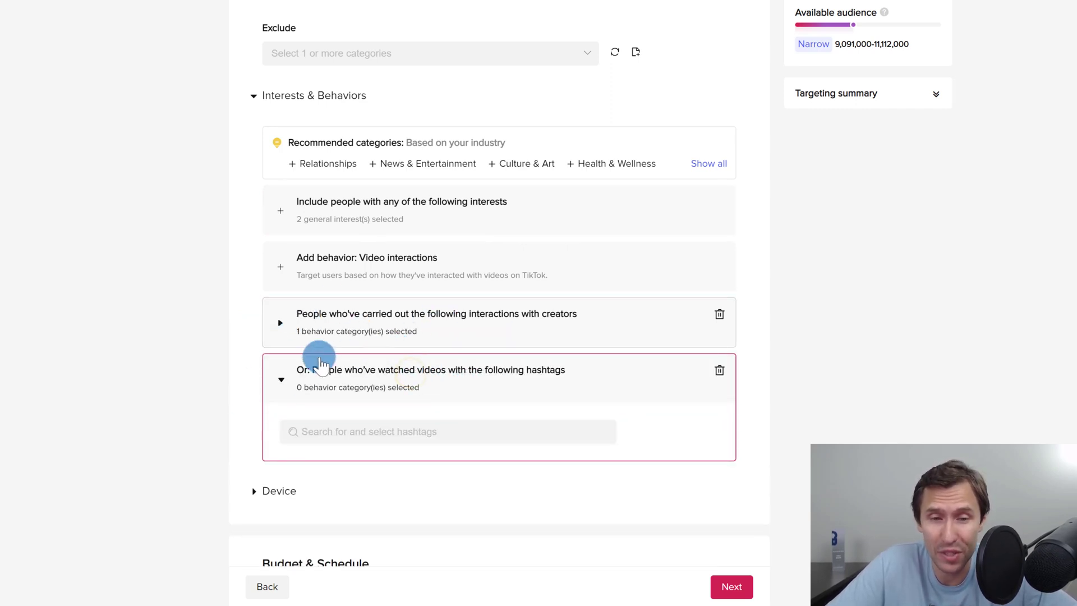
pyautogui.click(359, 432)
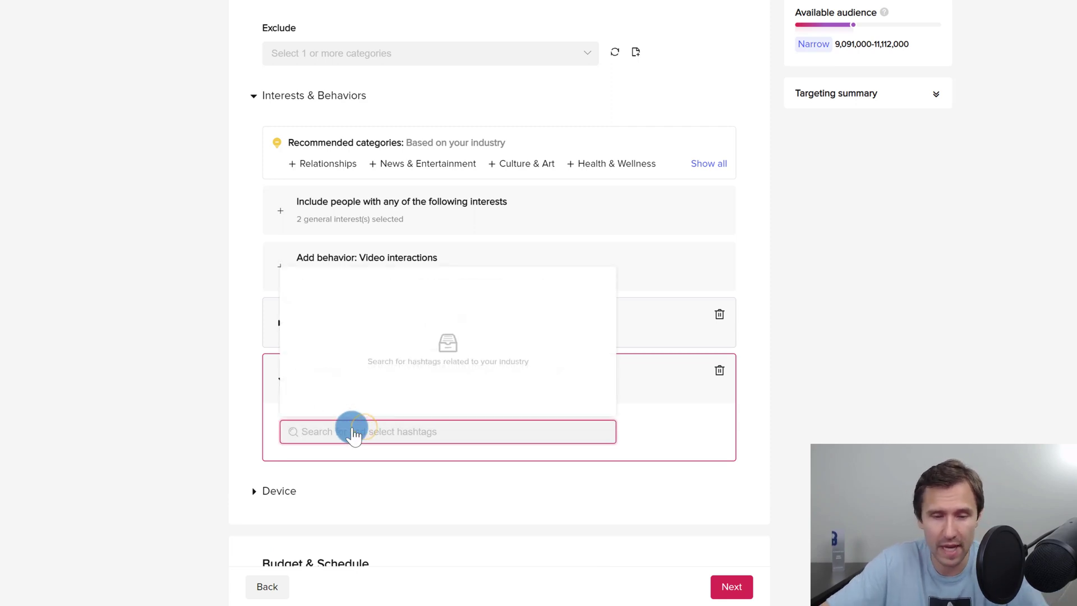
# Search hashtags for "makemoney" and add #makemoney, #makemoneyfast, #makemoneyonline, #makemoneyfromhome, #makemoneyonline2022, #makemoneyonline2023 and #makemoneyfromanywhere
pyautogui.write('makemoney')
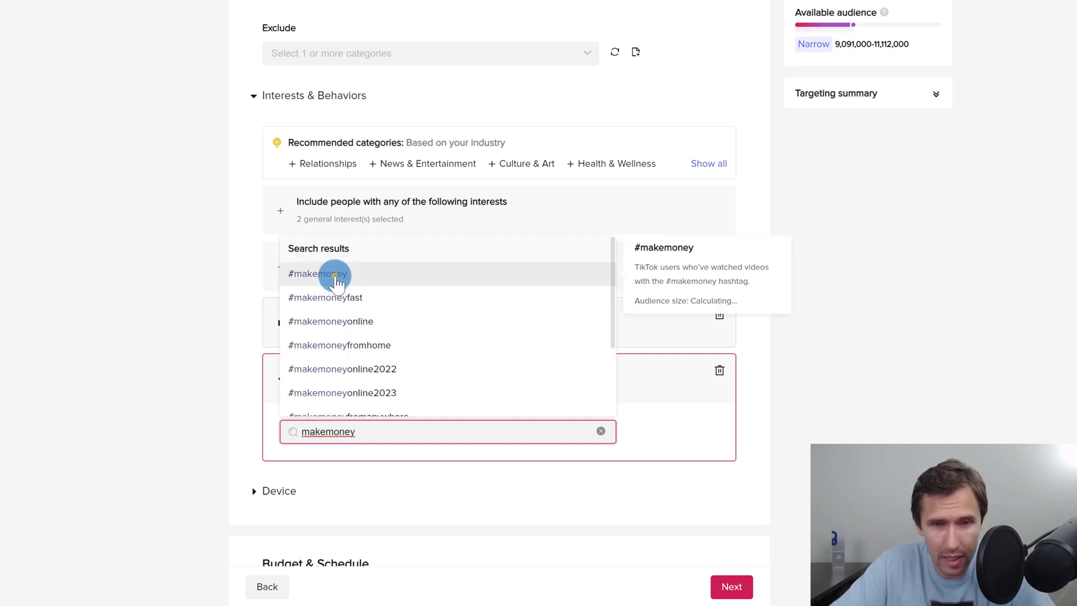
pyautogui.click(336, 274)
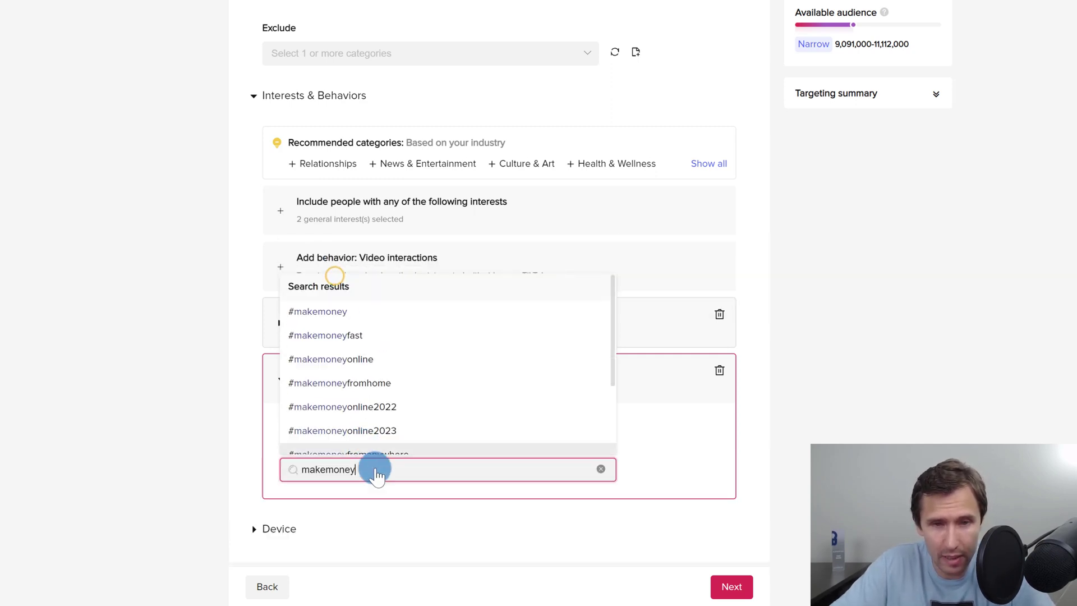
pyautogui.click(401, 359)
pyautogui.click(413, 387)
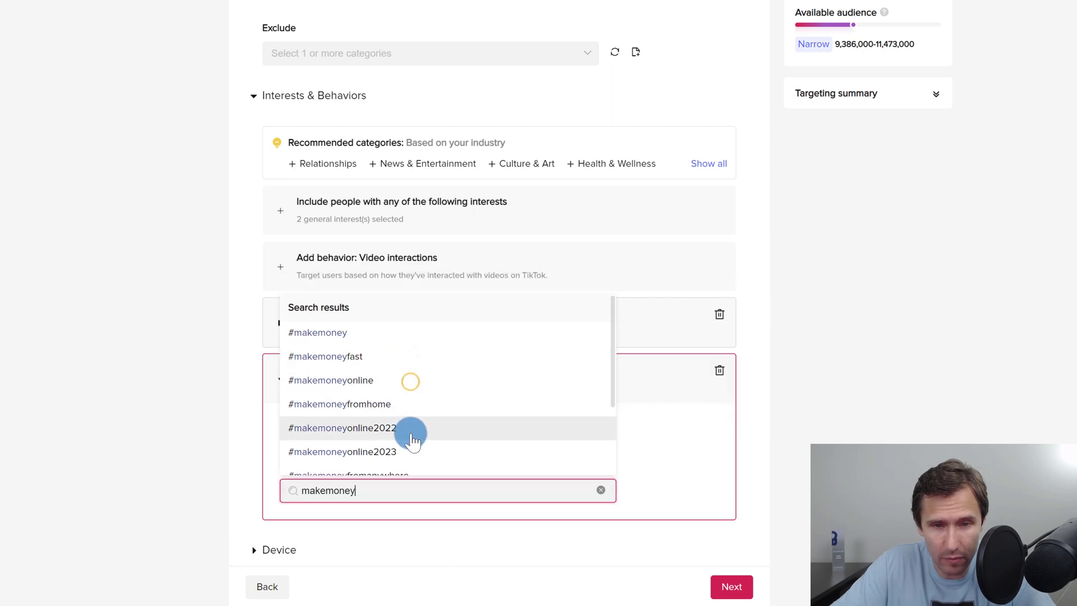
pyautogui.click(413, 428)
pyautogui.click(410, 455)
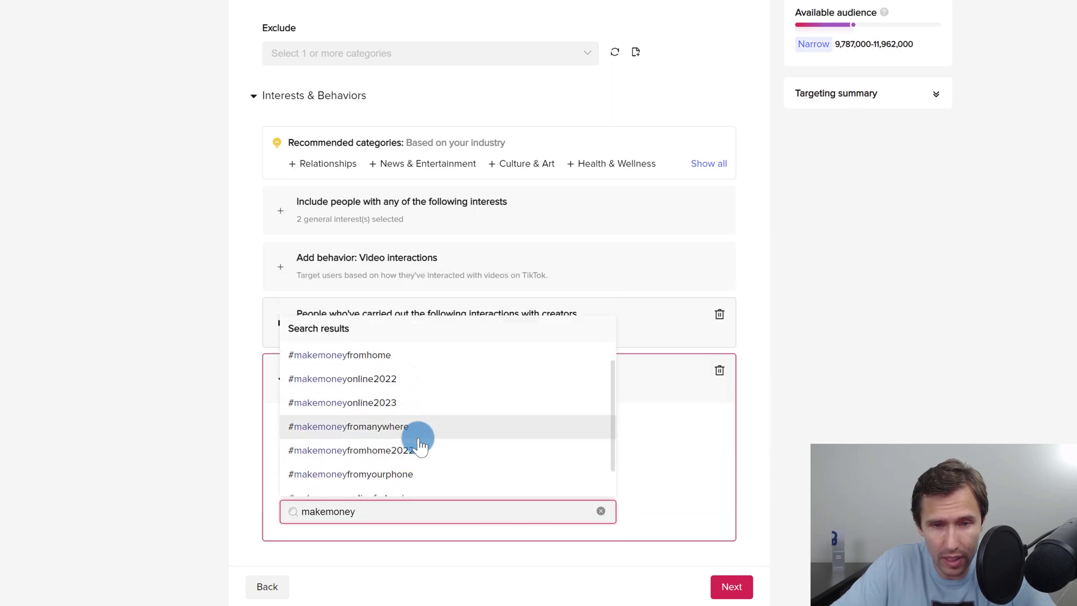
pyautogui.click(416, 426)
pyautogui.click(187, 376)
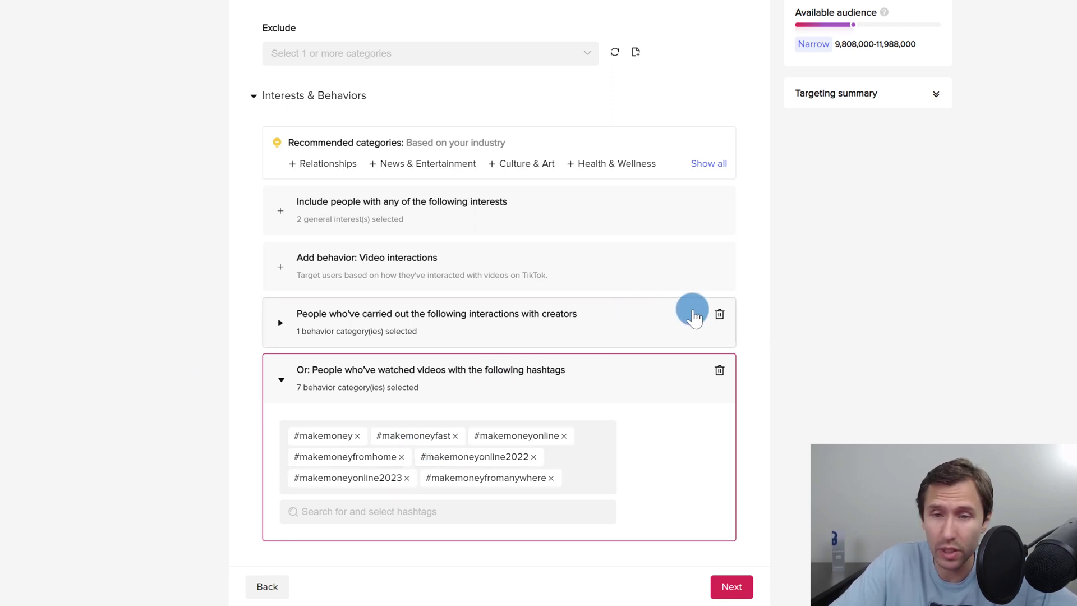
# Delete the Creator interactions behavior, check the available audience estimate, and collapse the hashtag behavior
pyautogui.click(720, 314)
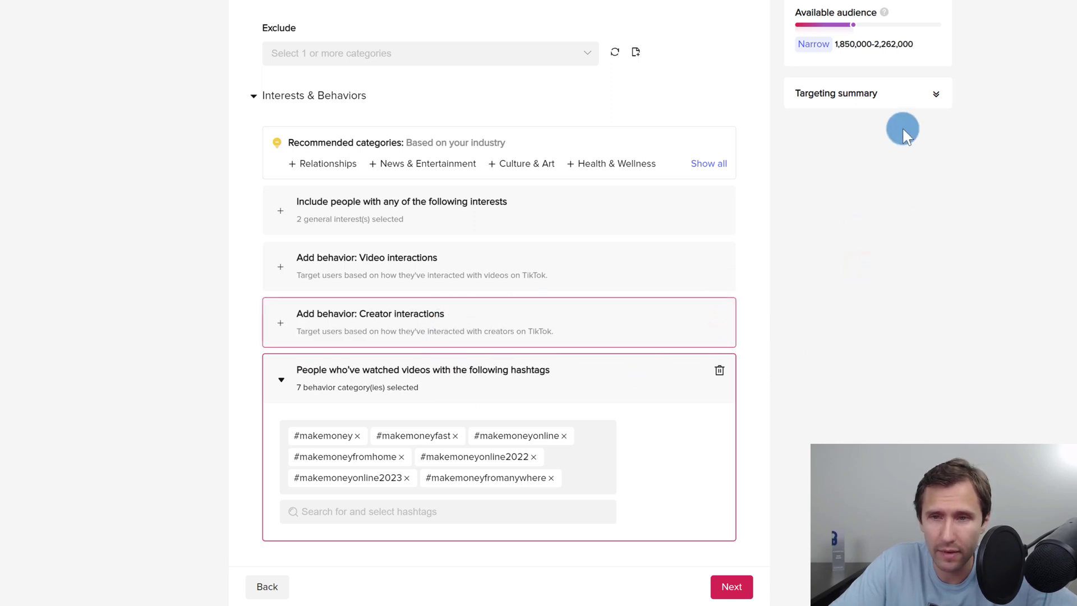
pyautogui.moveTo(839, 44); pyautogui.dragTo(919, 39)
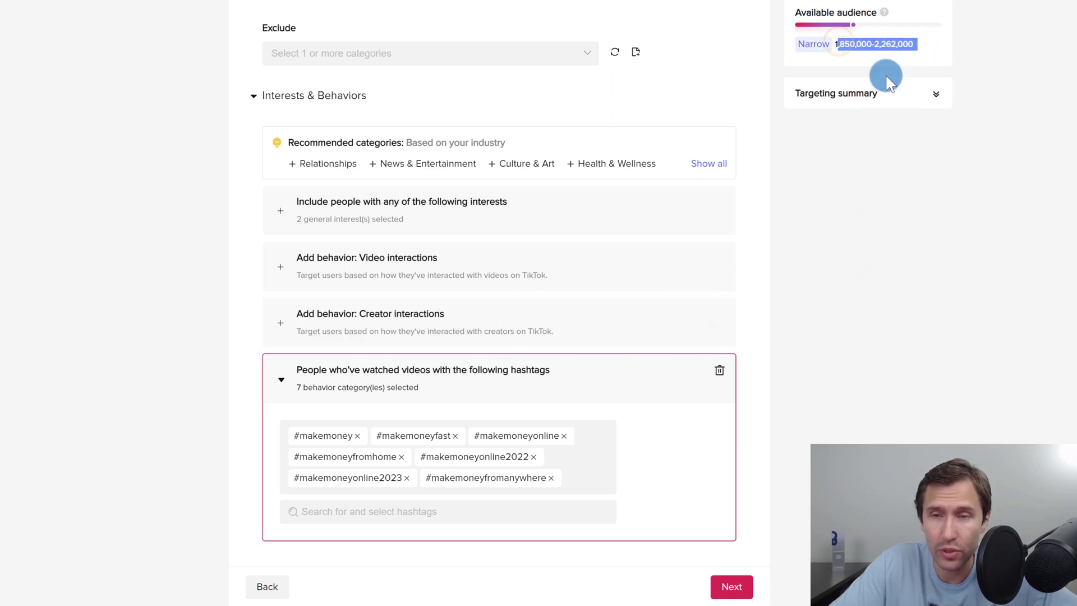
pyautogui.click(801, 234)
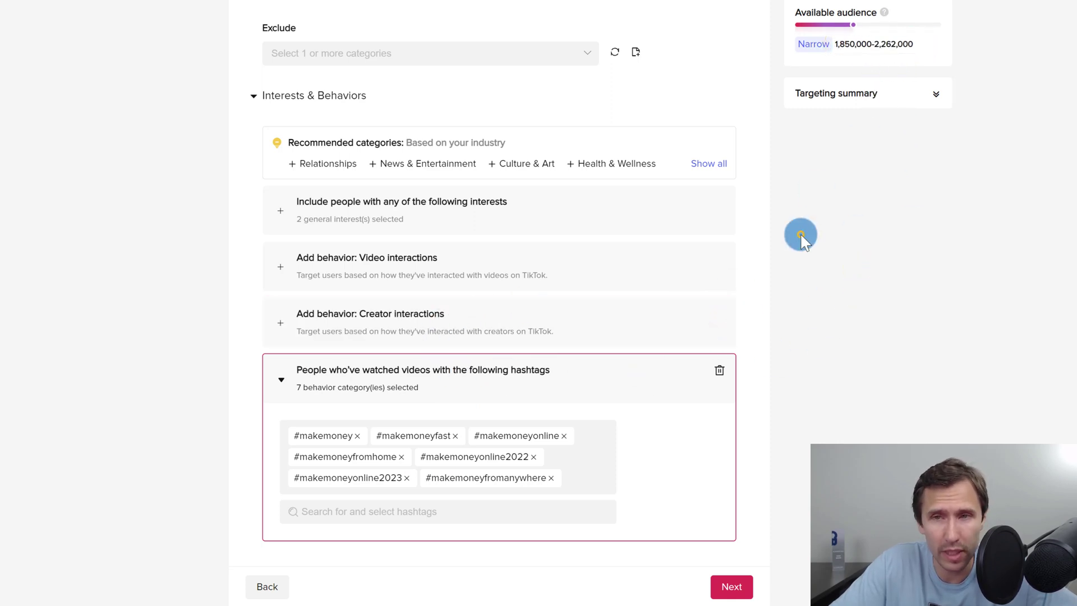
pyautogui.click(545, 383)
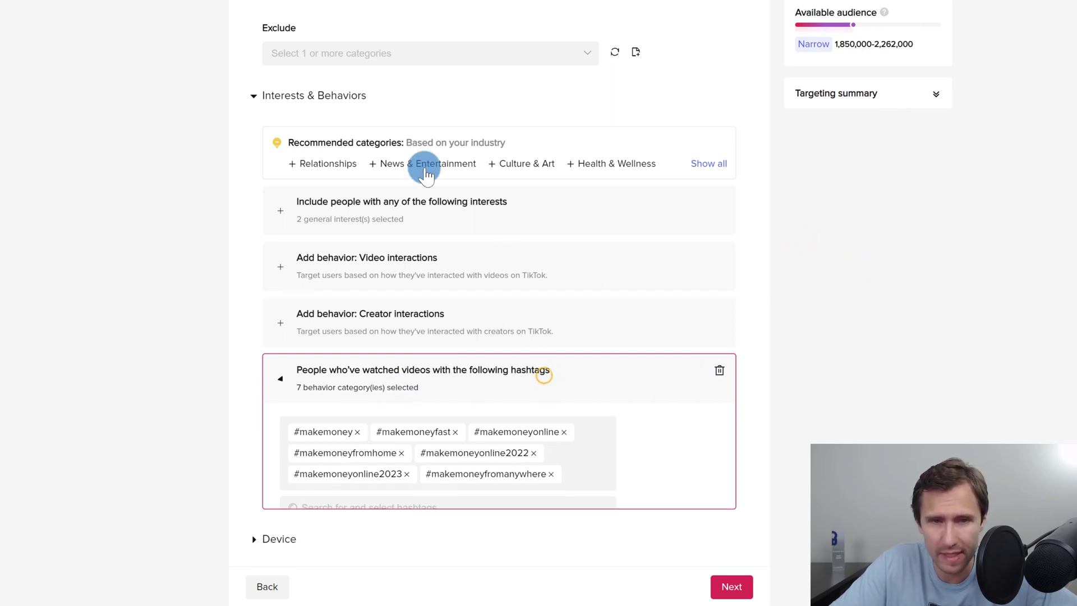
# Start the ad group name with "Male 25-54 // US + CA //" to match the demographic targeting
pyautogui.scroll(2, 177, 191)
pyautogui.scroll(15, 179, 194)
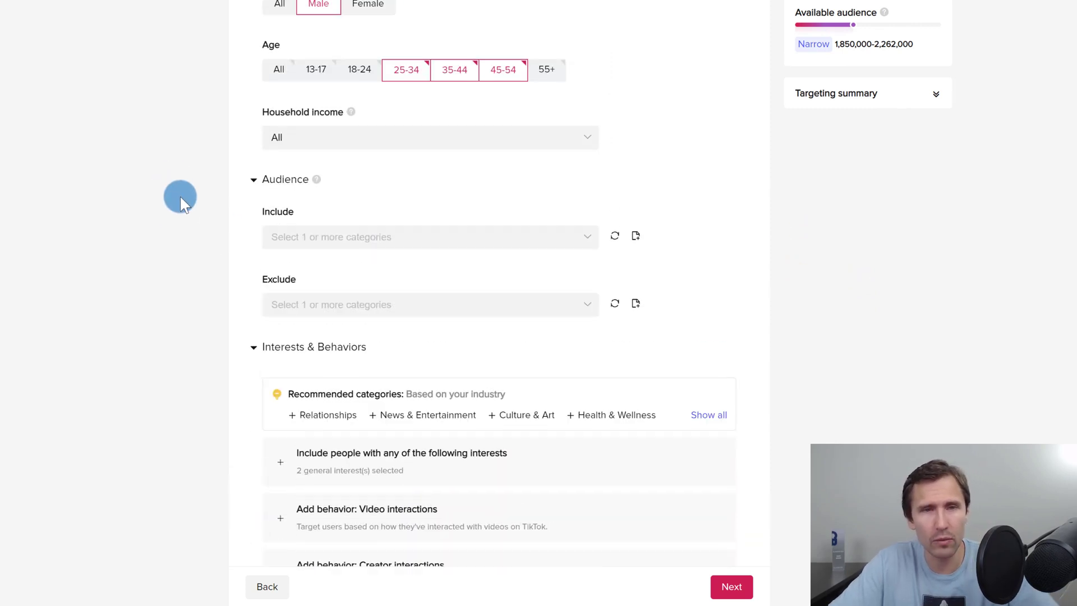
pyautogui.scroll(8, 180, 194)
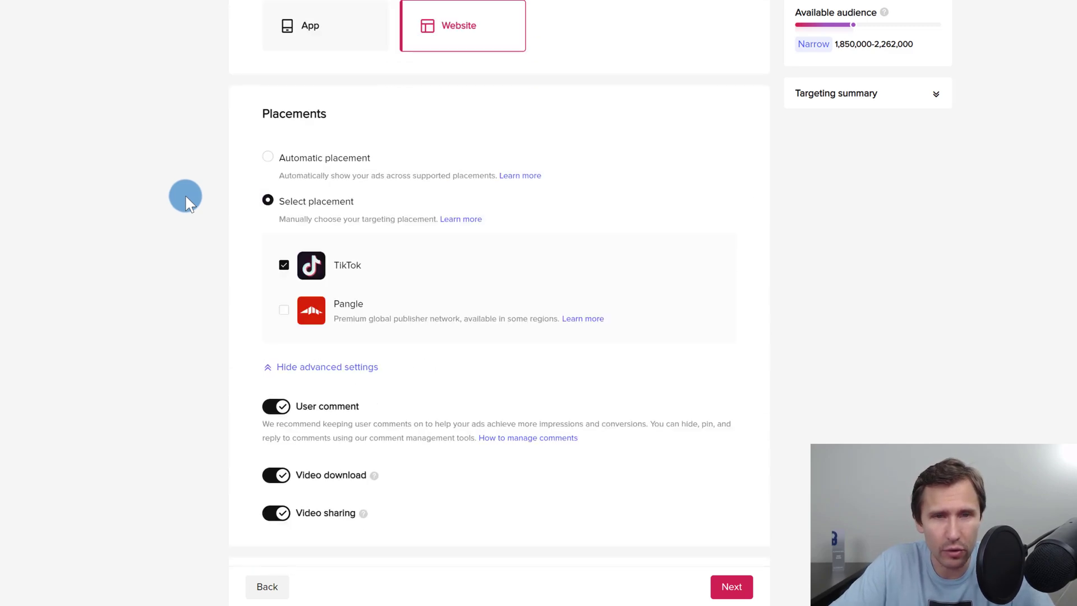
pyautogui.scroll(-15, 225, 277)
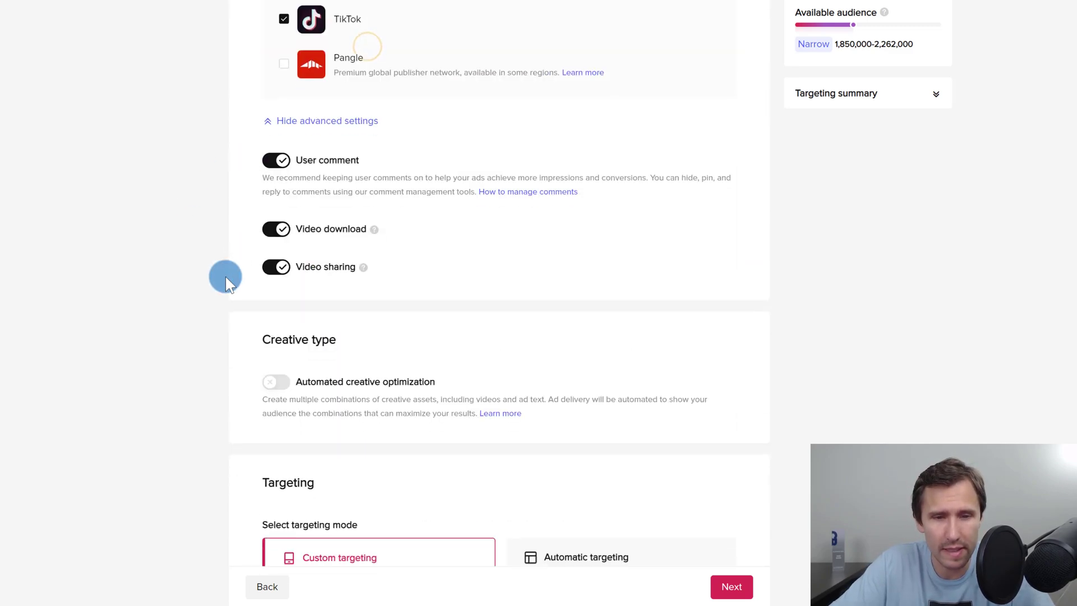
pyautogui.scroll(-1, 225, 276)
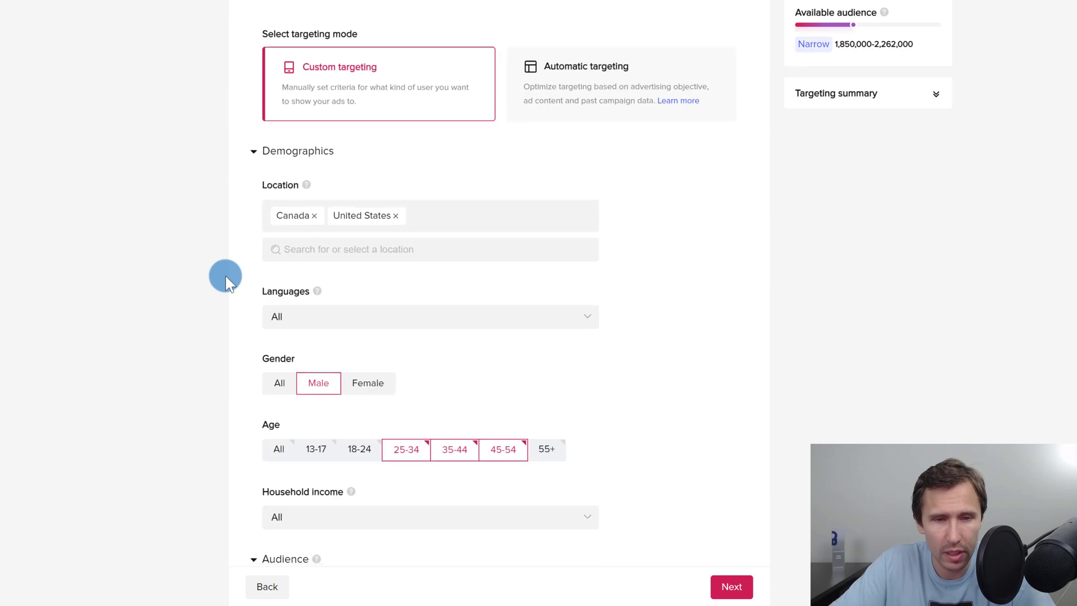
pyautogui.scroll(15, 225, 276)
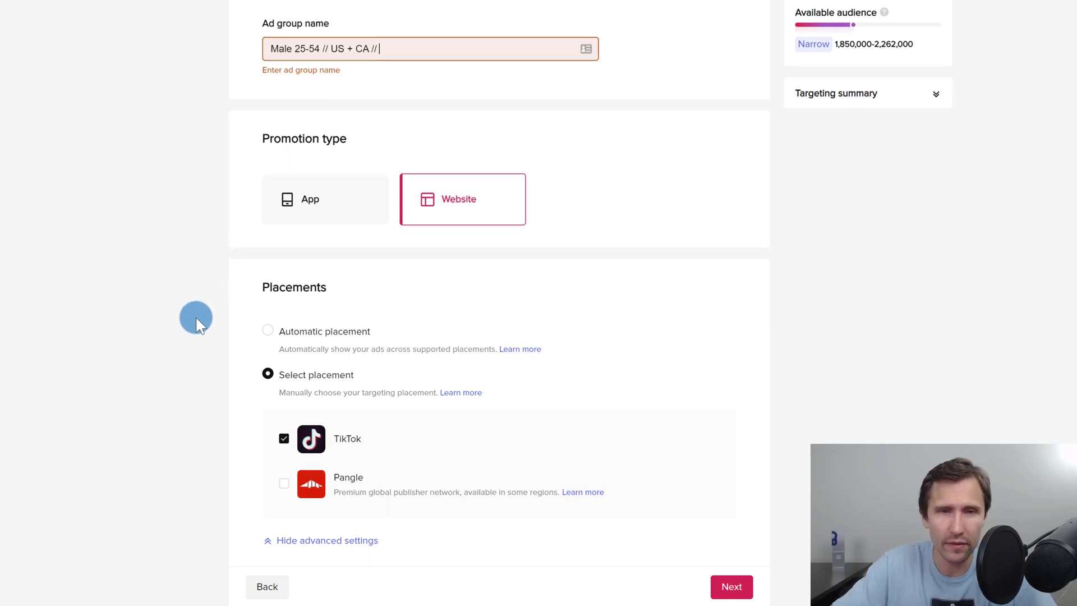
# Review the selected interests and complete the ad group name as "Male 25-54 // US + CA // MMO Interests + MMO Hashtags"
pyautogui.scroll(-15, 213, 321)
pyautogui.scroll(-10, 212, 322)
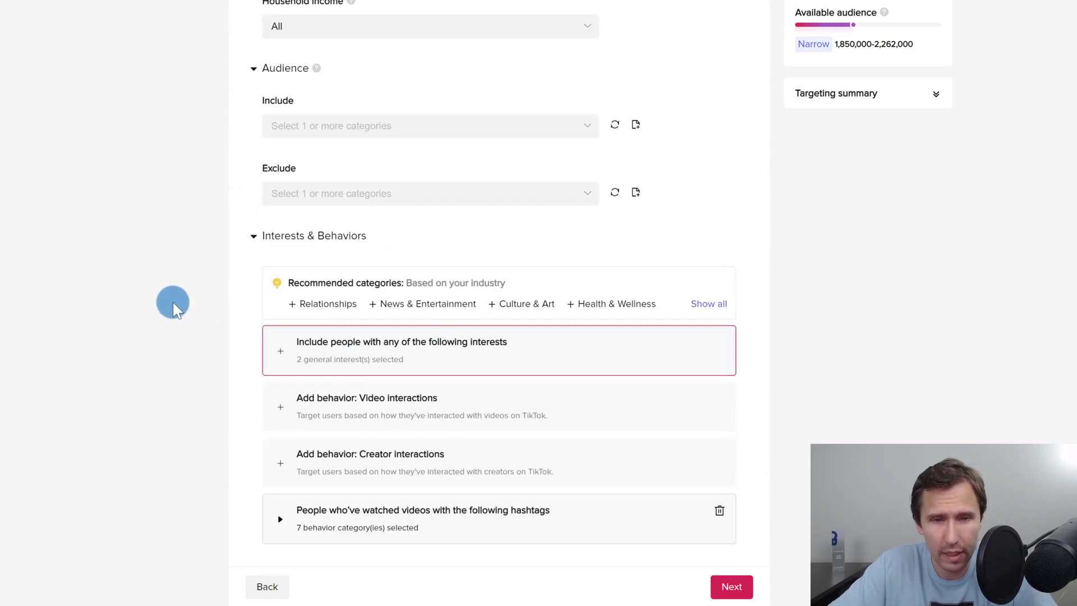
pyautogui.click(345, 340)
pyautogui.scroll(20, 207, 337)
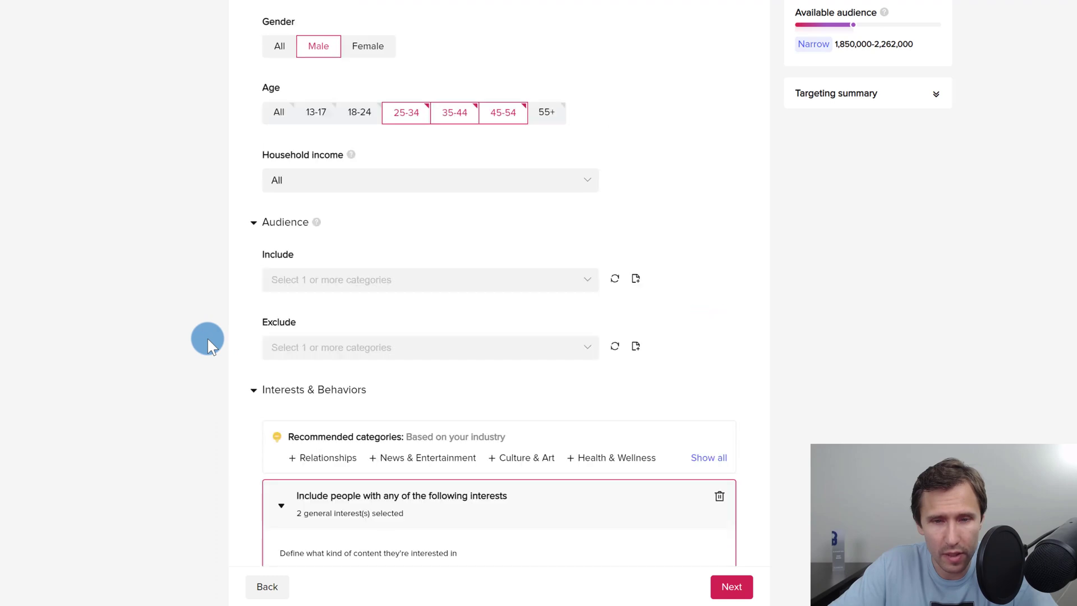
pyautogui.click(420, 54)
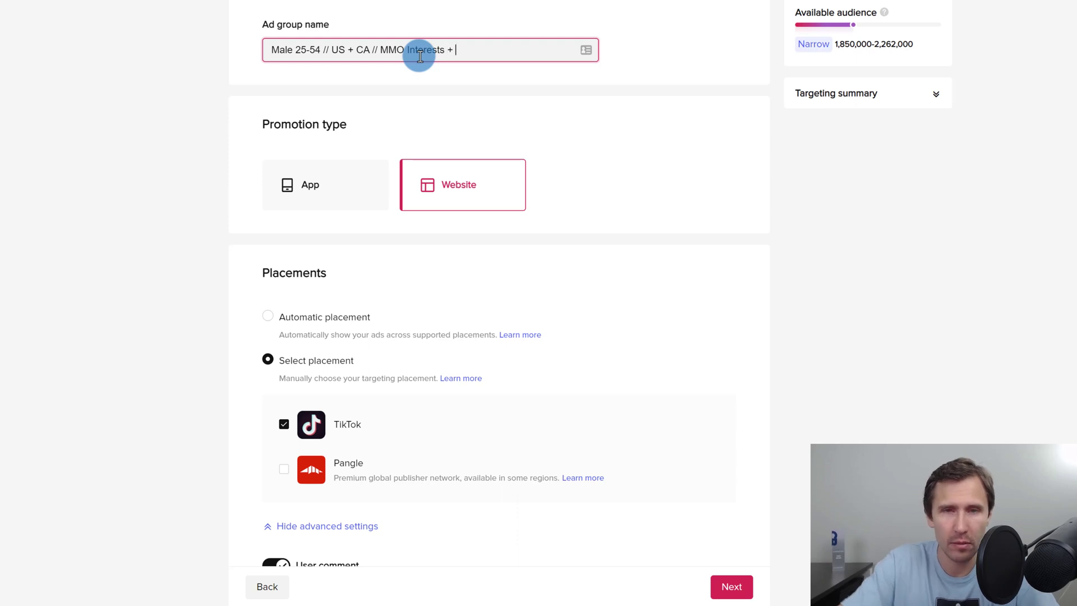
pyautogui.write('MMO Interests + MMO Hashtags')
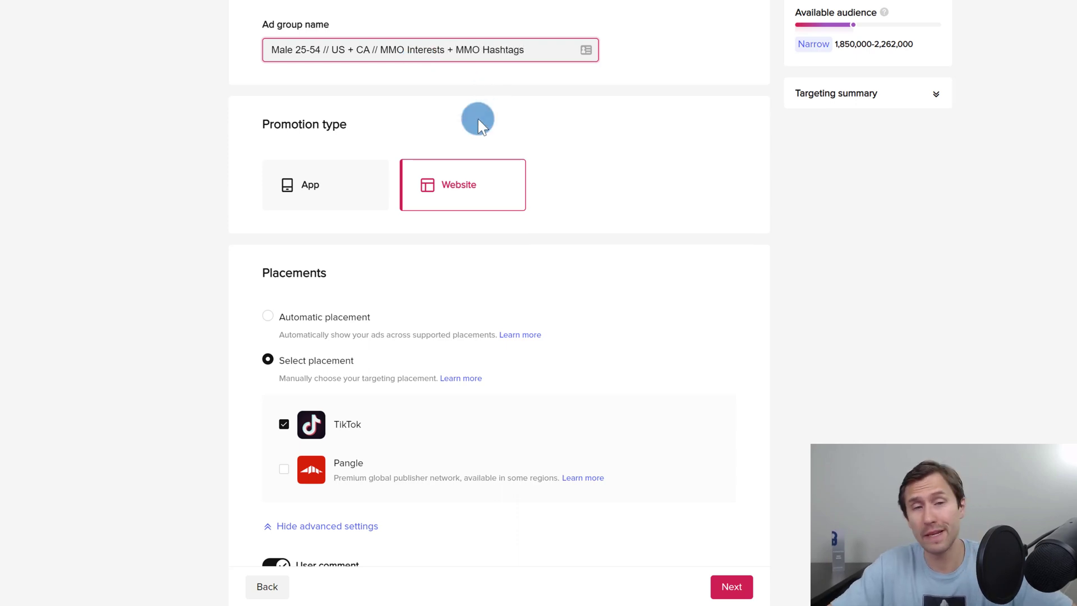
pyautogui.moveTo(519, 49); pyautogui.dragTo(187, 117)
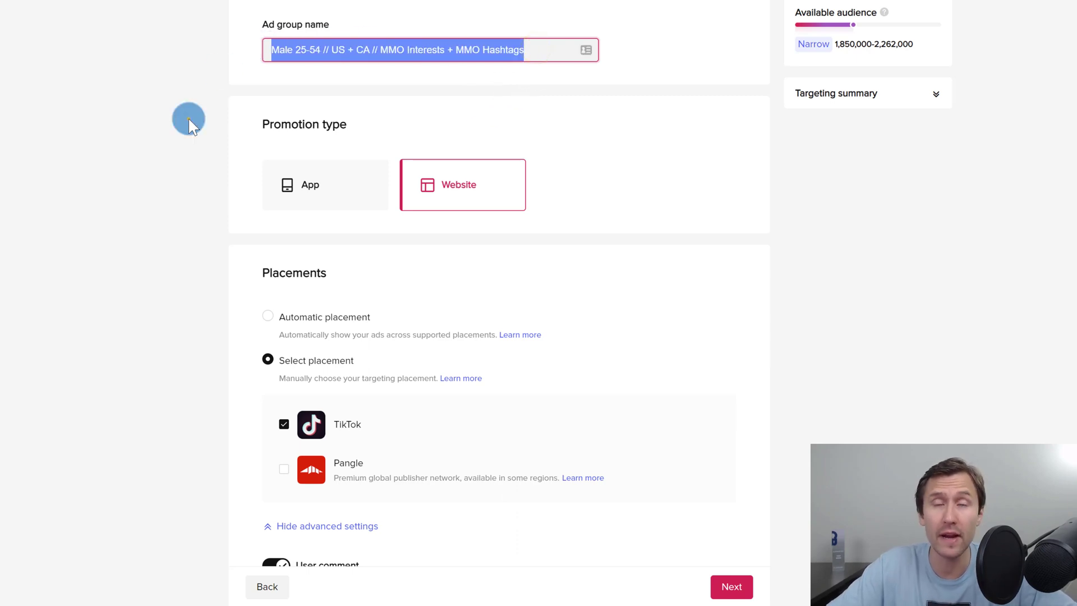
# Confirm the ad group name and collapse the section of included interests under Interests & Behaviors
pyautogui.click(187, 117)
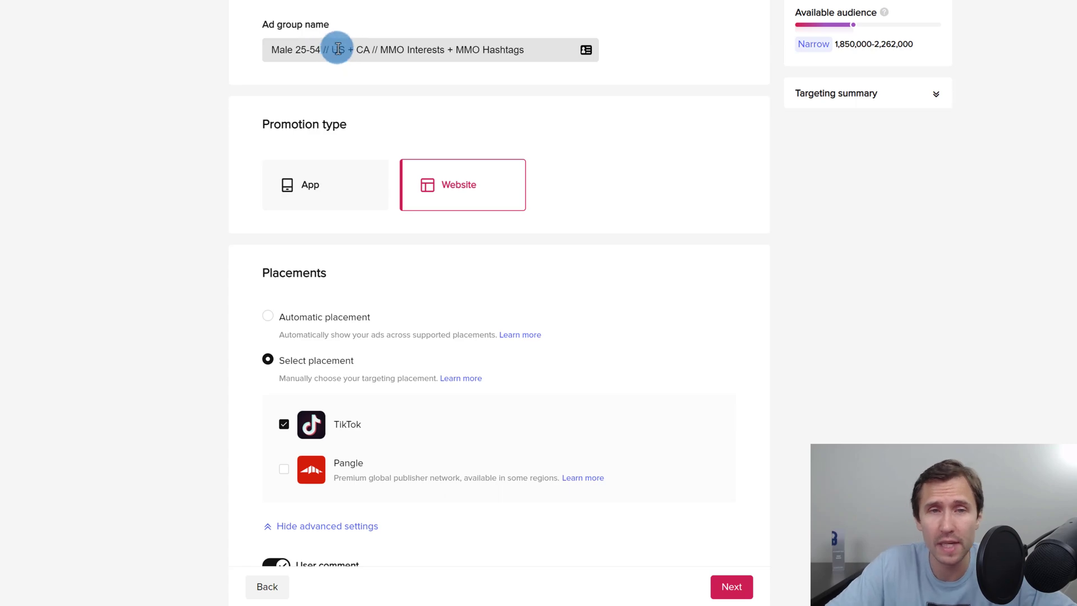
pyautogui.moveTo(338, 49); pyautogui.dragTo(404, 47)
pyautogui.click(404, 49)
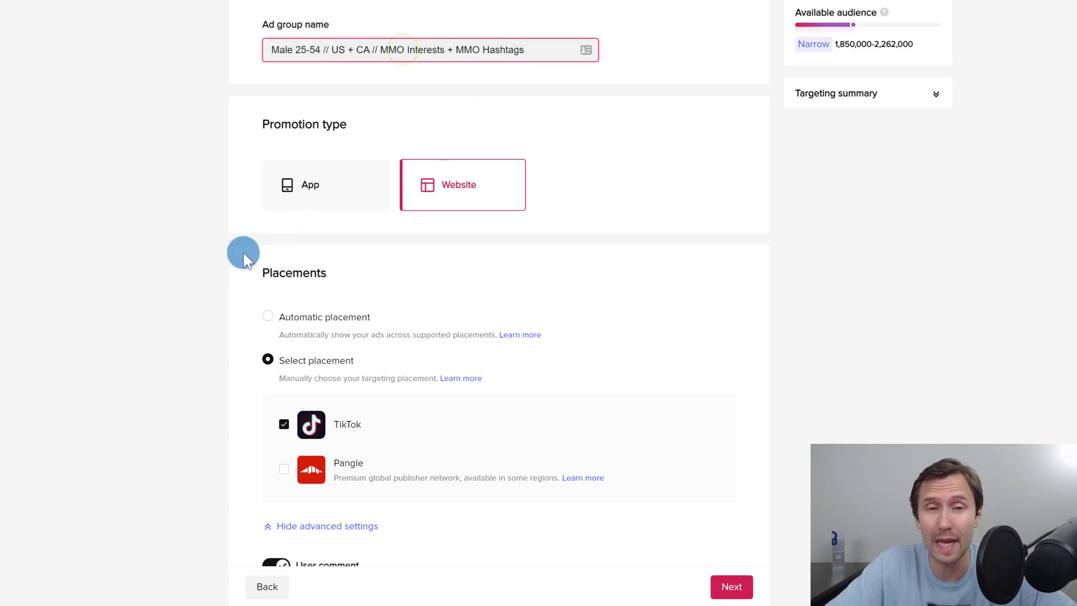
pyautogui.scroll(-20, 402, 272)
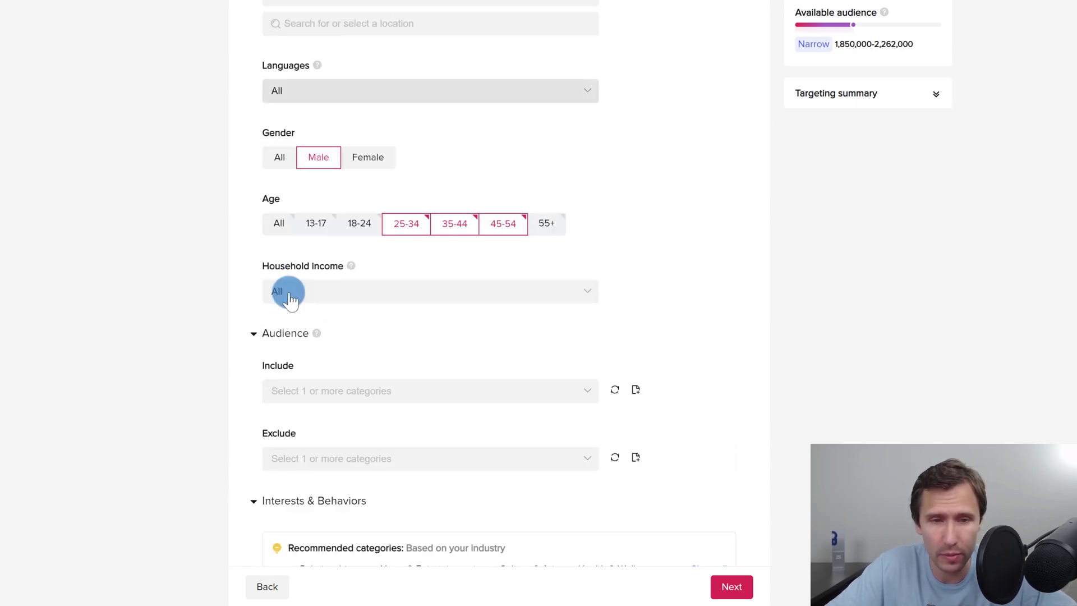
pyautogui.scroll(-10, 560, 389)
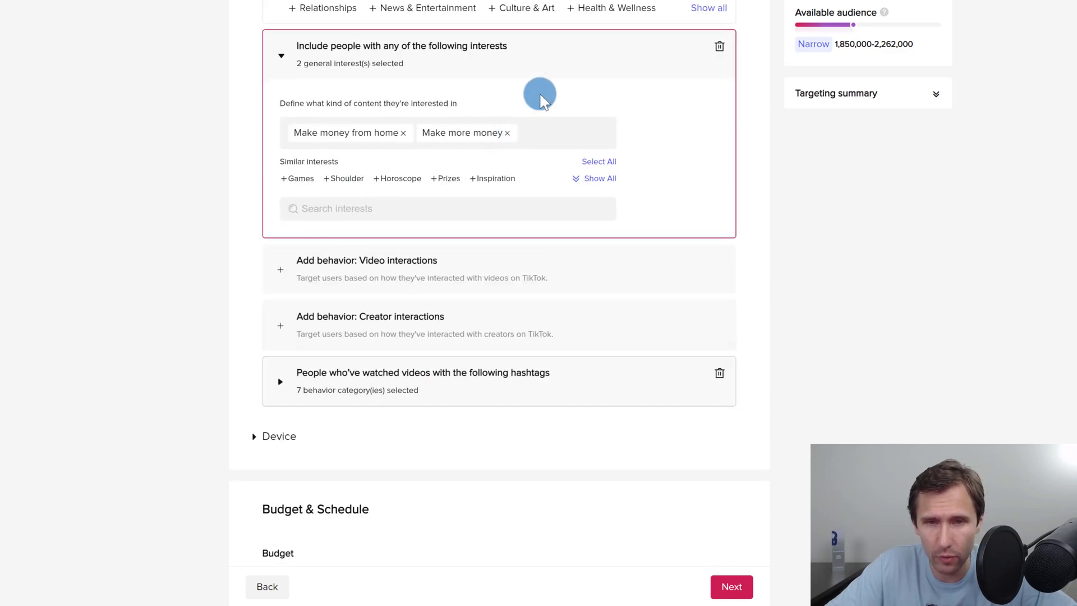
pyautogui.click(533, 42)
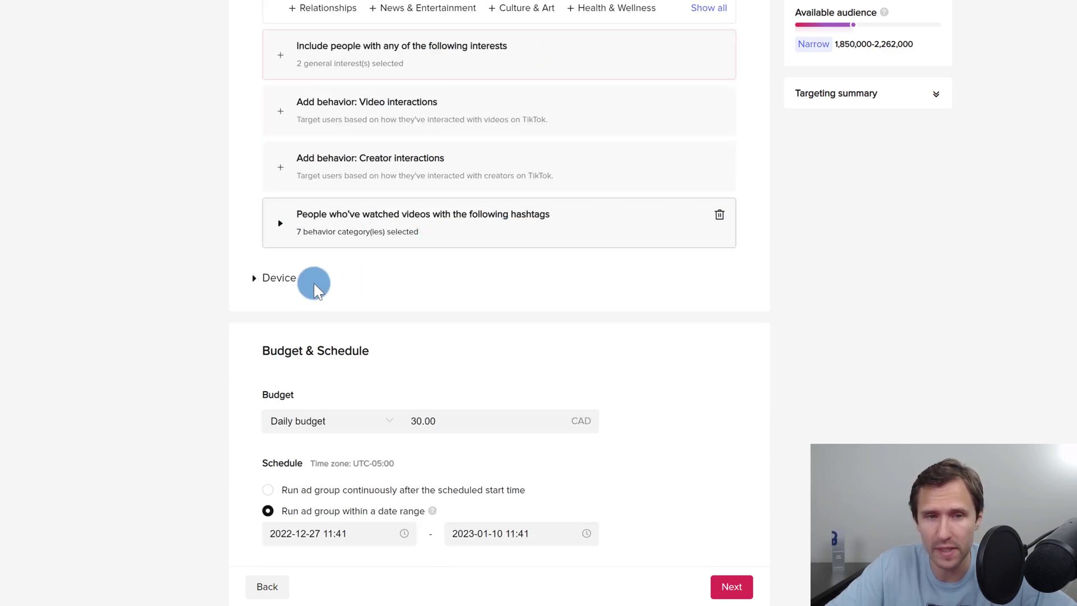
# Expand the Device targeting settings and limit the connection type to WIFI
pyautogui.click(270, 276)
pyautogui.scroll(-2, 409, 355)
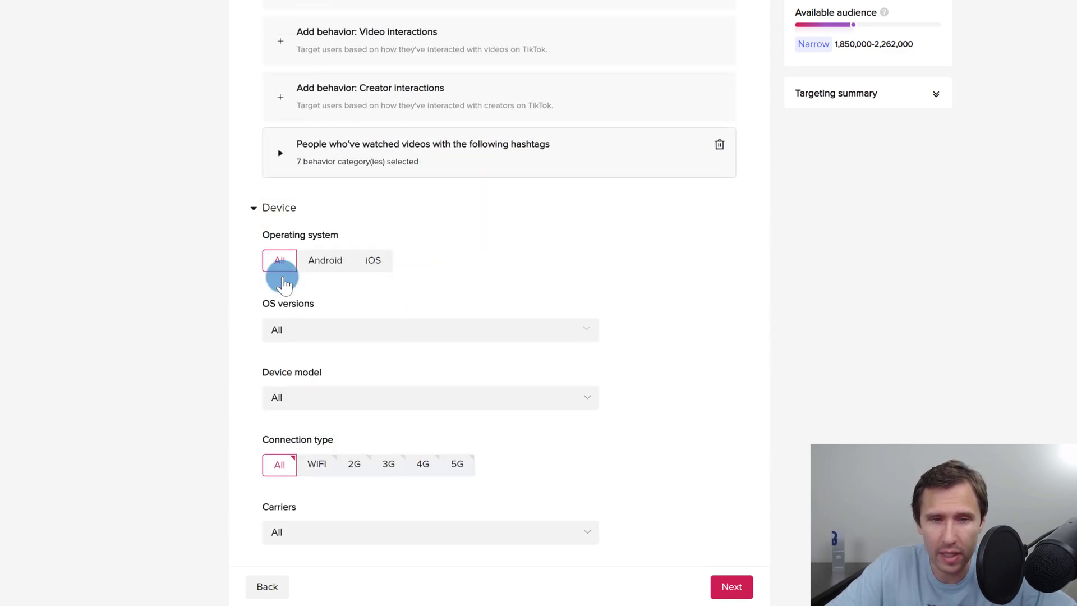
pyautogui.scroll(-1, 311, 268)
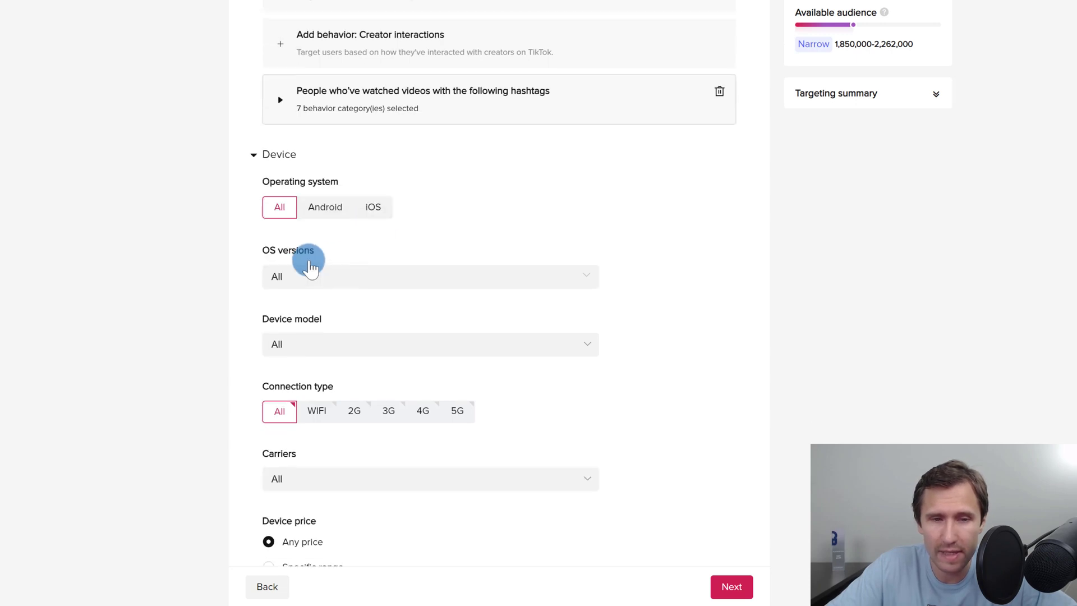
pyautogui.scroll(-1, 311, 268)
pyautogui.scroll(-2, 445, 377)
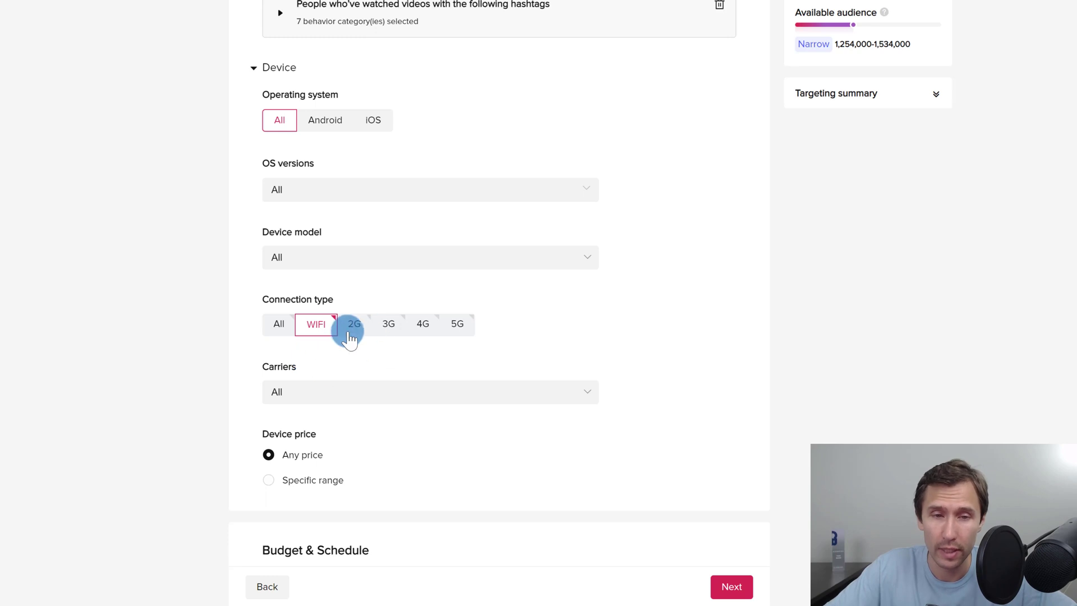
# Set the ad group's daily budget to 25.00 CAD
pyautogui.scroll(-3, 426, 345)
pyautogui.scroll(-3, 476, 342)
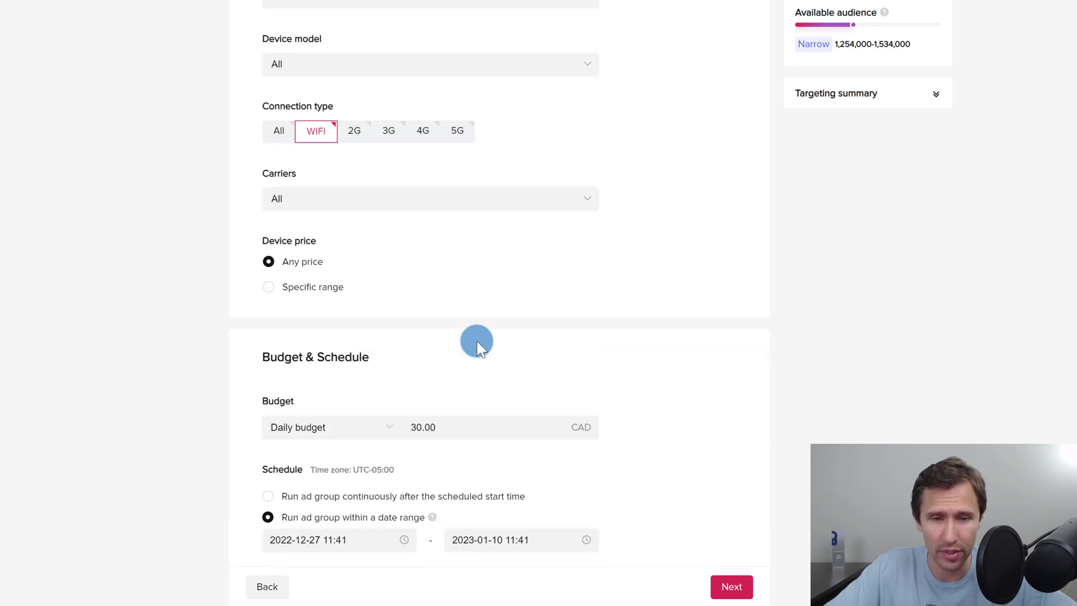
pyautogui.moveTo(438, 340); pyautogui.dragTo(409, 339)
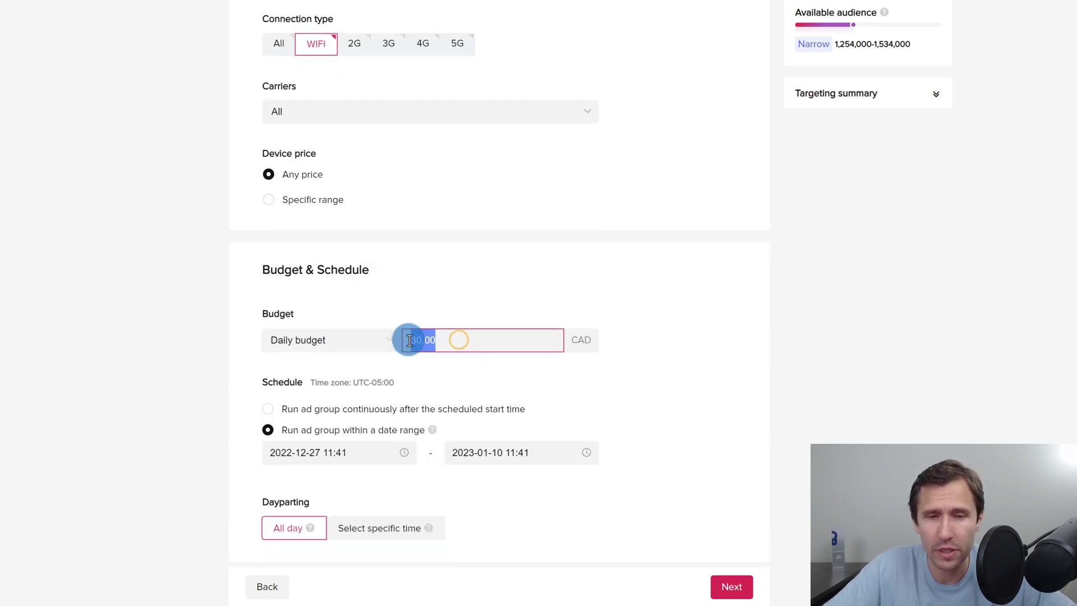
pyautogui.click(456, 283)
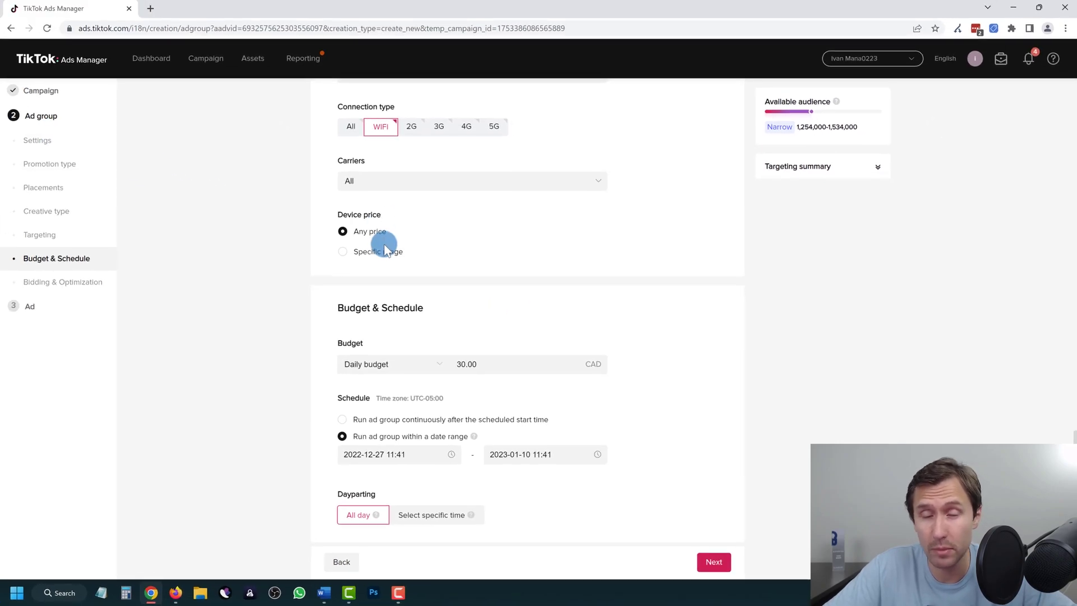
pyautogui.scroll(-1, 449, 348)
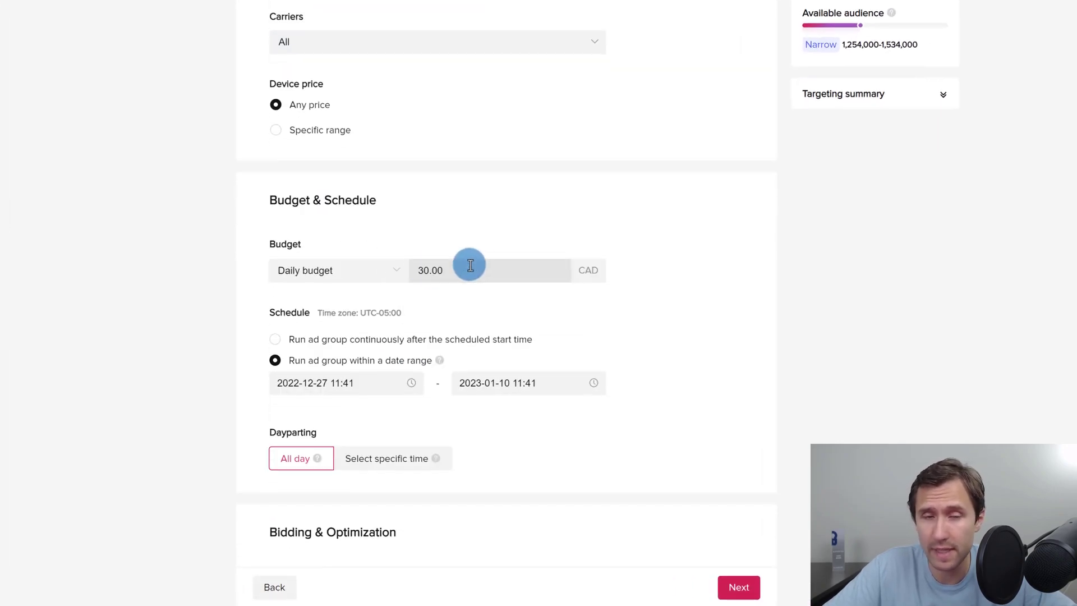
pyautogui.moveTo(470, 265); pyautogui.dragTo(411, 269)
pyautogui.write('25.00')
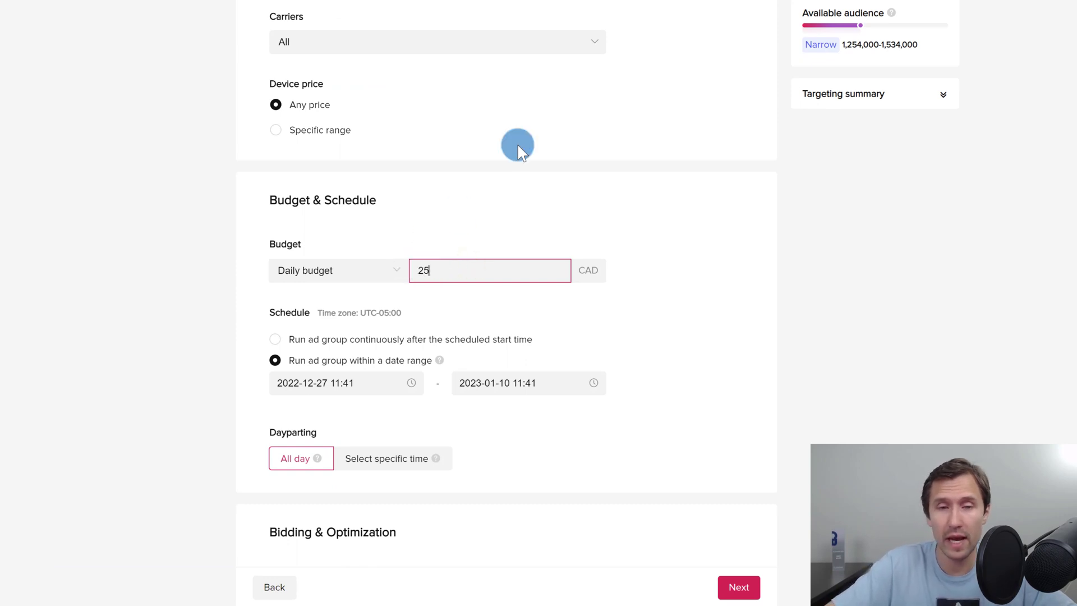
pyautogui.click(208, 236)
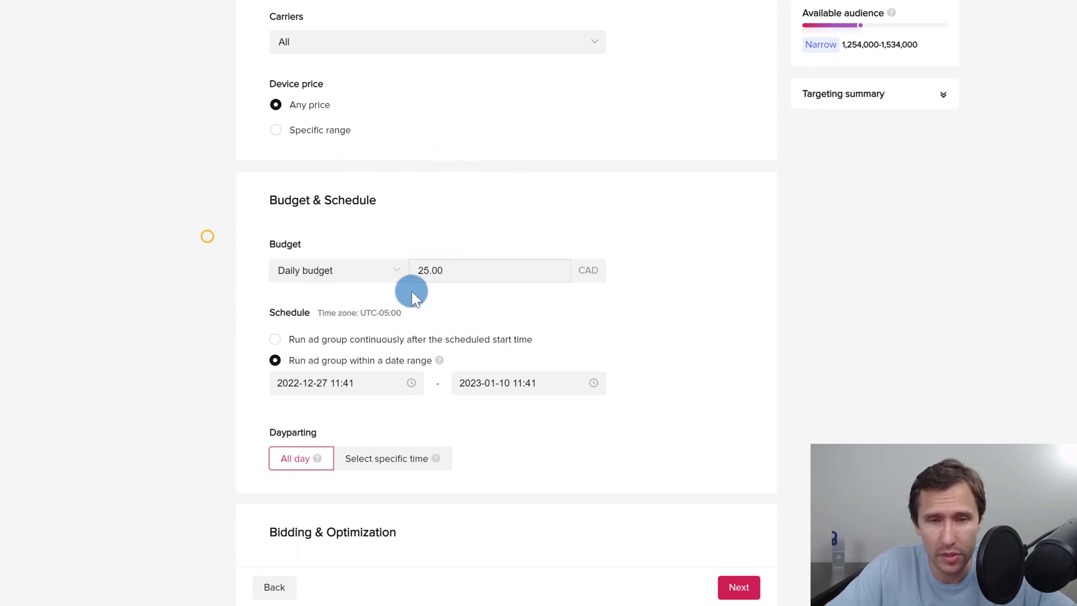
# Compare the two schedule options and set the ad group to run continuously after the scheduled start time
pyautogui.click(331, 340)
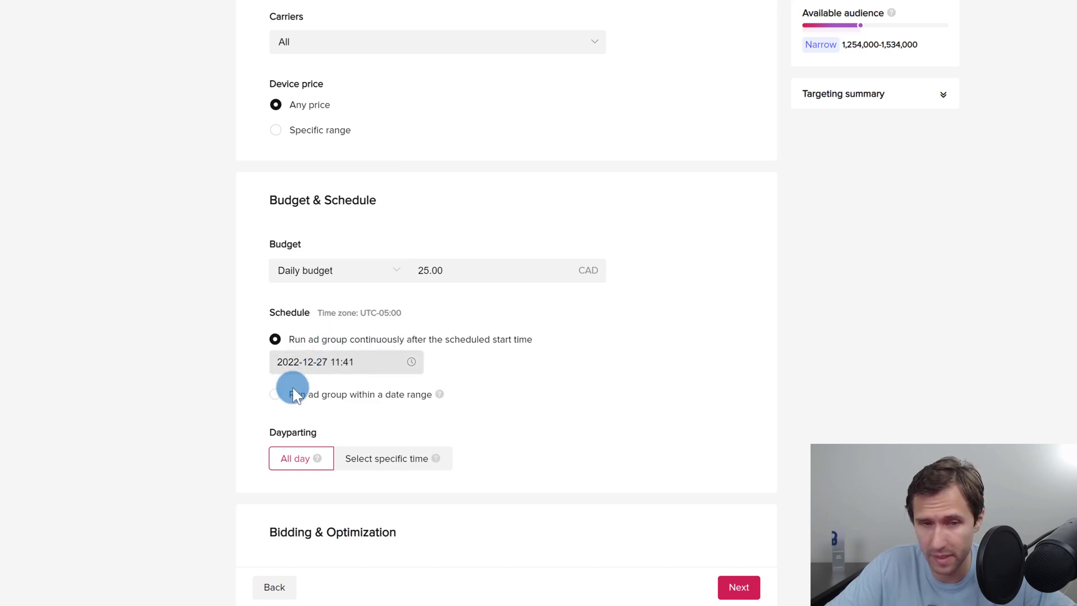
pyautogui.click(315, 395)
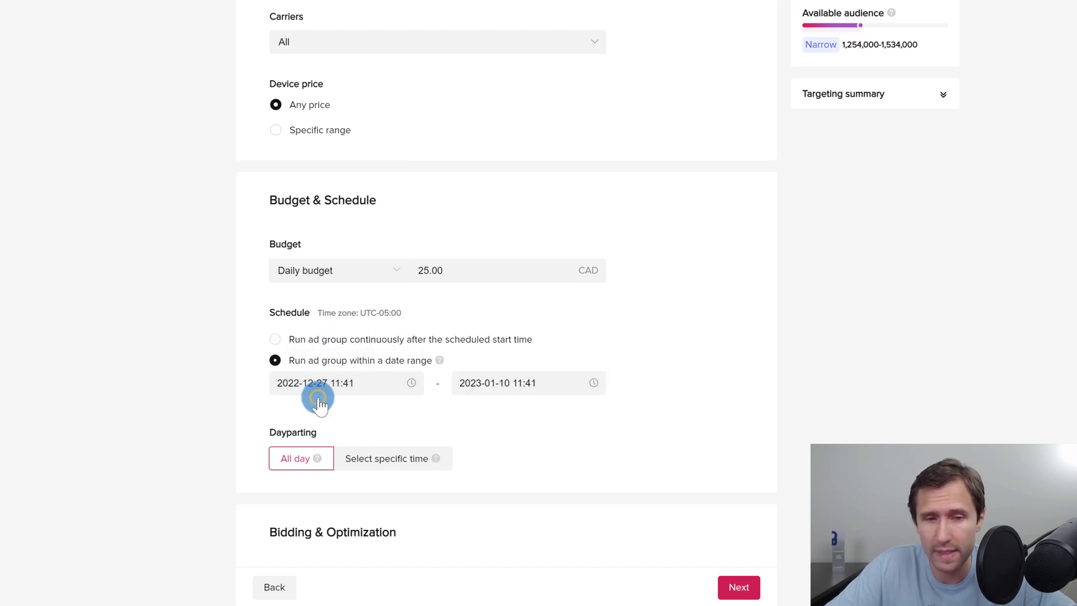
pyautogui.click(332, 341)
# Try specific dayparting time slots on Tuesday, Thursday and Friday, and return dayparting to All day
pyautogui.scroll(-3, 189, 464)
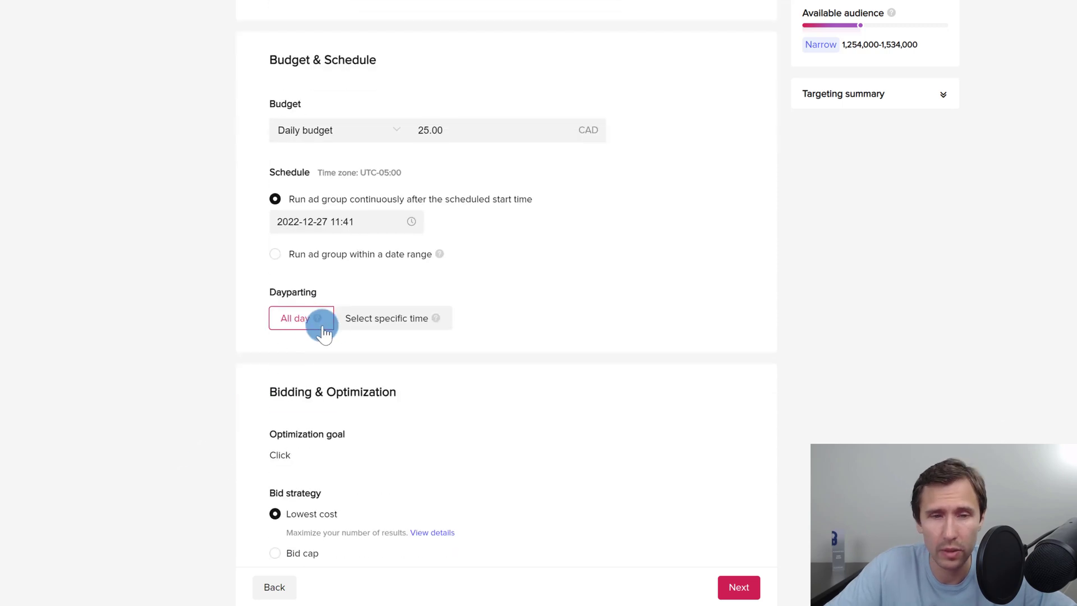
pyautogui.click(392, 328)
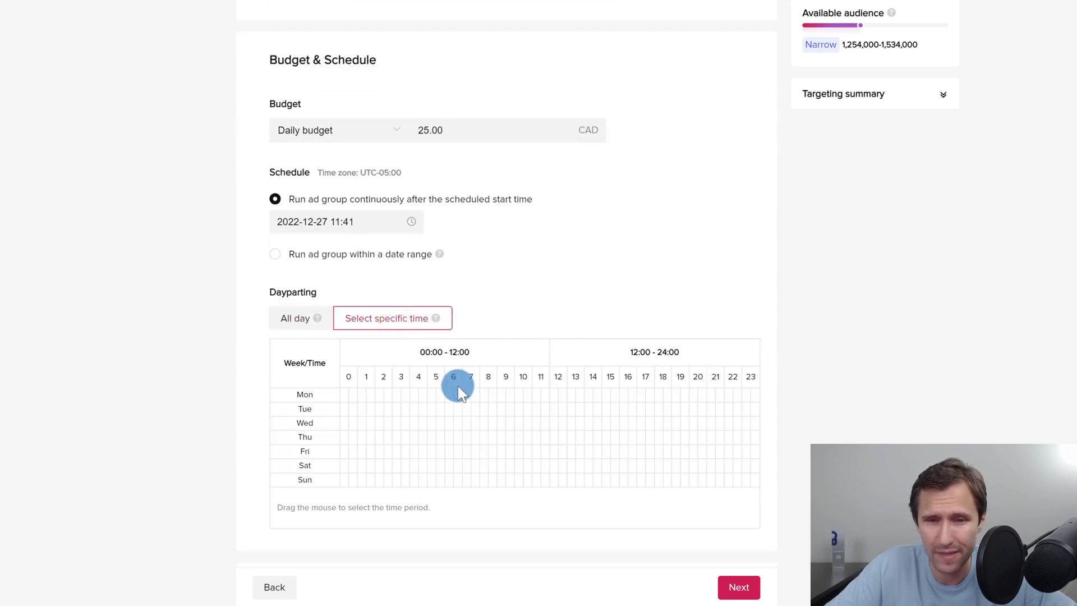
pyautogui.click(449, 409)
pyautogui.click(518, 409)
pyautogui.click(641, 437)
pyautogui.click(510, 451)
pyautogui.click(425, 450)
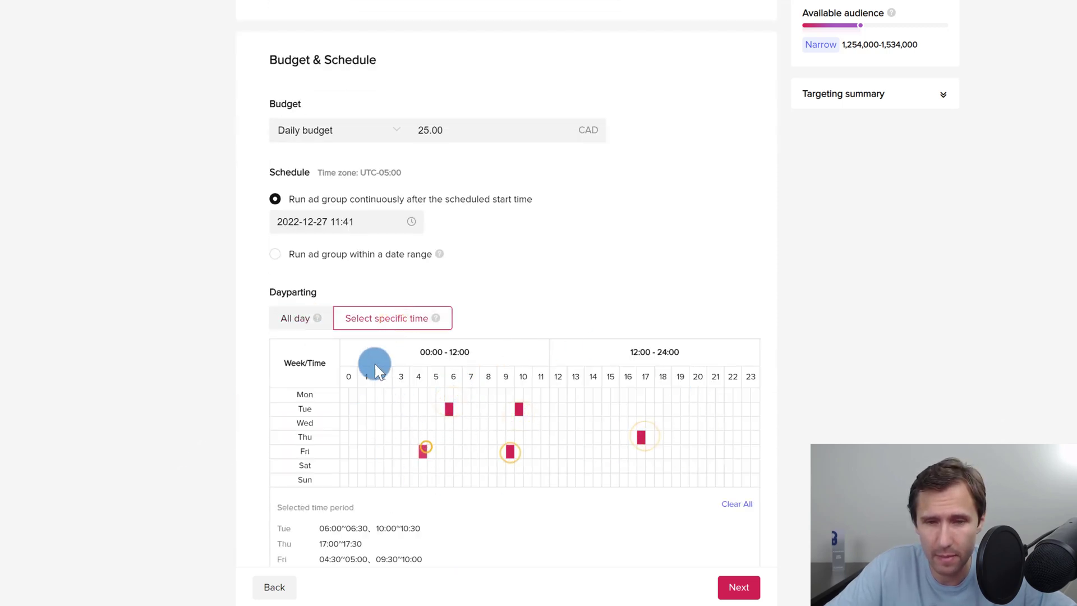
pyautogui.click(295, 316)
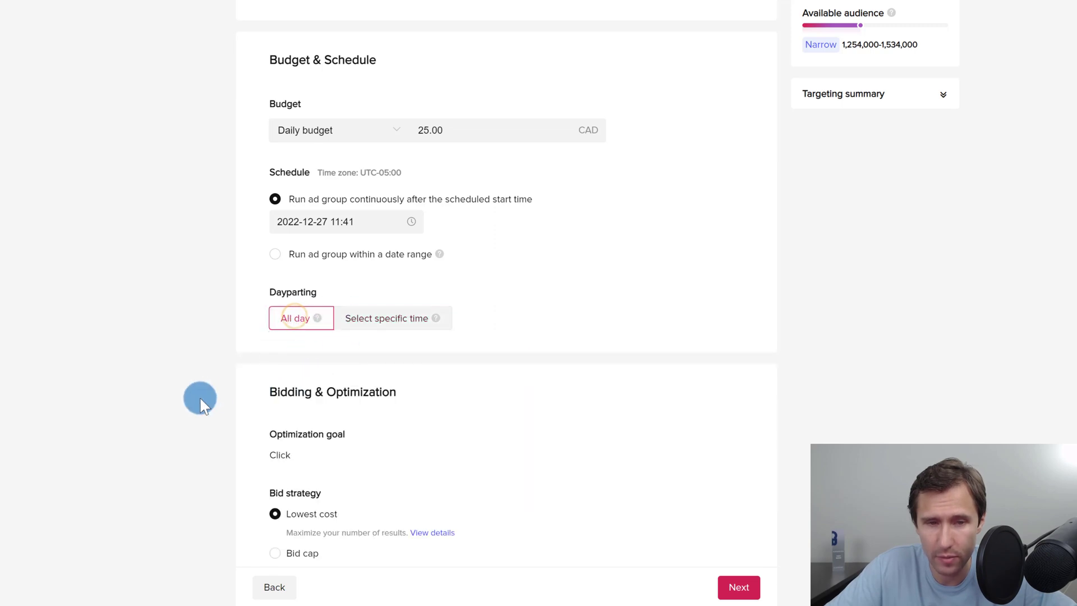
# Examine the Bidding & Optimization settings and the description of the Lowest cost bid strategy
pyautogui.scroll(-2, 201, 400)
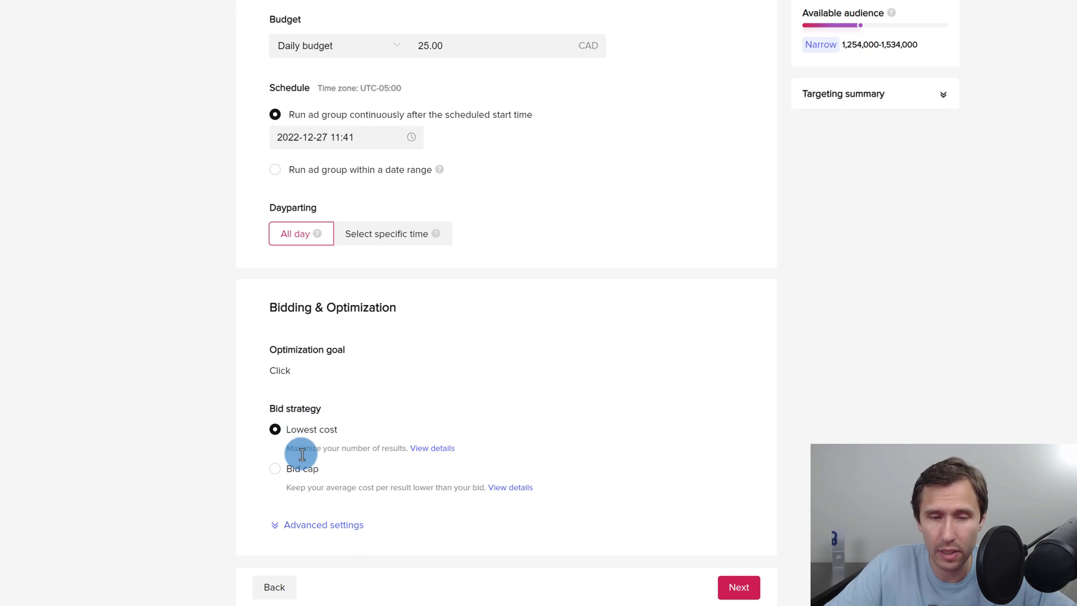
pyautogui.moveTo(290, 448); pyautogui.dragTo(402, 449)
pyautogui.scroll(5, 353, 221)
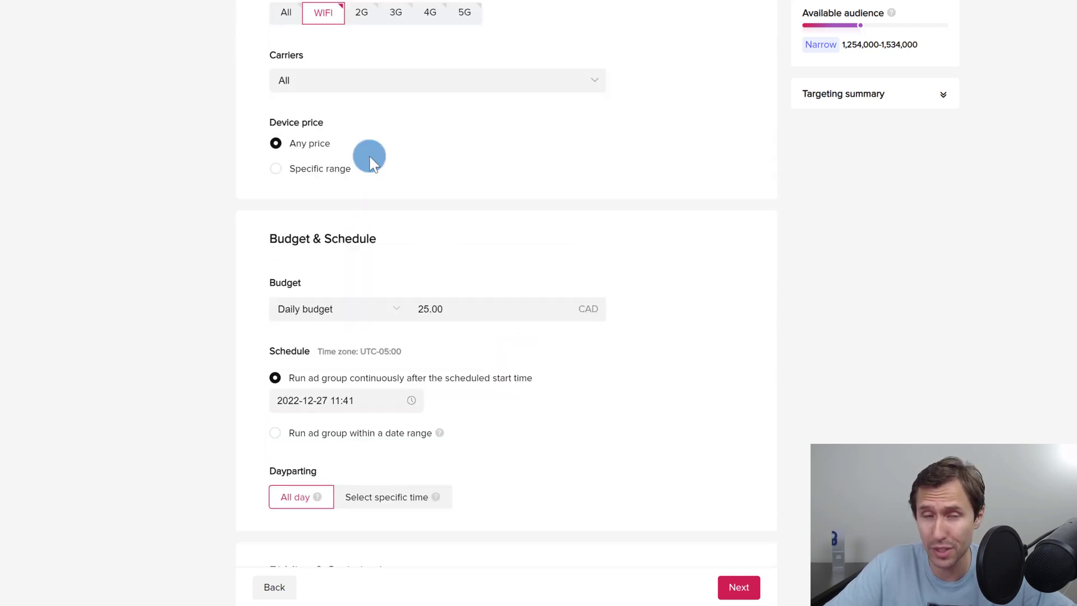
pyautogui.scroll(-5, 438, 319)
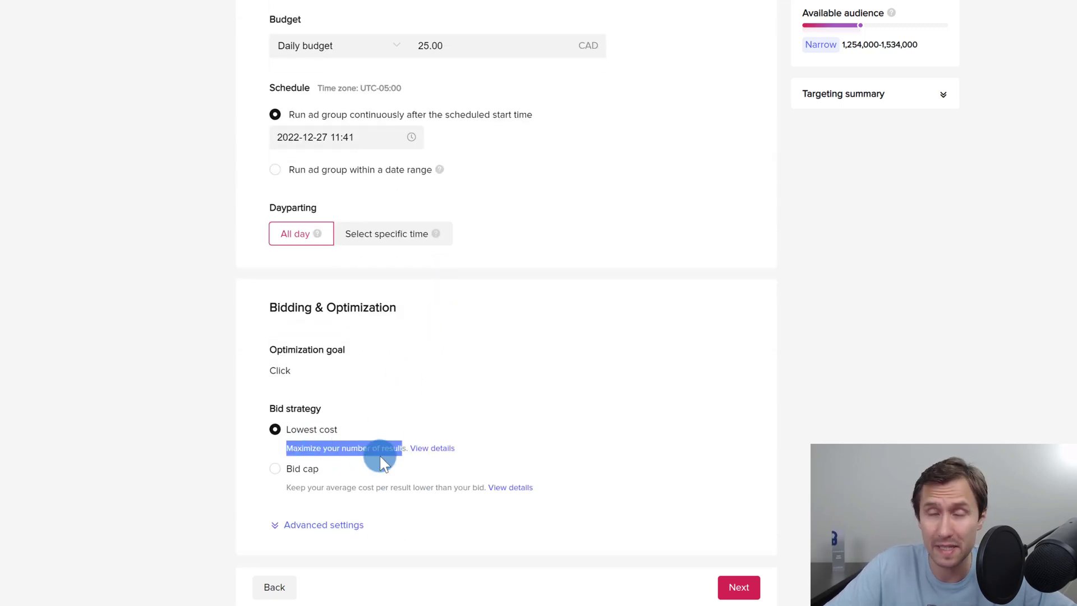
pyautogui.scroll(3, 404, 300)
pyautogui.scroll(-3, 331, 550)
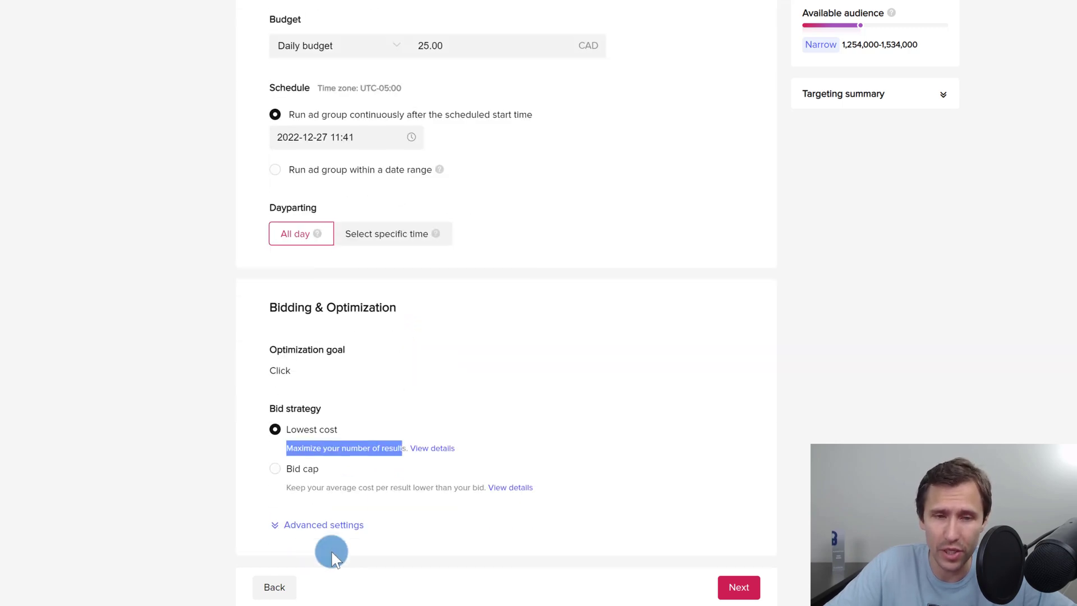
# Switch the bid strategy to Bid cap and set the cap to 0.10 CAD per click
pyautogui.click(307, 471)
pyautogui.scroll(-1, 354, 471)
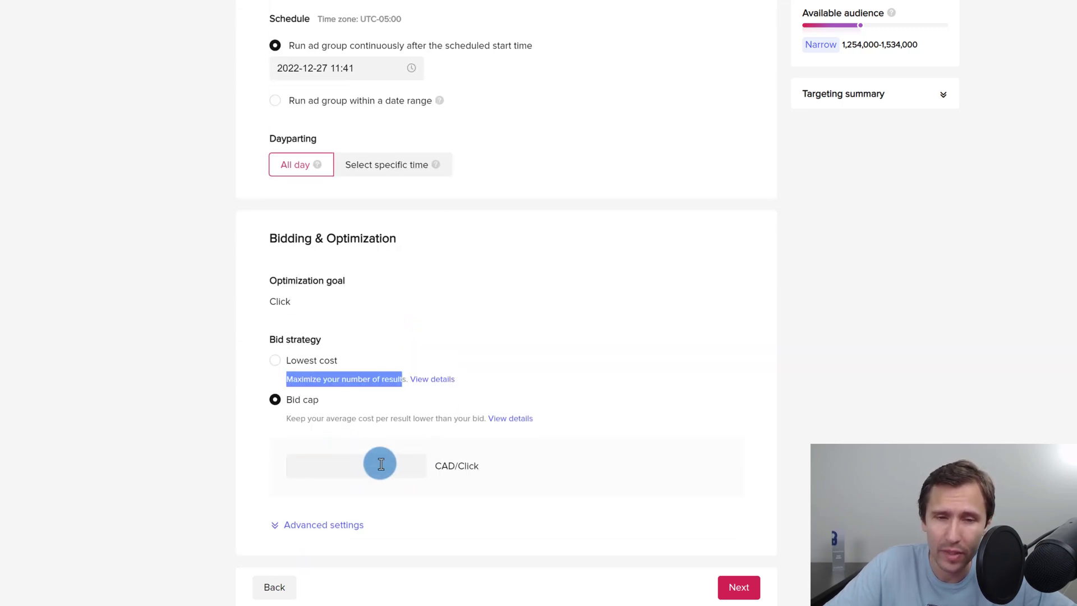
pyautogui.click(375, 465)
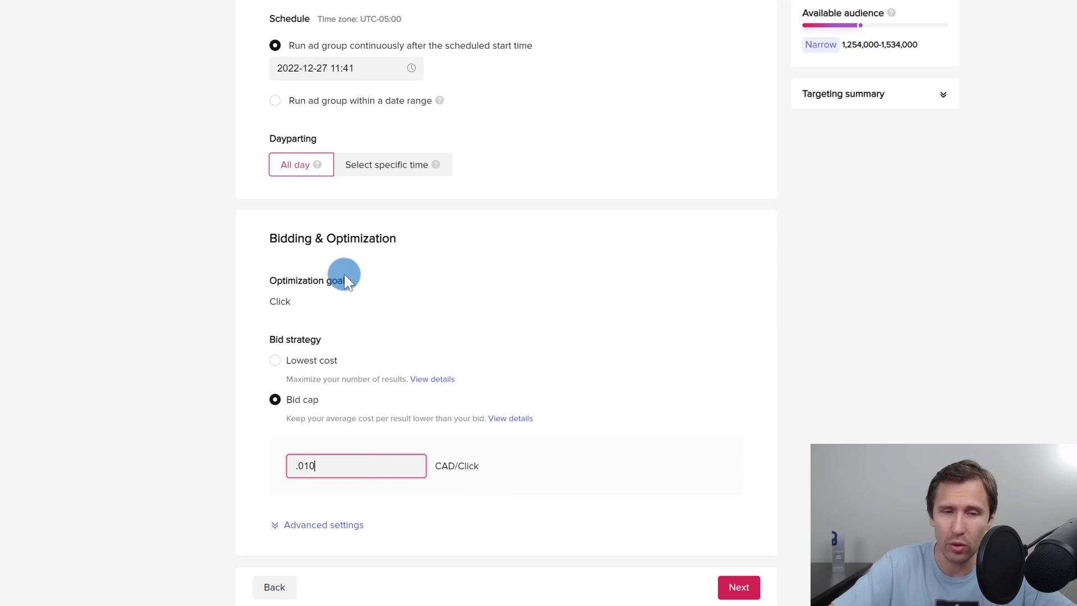
pyautogui.press('BackSpace')
pyautogui.press('BackSpace')
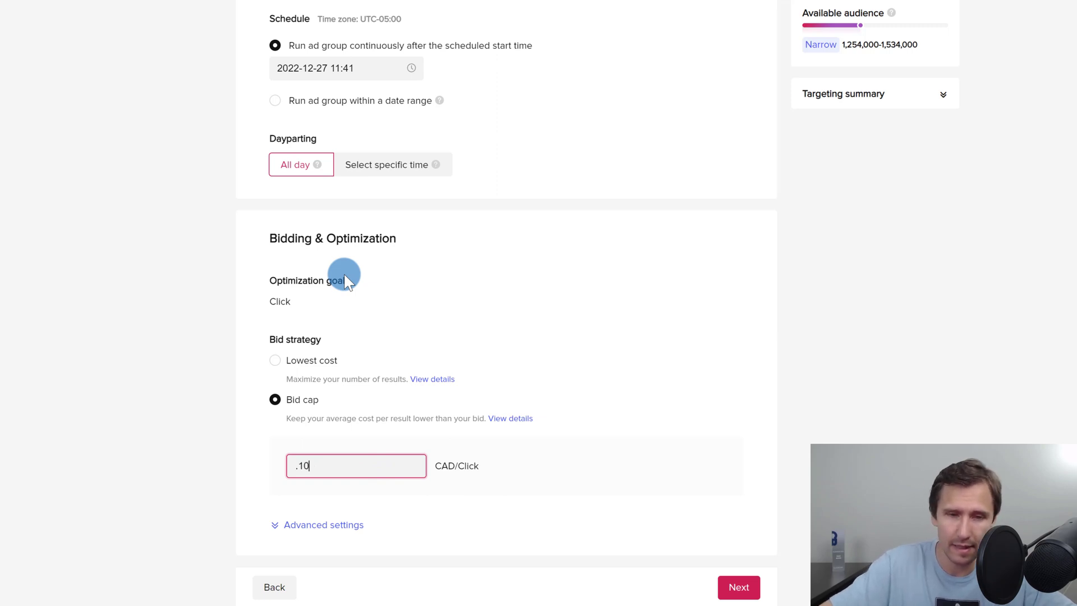
pyautogui.click(173, 420)
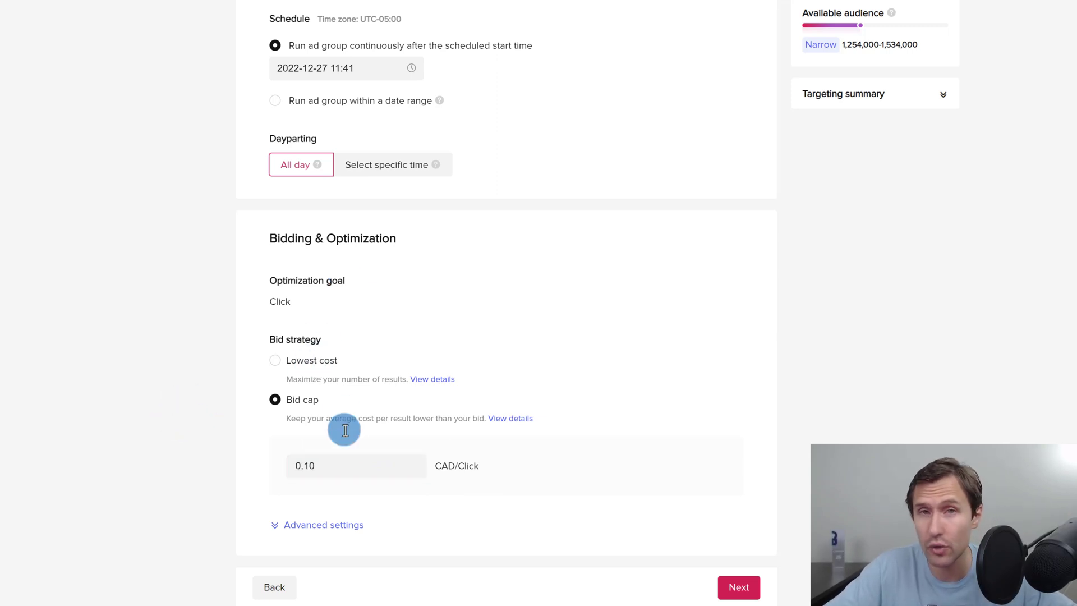
pyautogui.moveTo(341, 467); pyautogui.dragTo(283, 474)
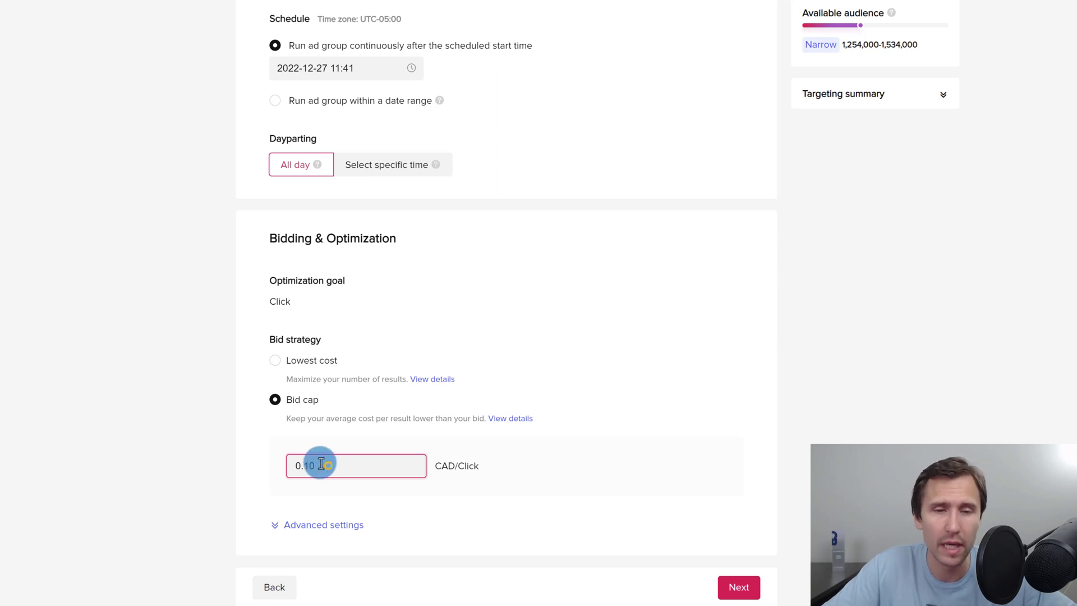
pyautogui.moveTo(294, 464); pyautogui.dragTo(336, 460)
pyautogui.click(333, 463)
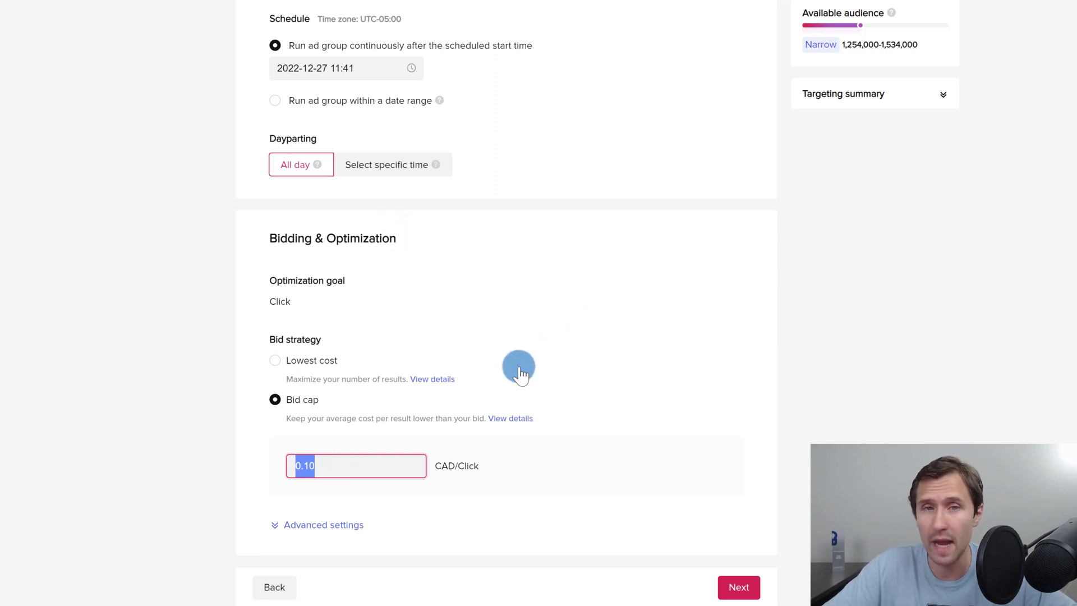
# Expand the advanced bidding settings, read the Standard delivery description, and set the delivery type to Accelerated
pyautogui.click(349, 525)
pyautogui.scroll(-3, 375, 447)
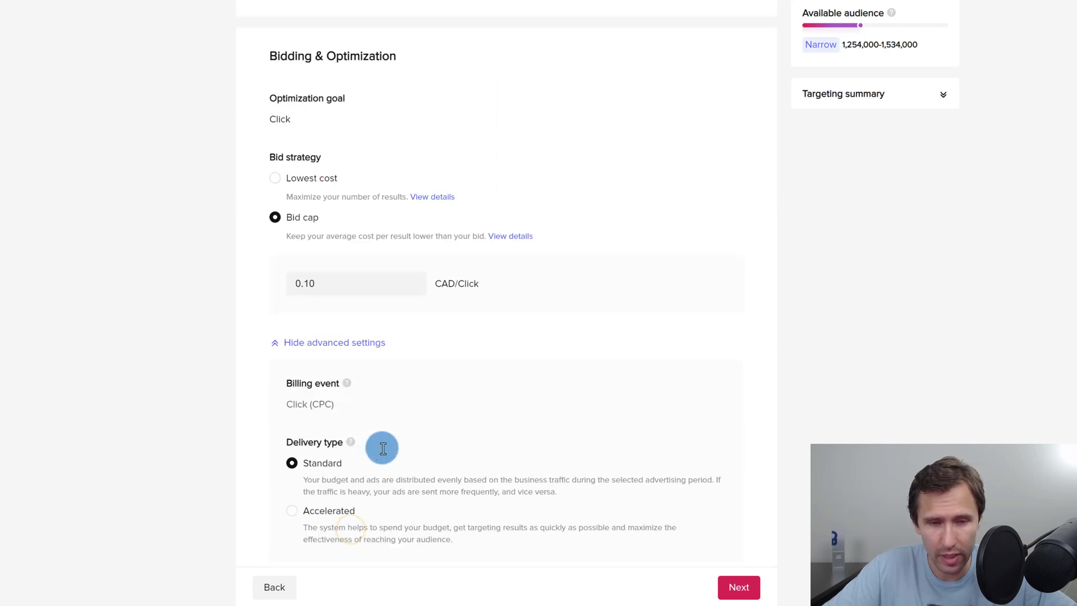
pyautogui.click(308, 433)
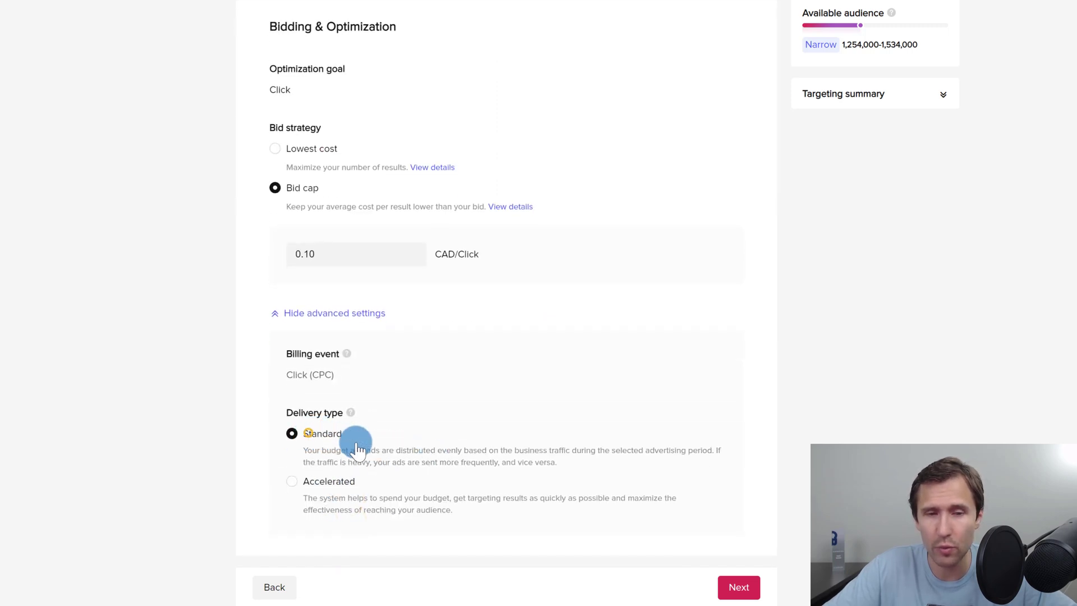
pyautogui.moveTo(561, 459); pyautogui.dragTo(427, 451)
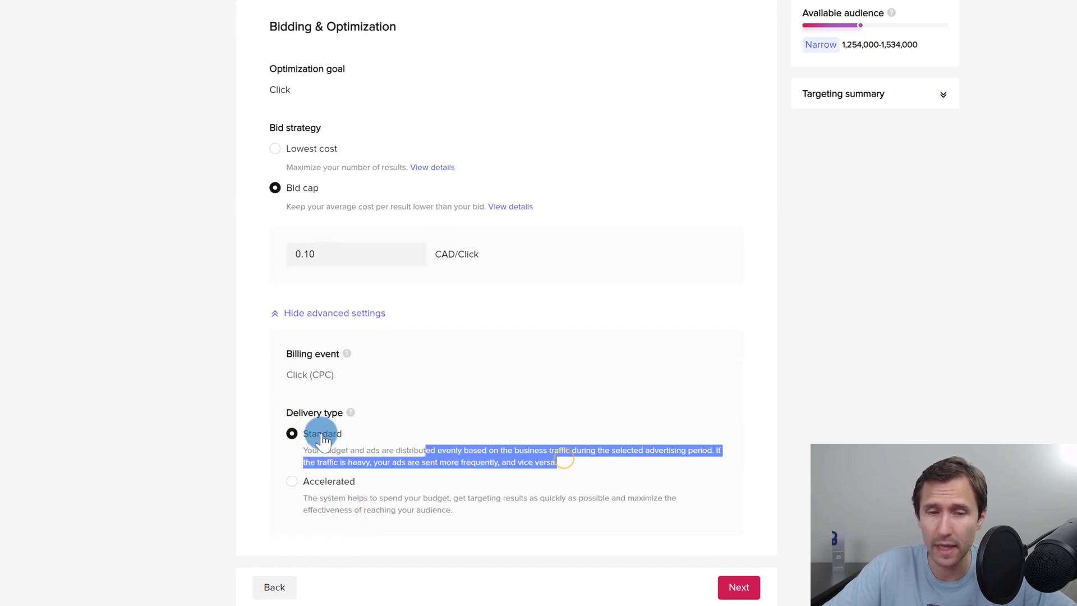
pyautogui.moveTo(324, 441); pyautogui.dragTo(313, 437)
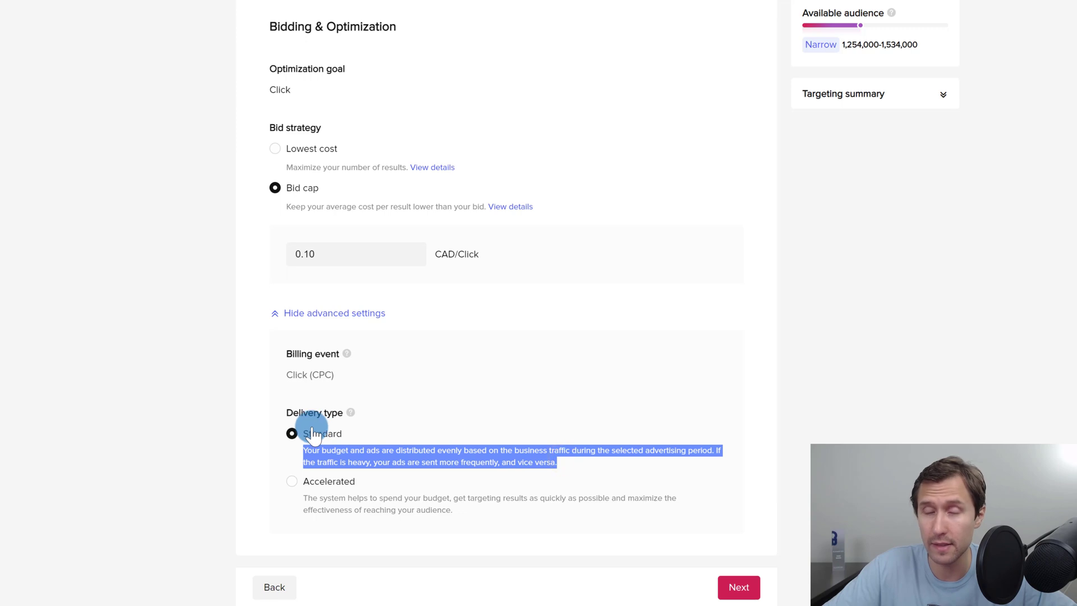
pyautogui.click(335, 485)
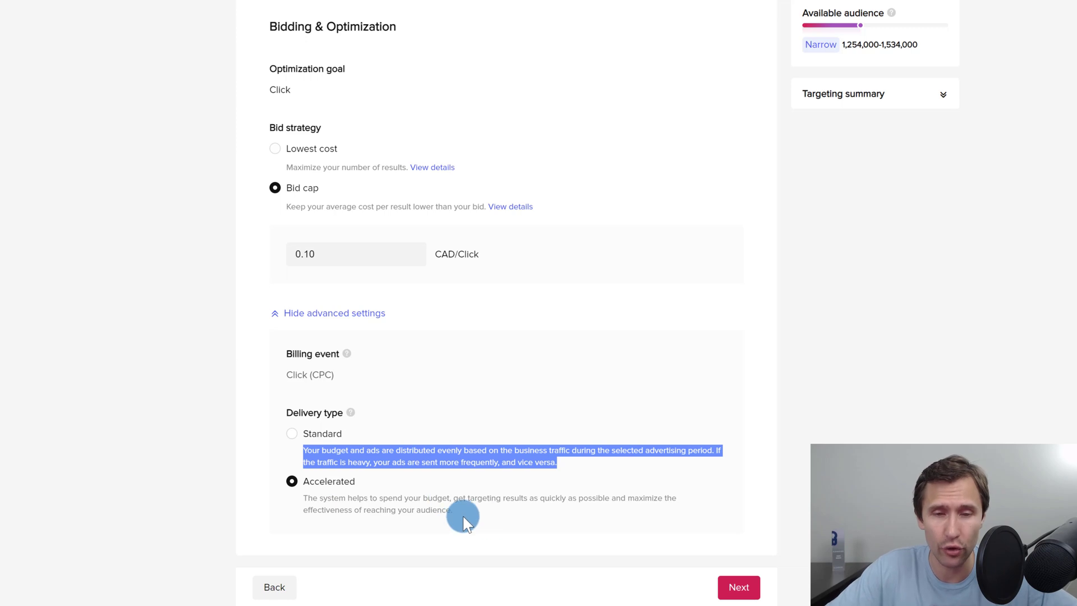
# Read the Accelerated and Standard delivery descriptions, set the delivery type back to Standard, and proceed to the ad setup
pyautogui.moveTo(459, 512); pyautogui.dragTo(311, 487)
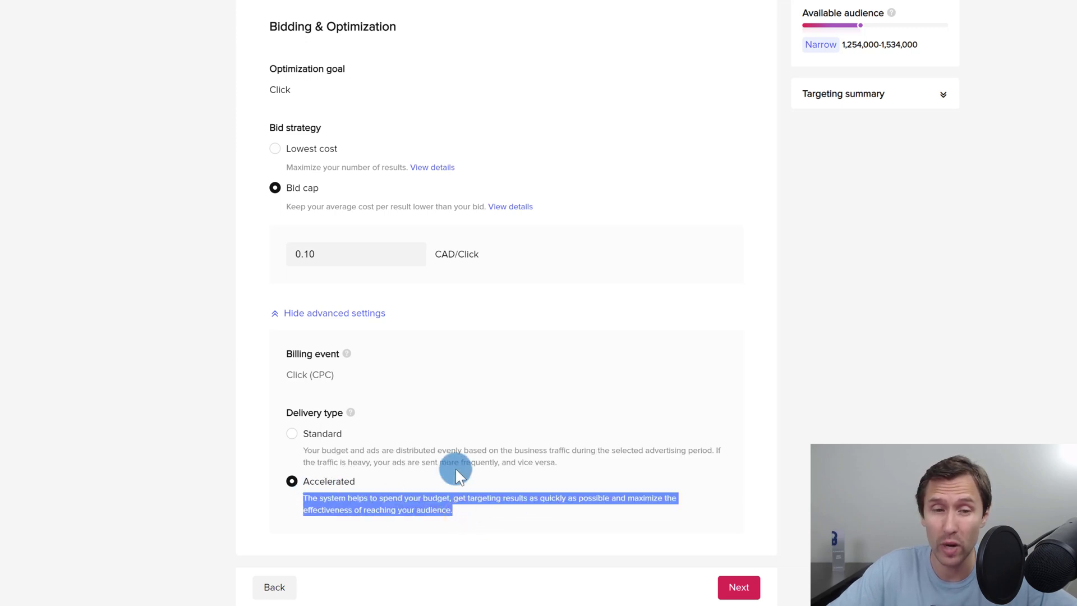
pyautogui.moveTo(521, 462); pyautogui.dragTo(327, 449)
pyautogui.click(291, 434)
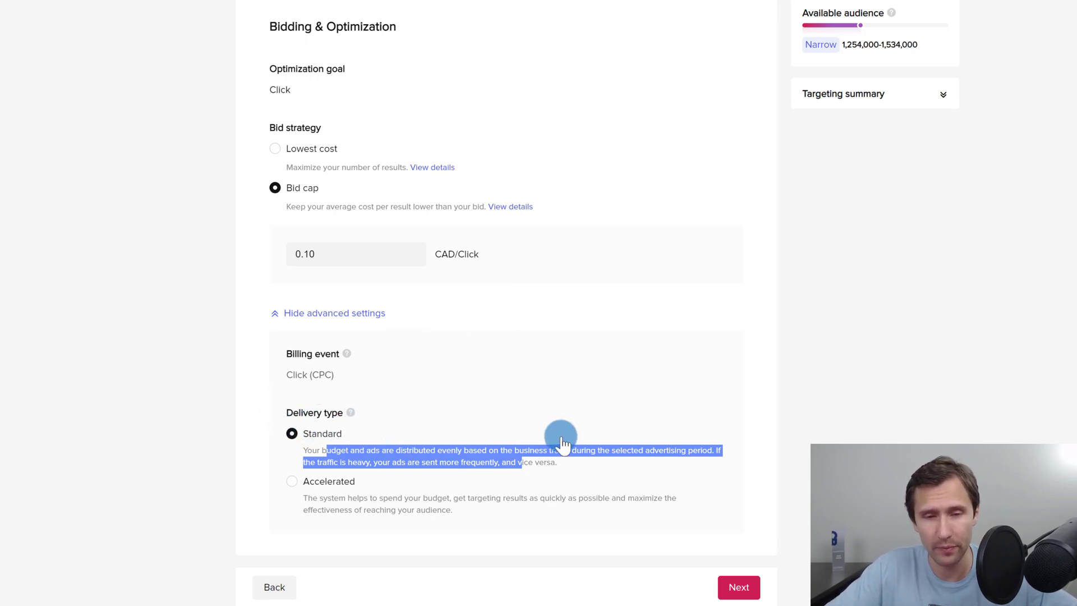
pyautogui.click(734, 586)
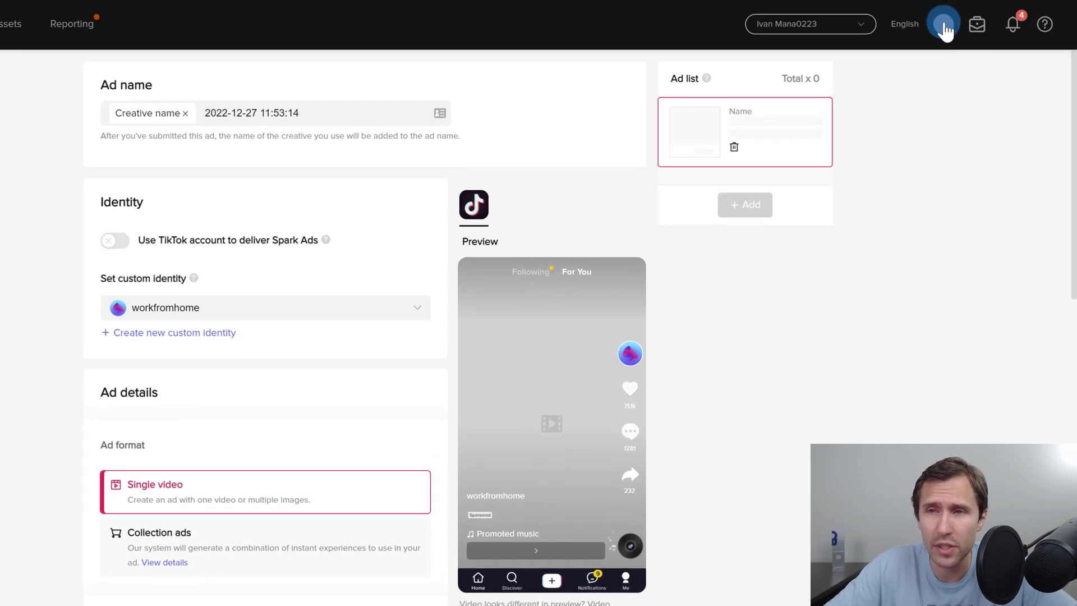
# View the form for creating a new custom identity and close it without creating one
pyautogui.moveTo(945, 29)
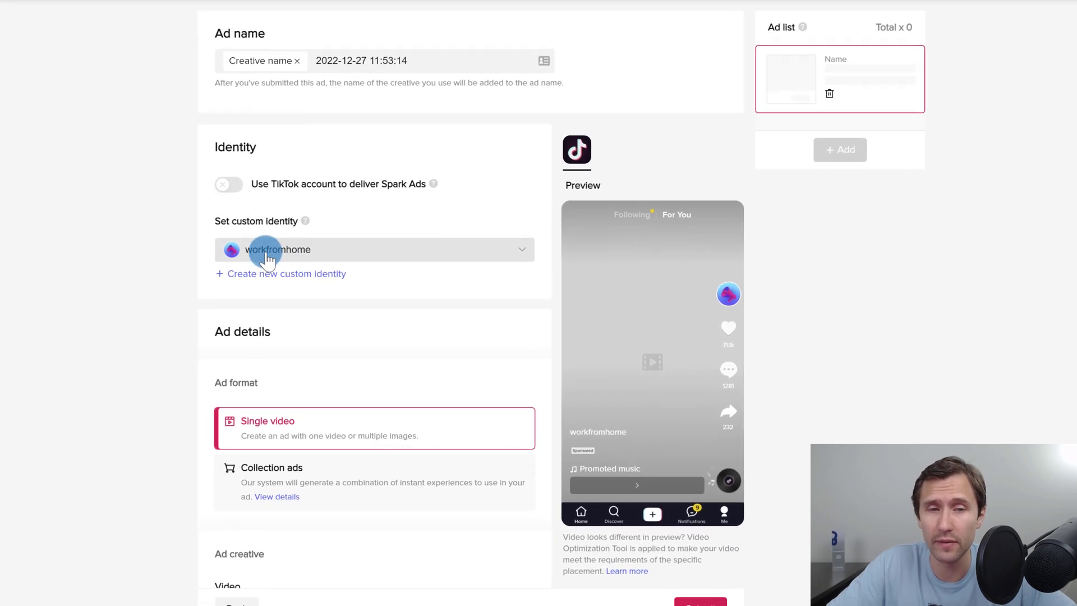
pyautogui.click(313, 255)
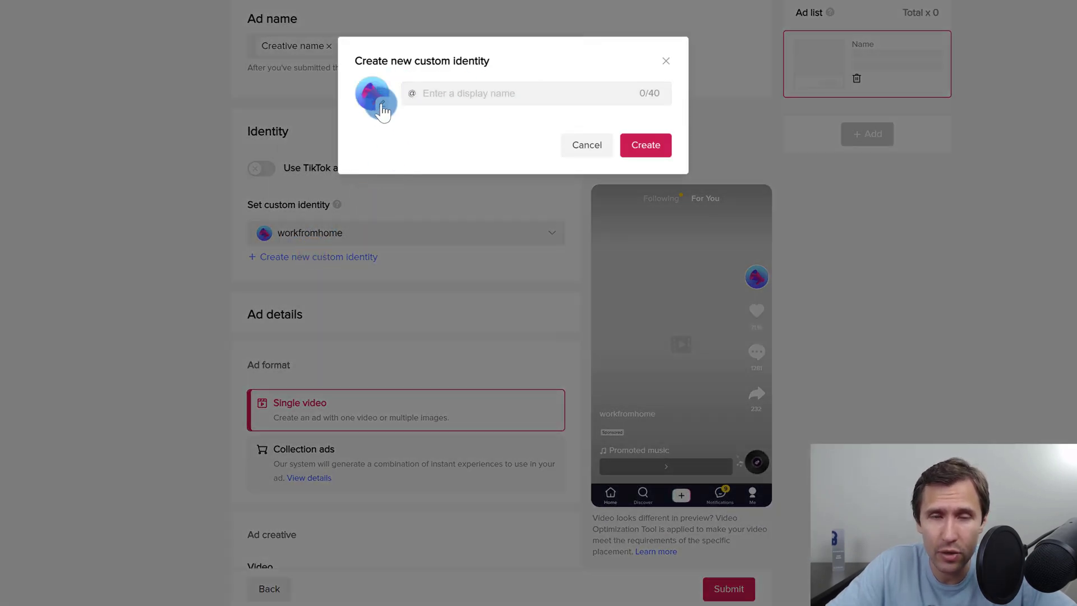
pyautogui.click(586, 141)
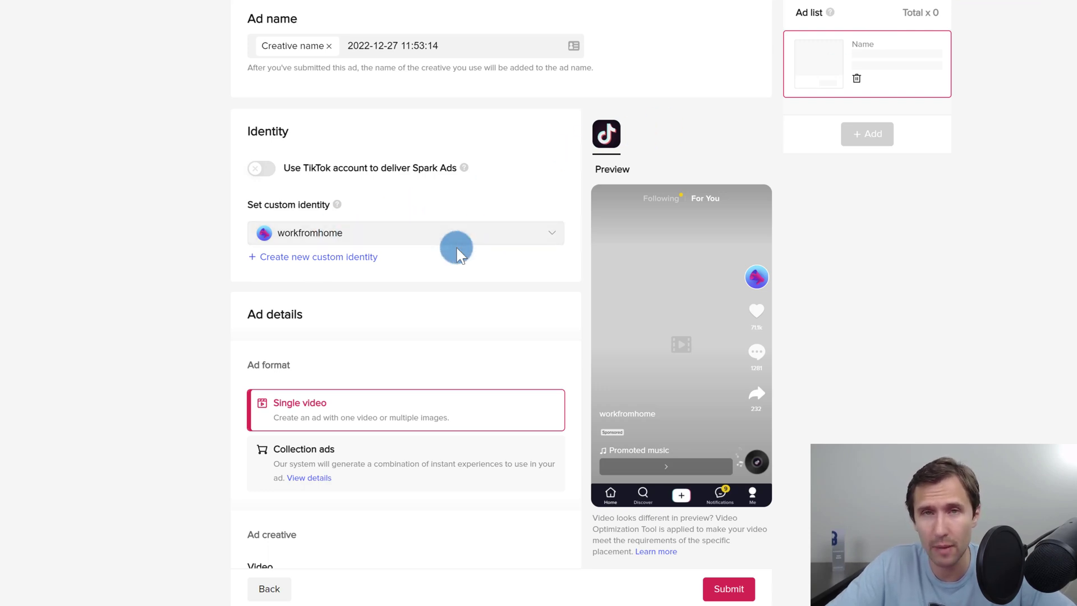
# Try the Collection ads format, view its details, and return the ad format to Single video
pyautogui.scroll(-3, 161, 332)
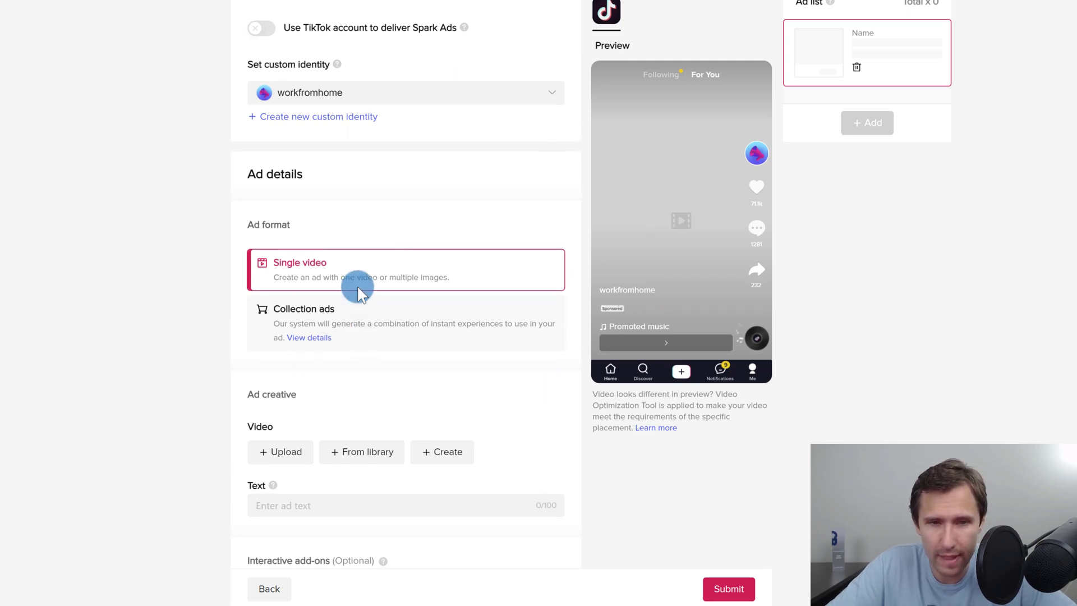
pyautogui.scroll(-2, 353, 291)
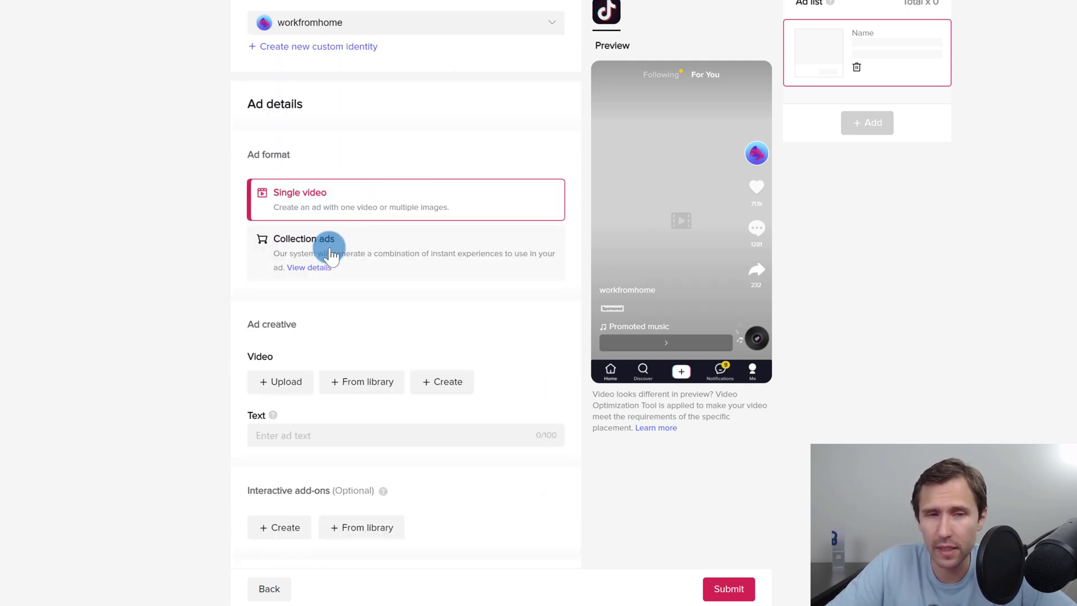
pyautogui.click(363, 251)
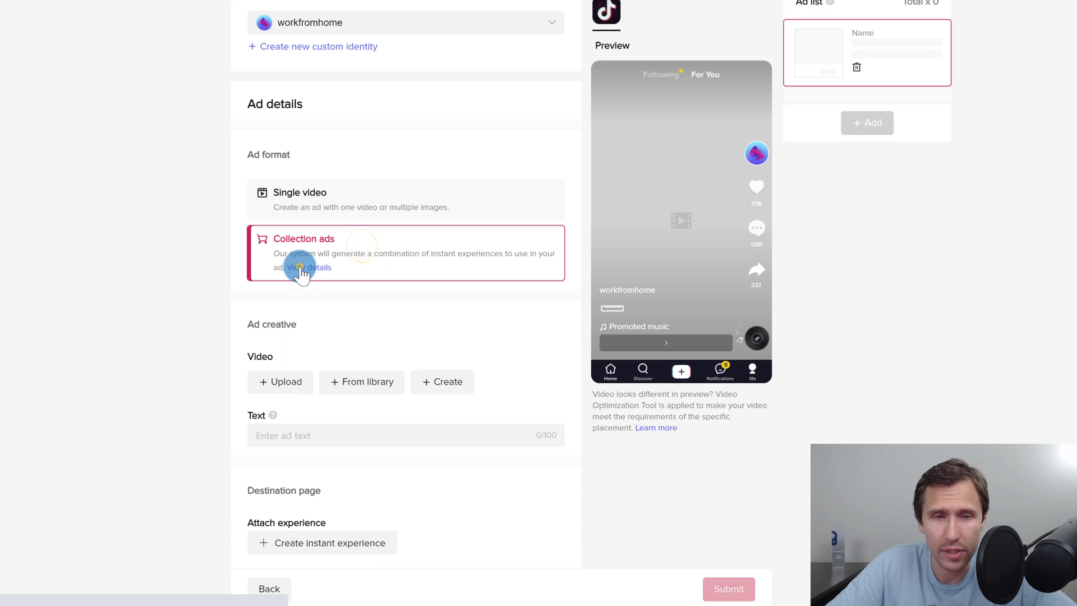
pyautogui.moveTo(309, 267)
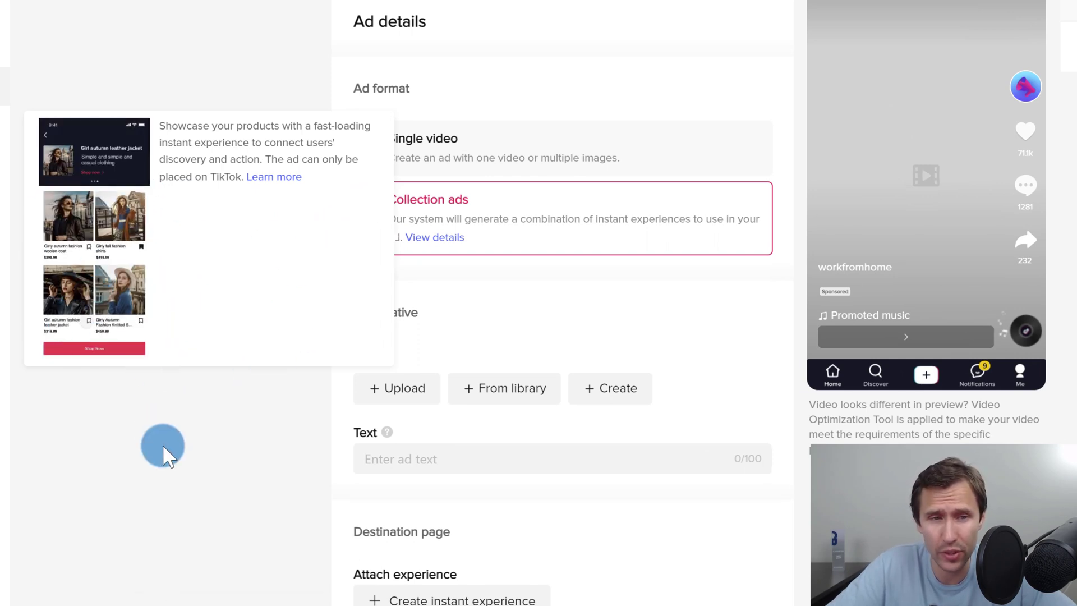
pyautogui.click(370, 151)
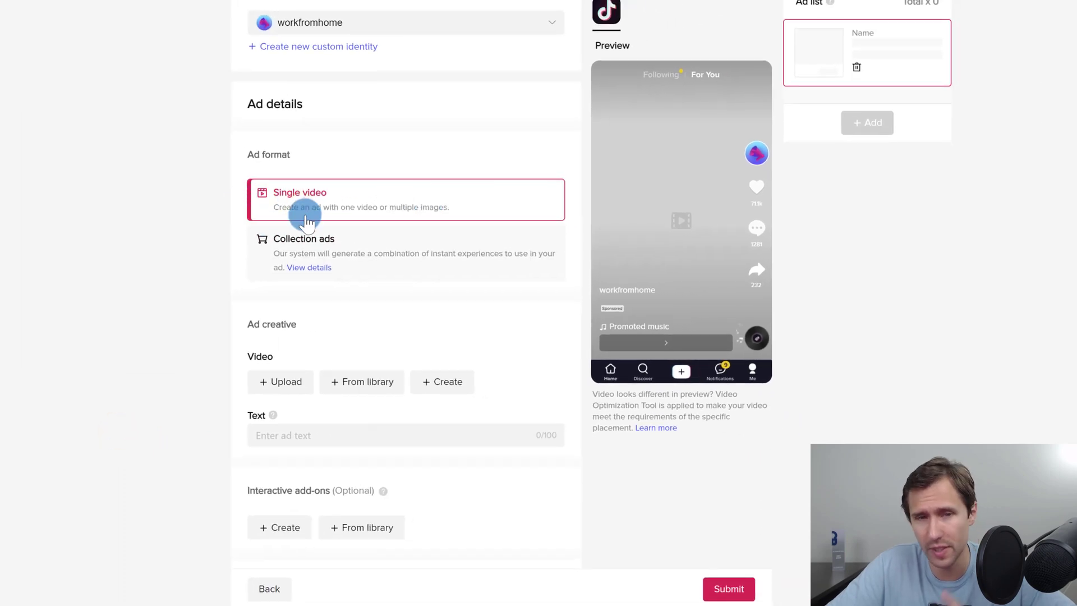
# View the options for creating a video for the ad creative and close them
pyautogui.scroll(-1, 315, 324)
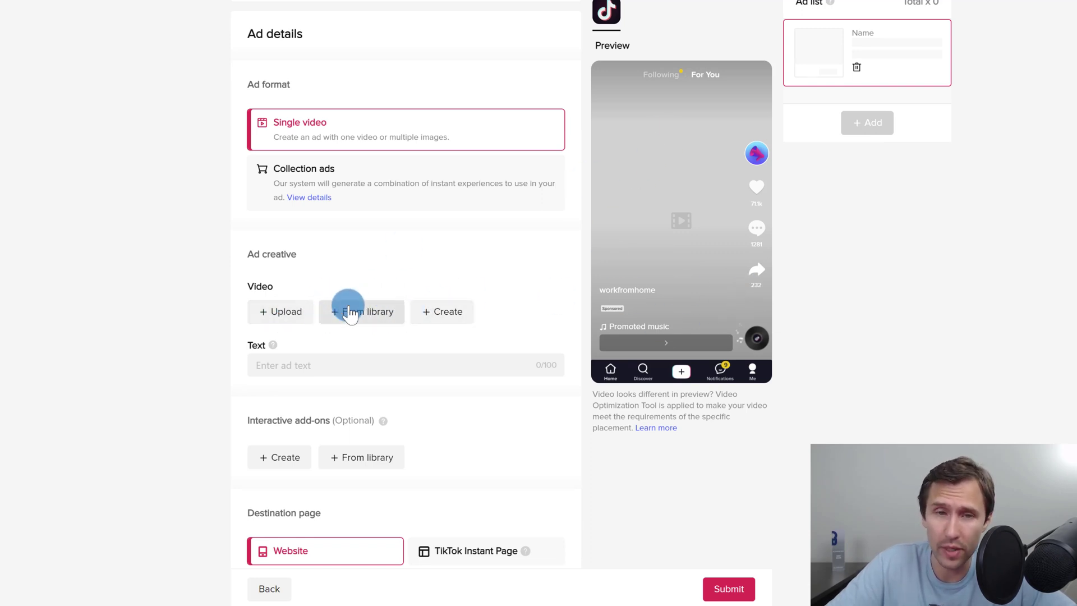
pyautogui.click(443, 319)
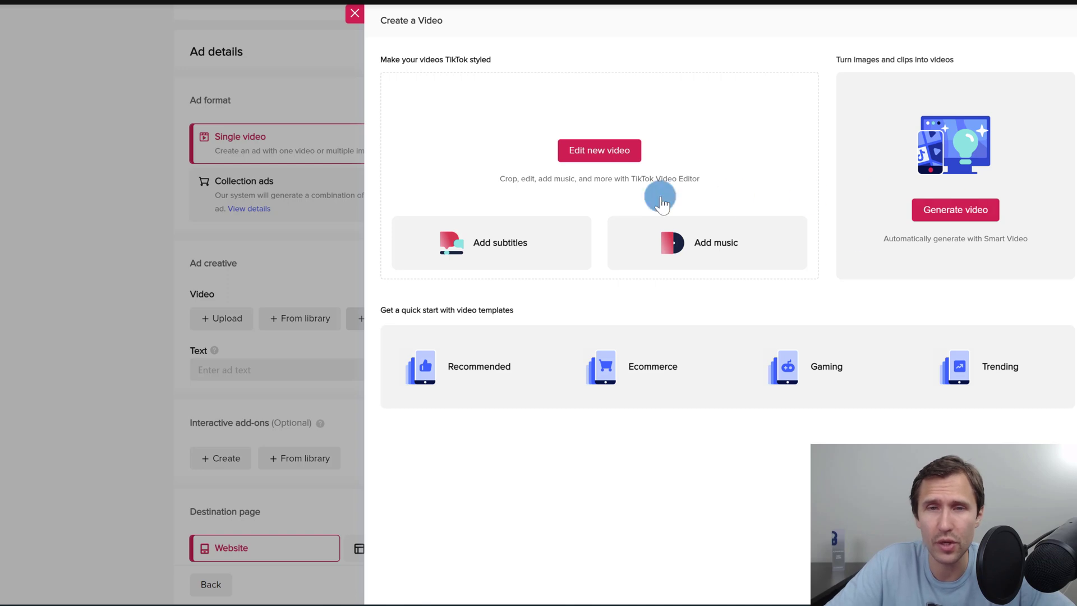
pyautogui.click(354, 20)
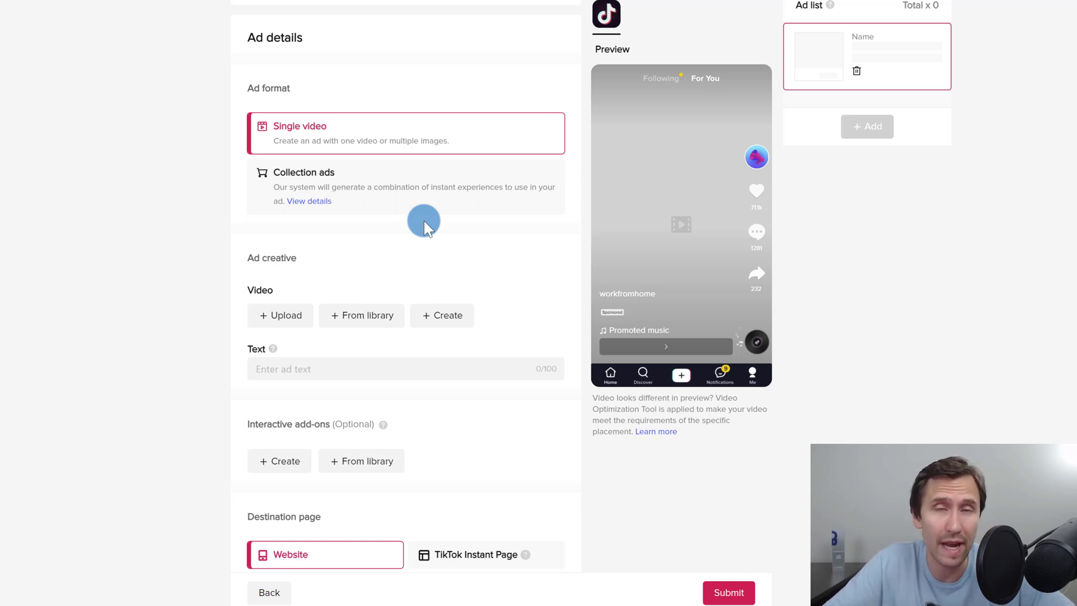
# Upload TEST.mp4 as the ad's video and review the potential issue details for the creative
pyautogui.click(293, 316)
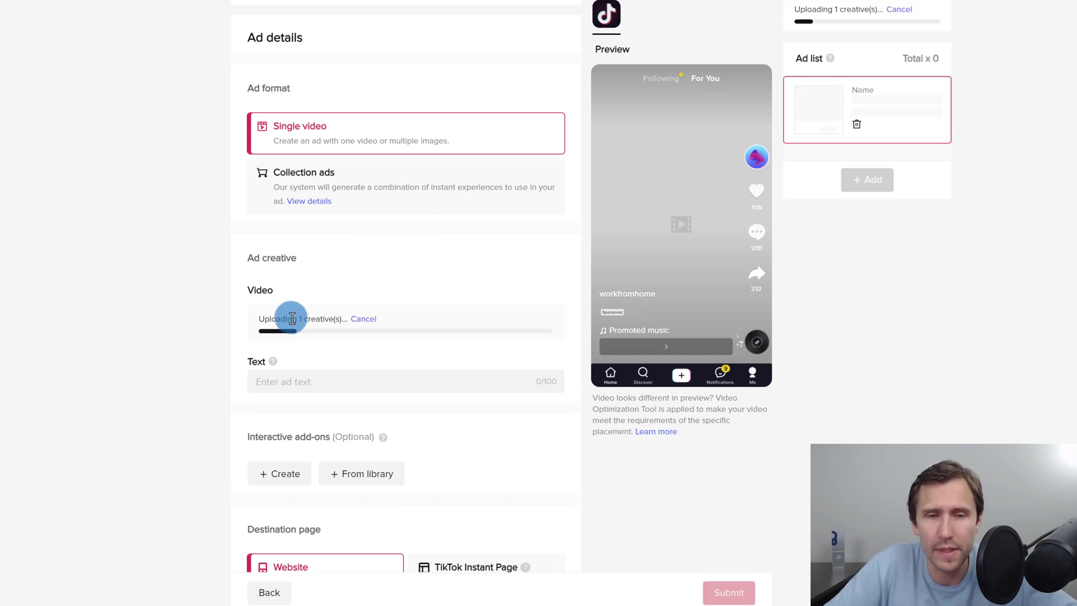
pyautogui.moveTo(269, 320); pyautogui.dragTo(324, 319)
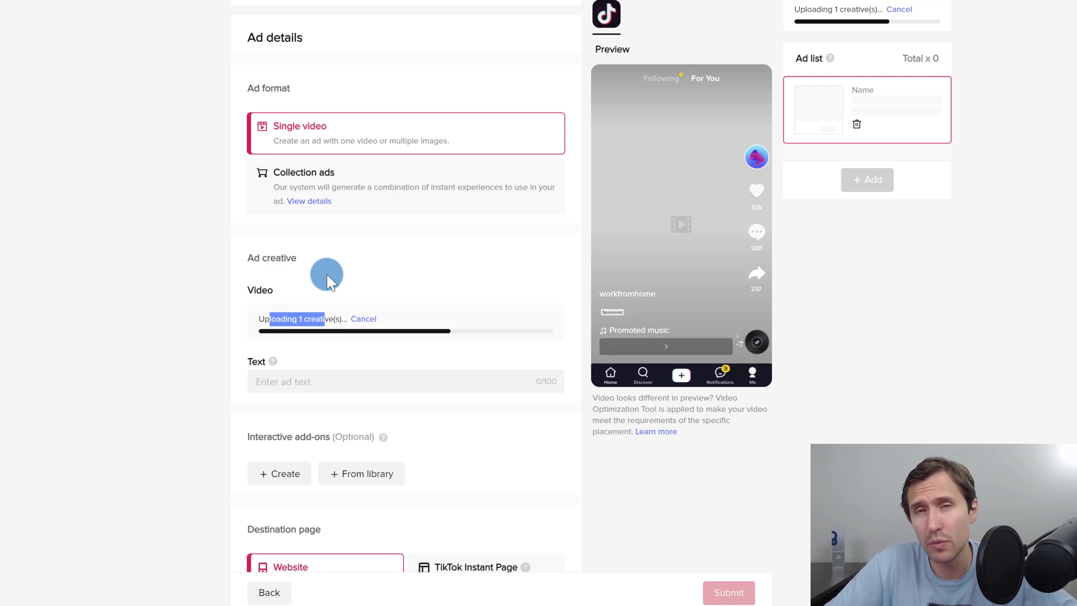
pyautogui.scroll(-1, 728, 153)
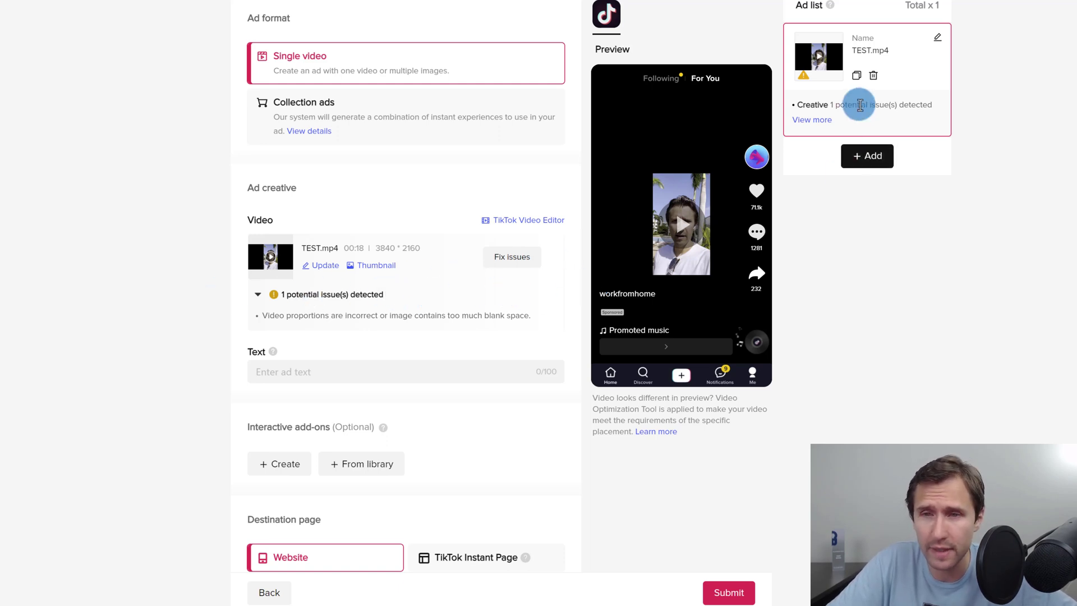
pyautogui.moveTo(828, 105); pyautogui.dragTo(939, 104)
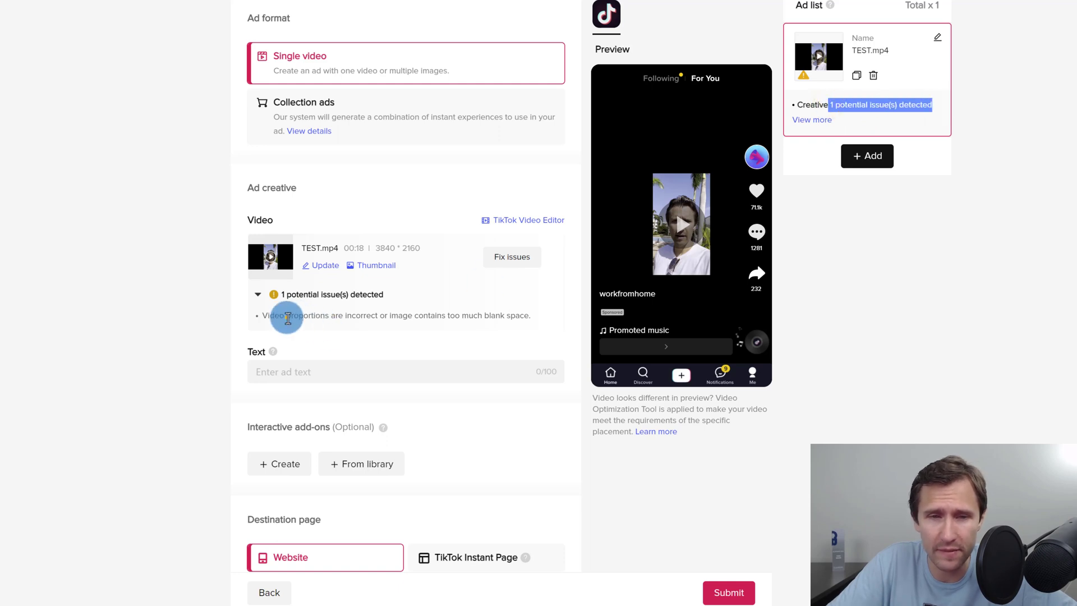
pyautogui.moveTo(287, 316); pyautogui.dragTo(490, 327)
pyautogui.click(396, 315)
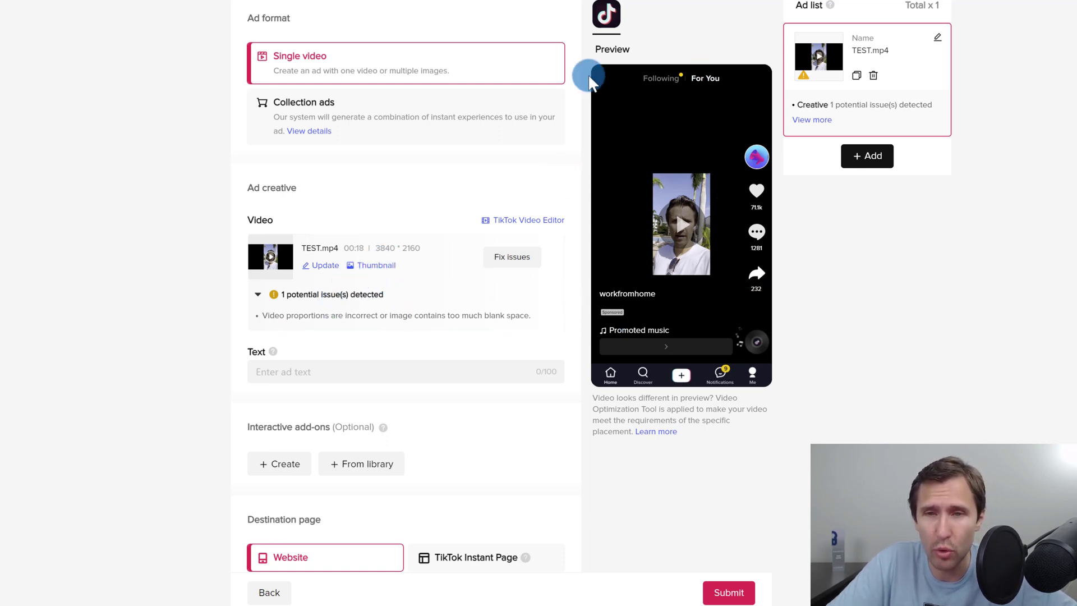
# Set the ad text to "Learn How to Make Money Online Right Now"
pyautogui.click(277, 373)
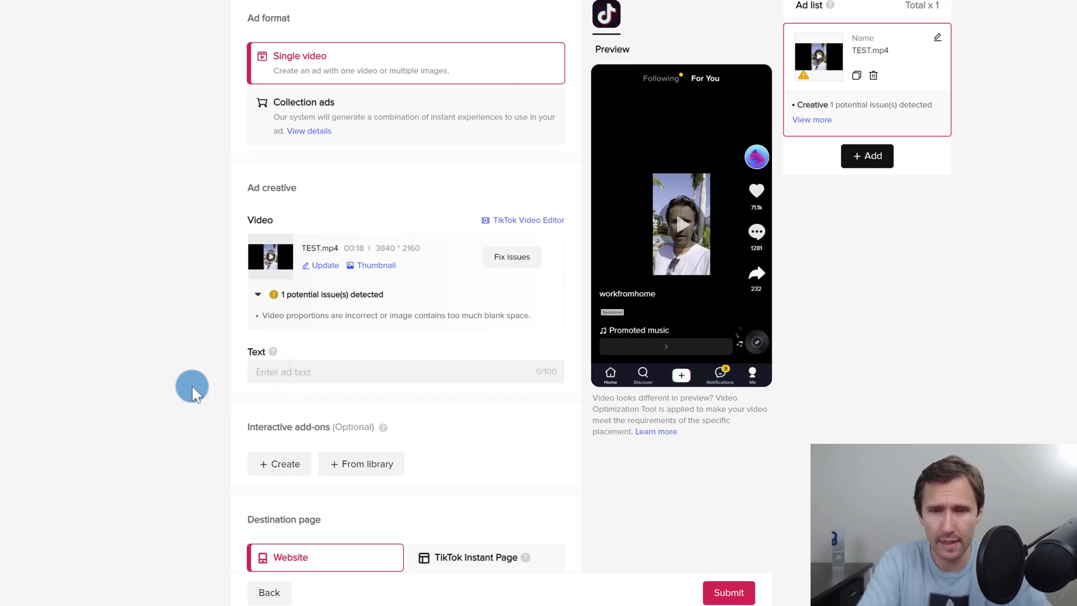
pyautogui.write('IEARN h')
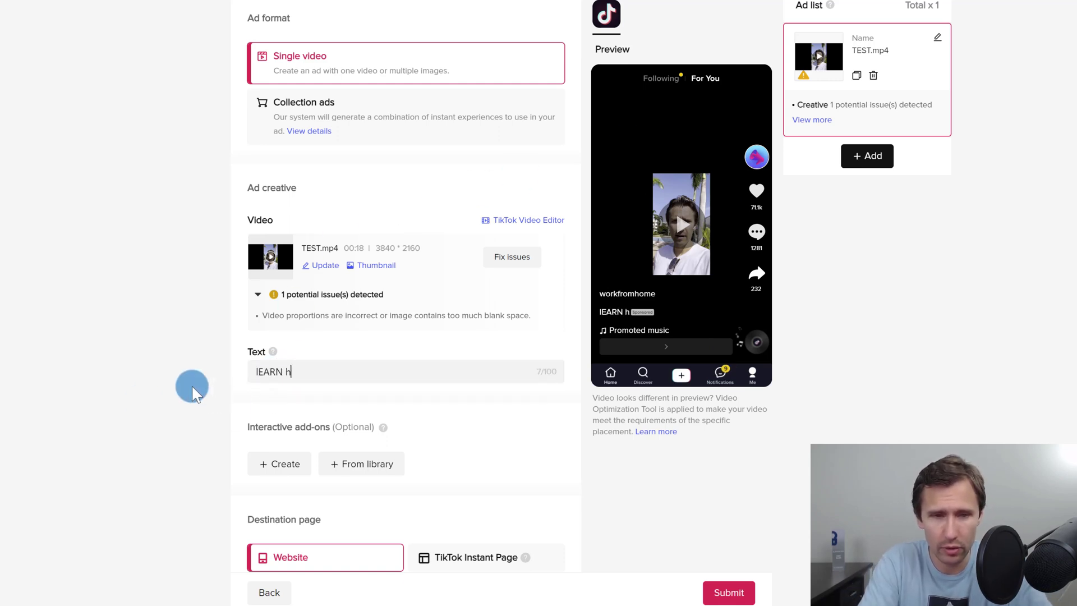
pyautogui.press('BackSpace')
pyautogui.press('BackSpace')
pyautogui.press('BackSpace')
pyautogui.press('BackSpace')
pyautogui.write('L')
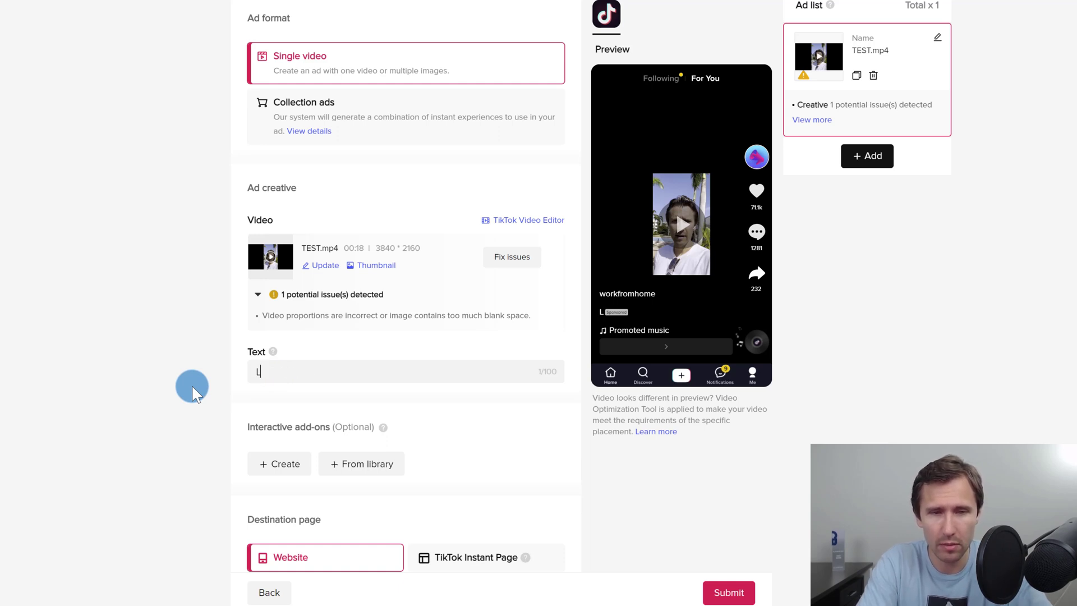
pyautogui.write('earn How to Make Money Online Right Now')
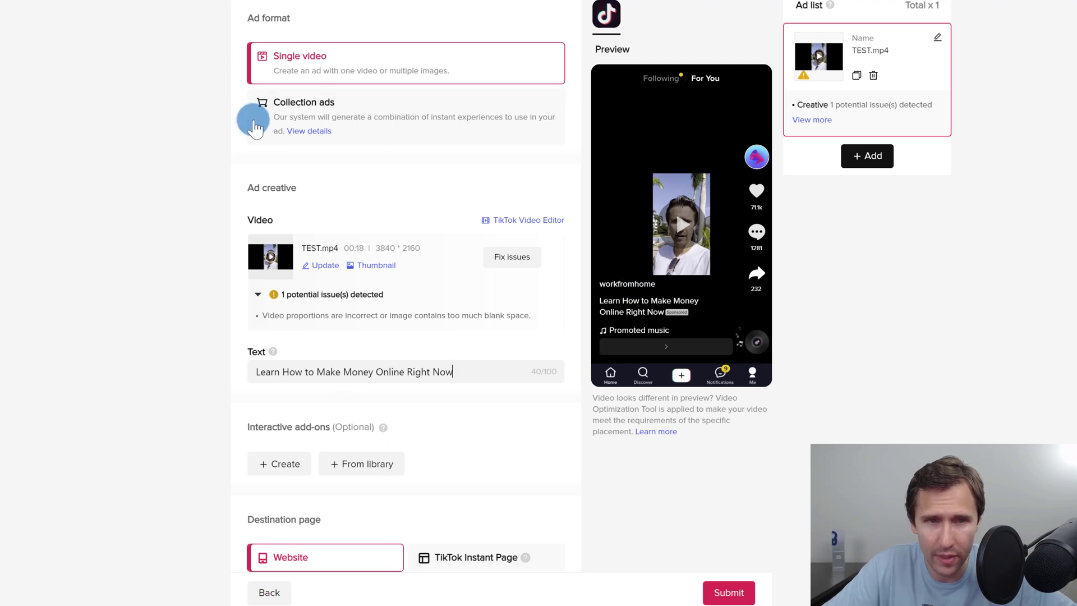
# Start creating an interactive add-on, browse the Sticker and Card types, and open the Display Card editor
pyautogui.scroll(5, 281, 124)
pyautogui.scroll(-4, 185, 331)
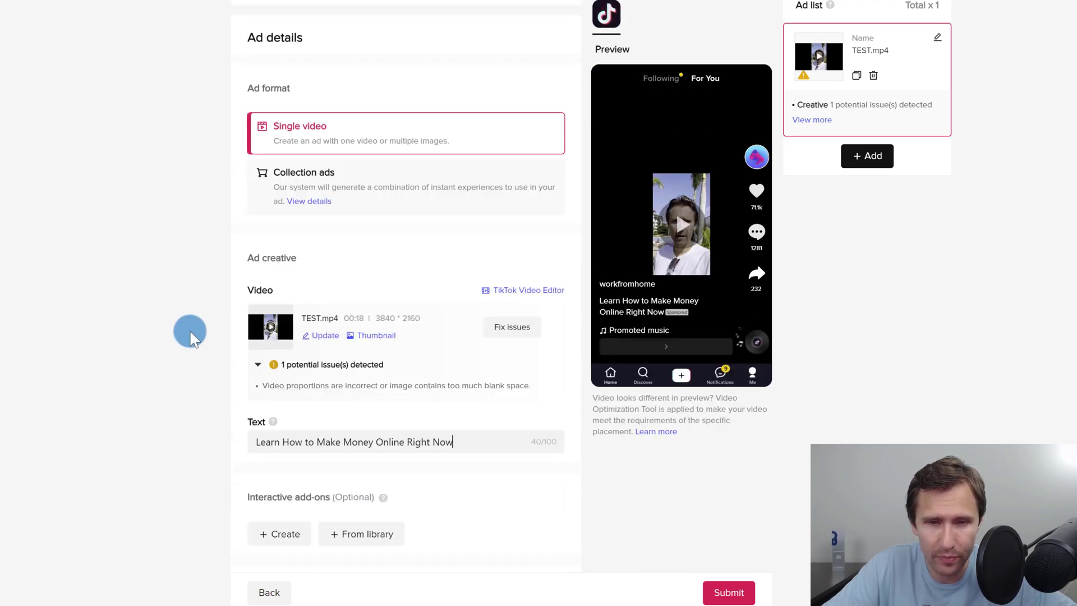
pyautogui.scroll(-2, 190, 331)
pyautogui.scroll(-2, 161, 348)
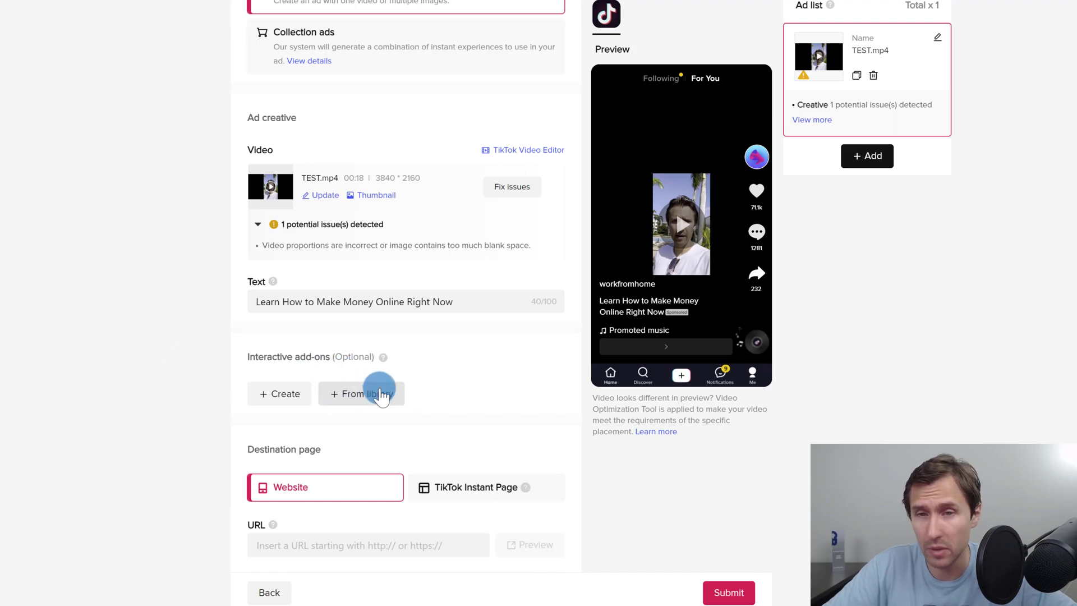
pyautogui.scroll(-2, 387, 393)
pyautogui.click(283, 323)
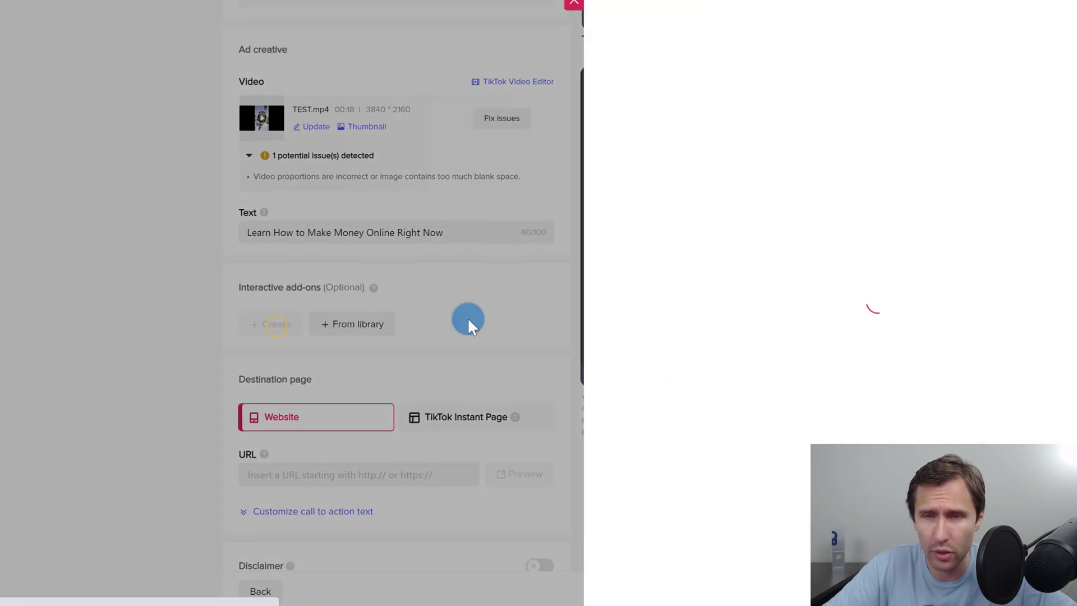
pyautogui.click(492, 101)
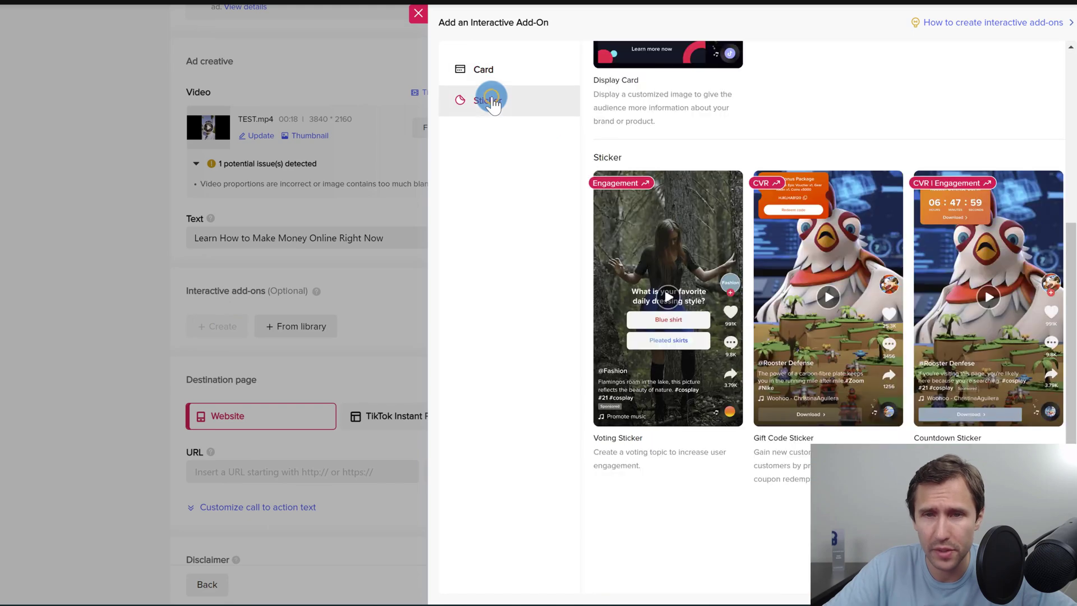
pyautogui.click(479, 66)
pyautogui.click(659, 359)
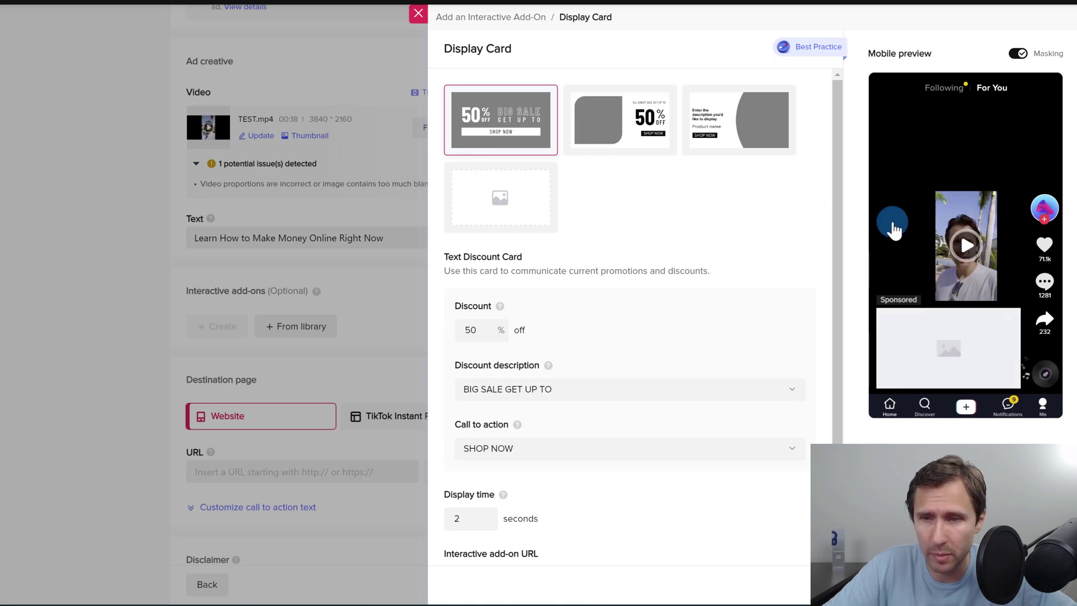
# Preview the Image Discount Card and Selling Point Card templates, and close the add-on editor without saving
pyautogui.click(638, 126)
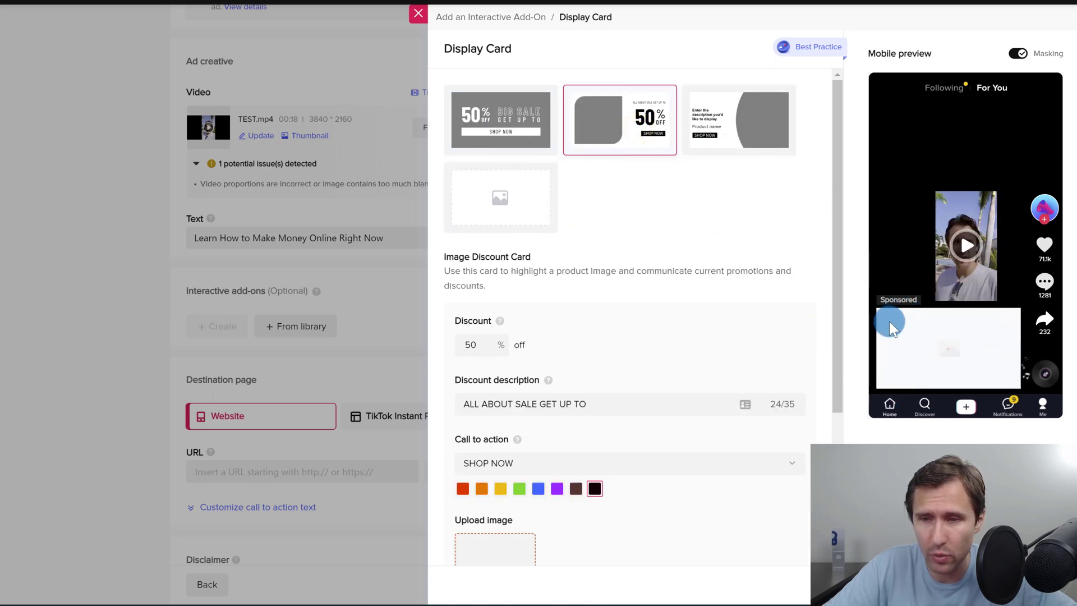
pyautogui.click(702, 115)
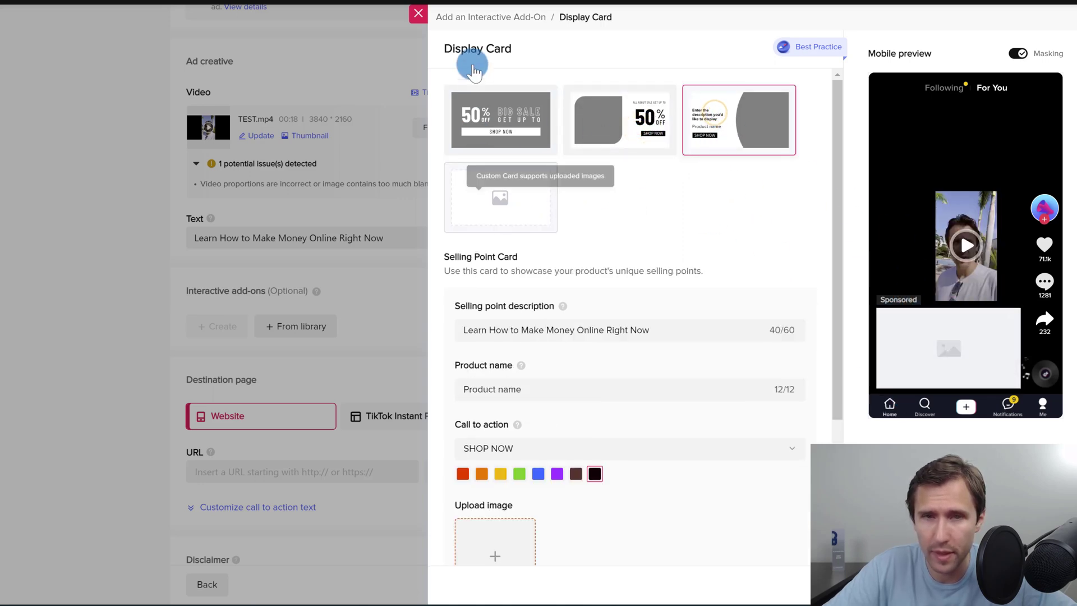
pyautogui.click(418, 13)
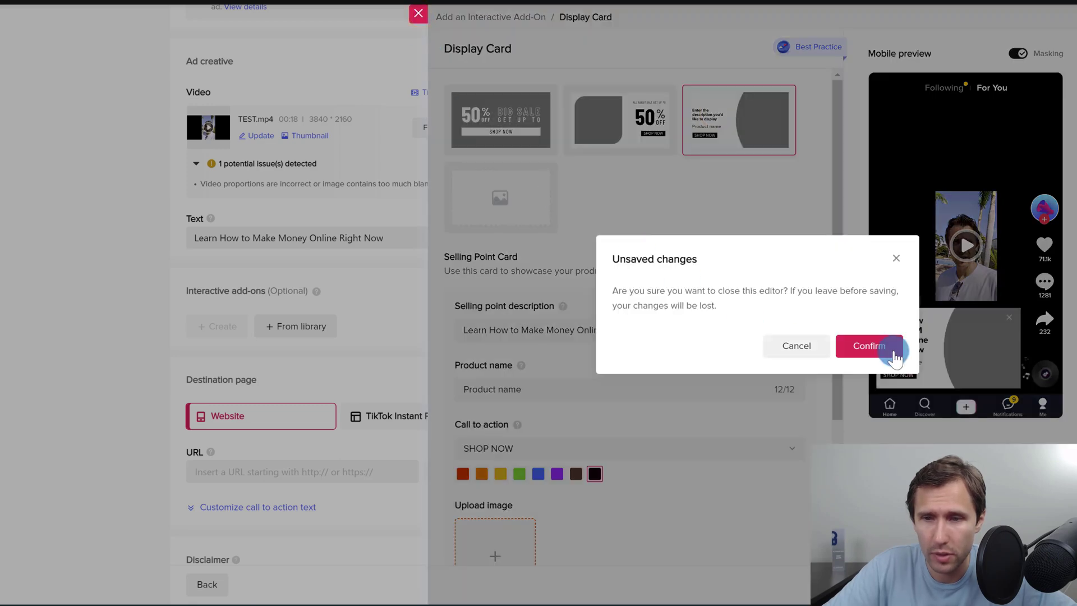
pyautogui.click(868, 353)
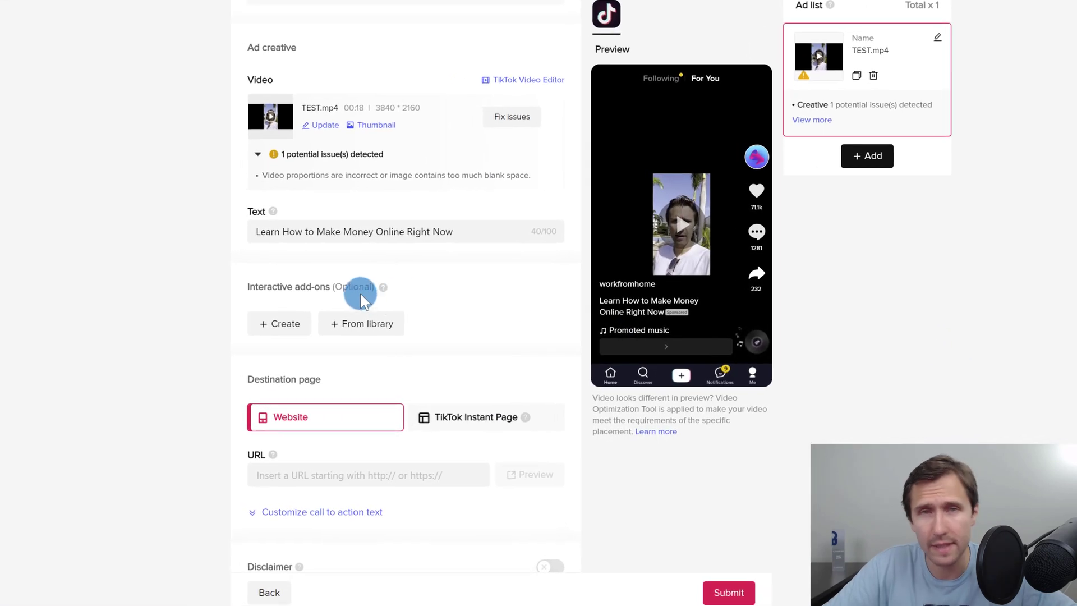
# Enter the advertiser's website address as the URL of the ad's Website destination page
pyautogui.scroll(-3, 190, 364)
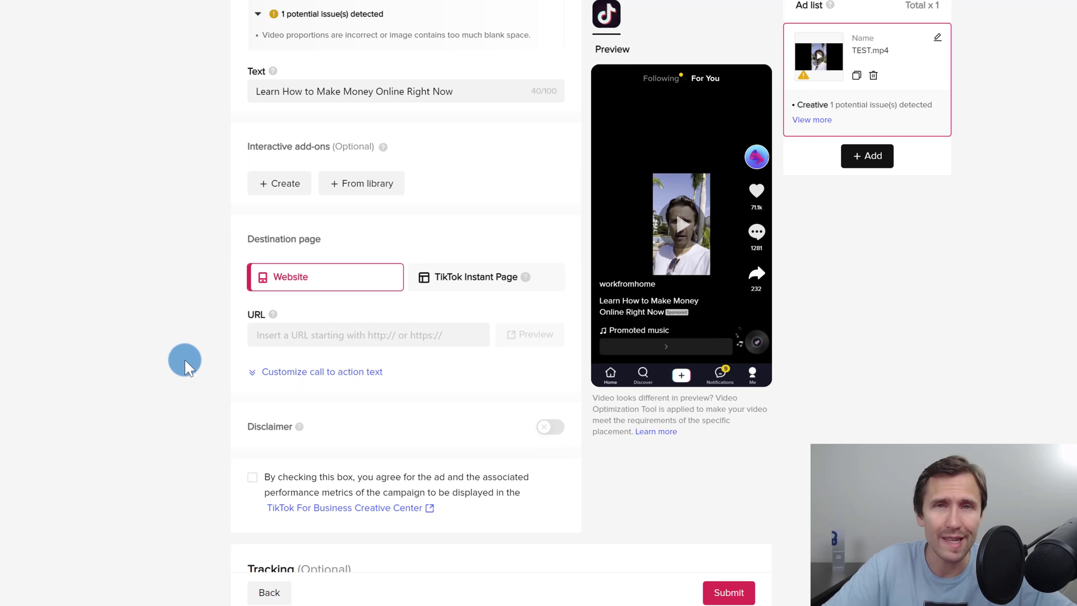
pyautogui.scroll(-2, 184, 354)
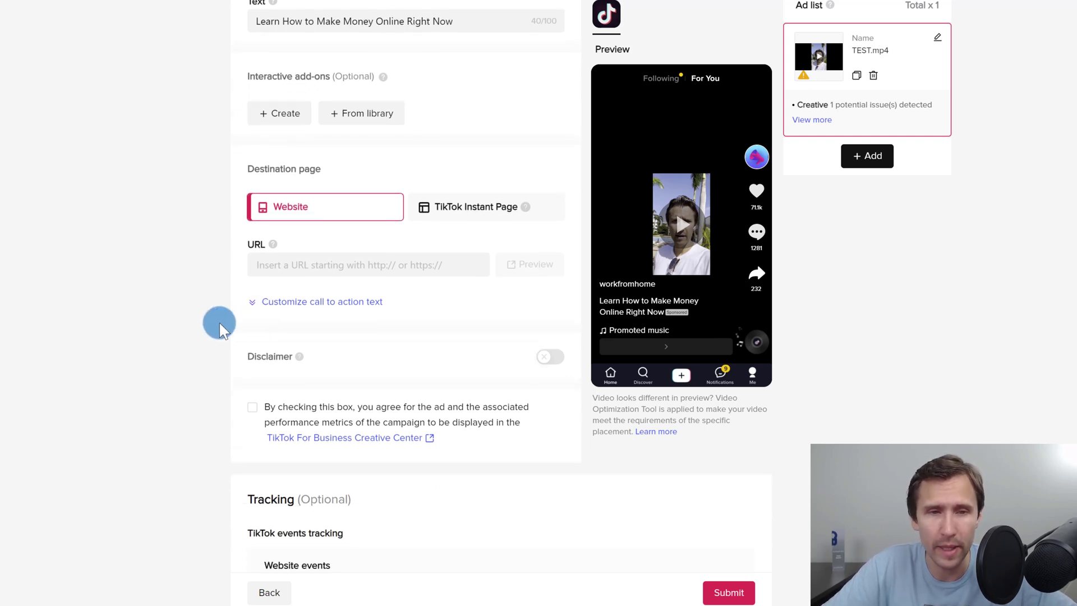
pyautogui.scroll(2, 219, 320)
pyautogui.click(358, 325)
pyautogui.write('https://www.ivanmana.com')
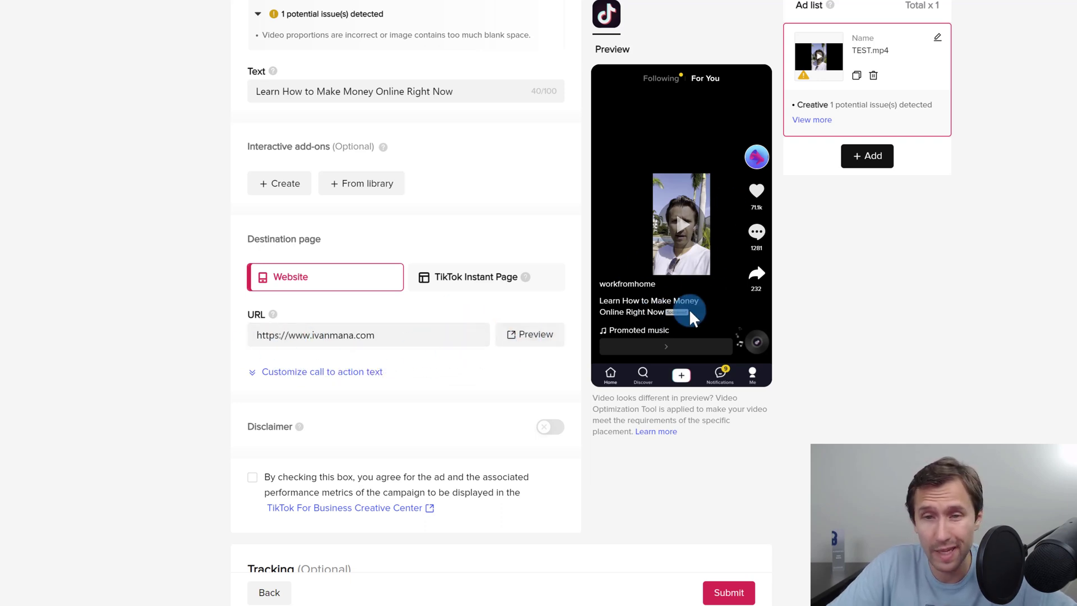
# Customize the ad's call to action by switching it to Standard with the Download text
pyautogui.click(338, 373)
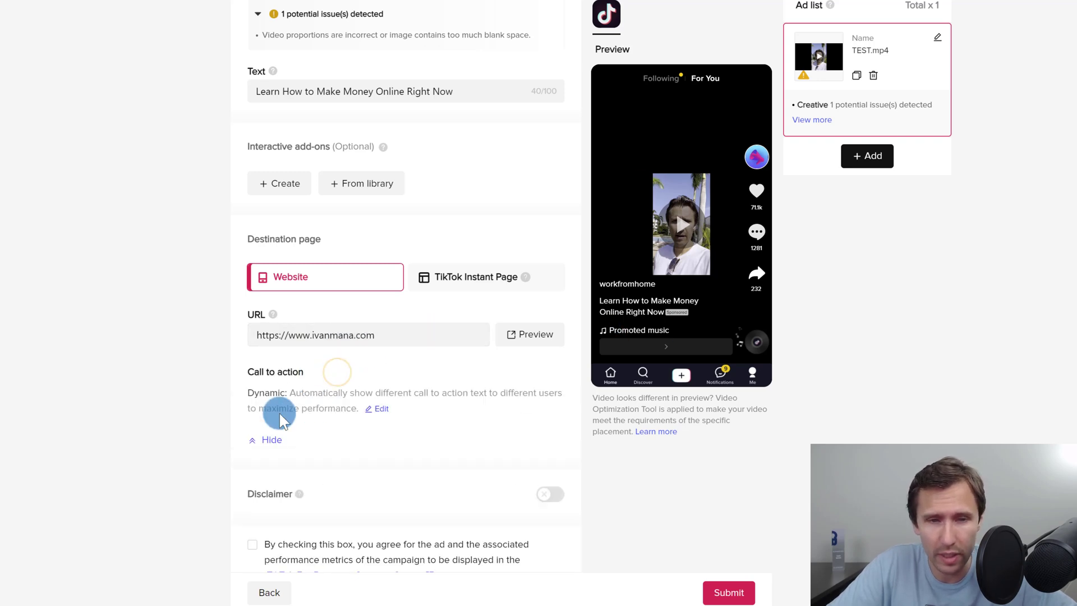
pyautogui.click(376, 413)
pyautogui.click(283, 461)
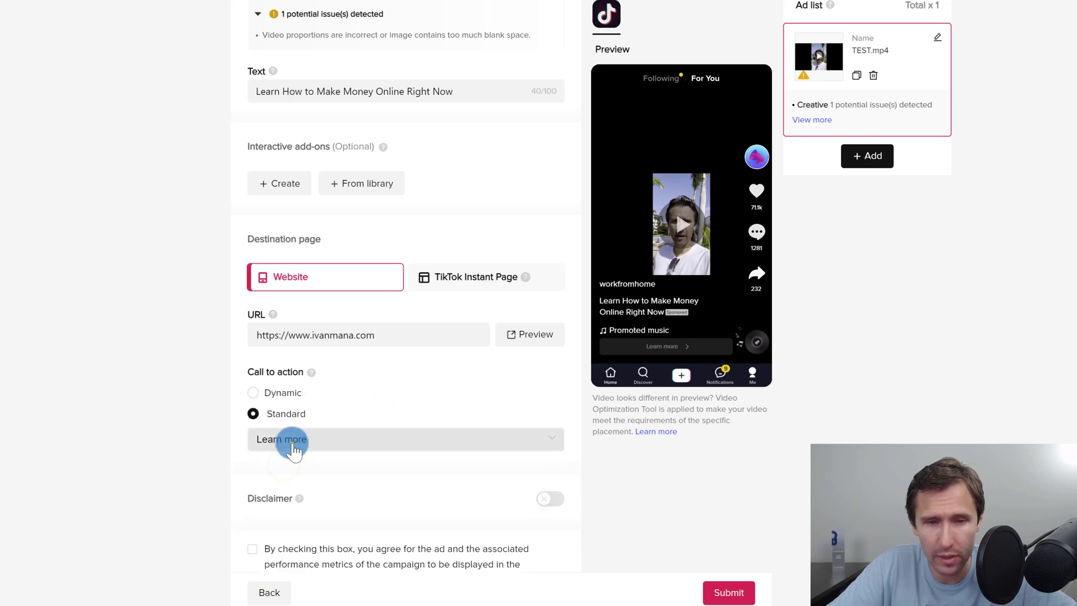
pyautogui.click(293, 443)
pyautogui.click(285, 489)
pyautogui.click(130, 396)
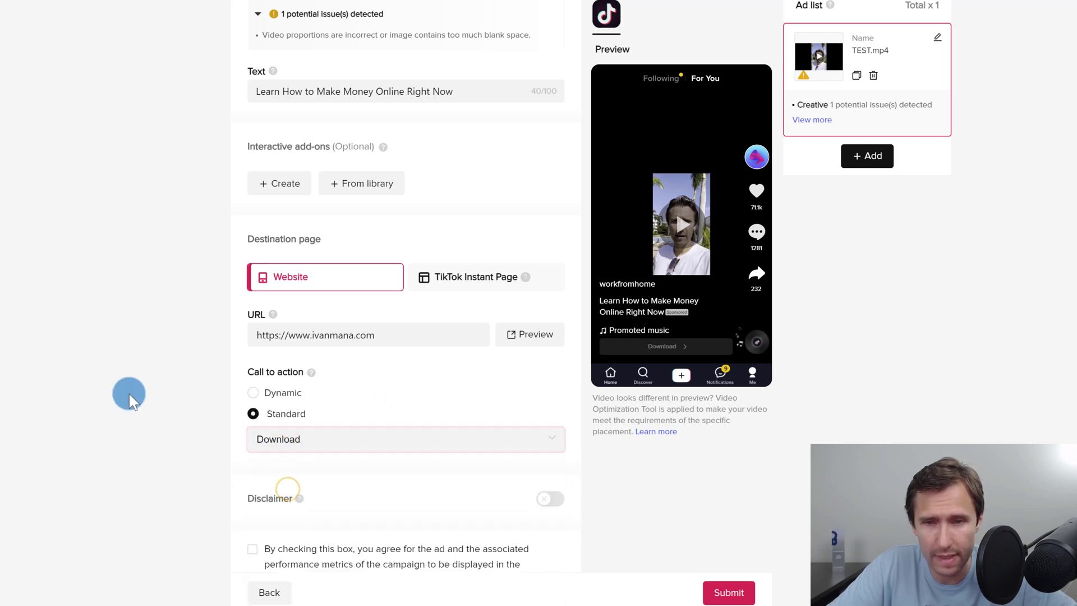
# Browse the standard call to action texts and choose the recommended Learn more option
pyautogui.scroll(-1, 129, 396)
pyautogui.click(337, 371)
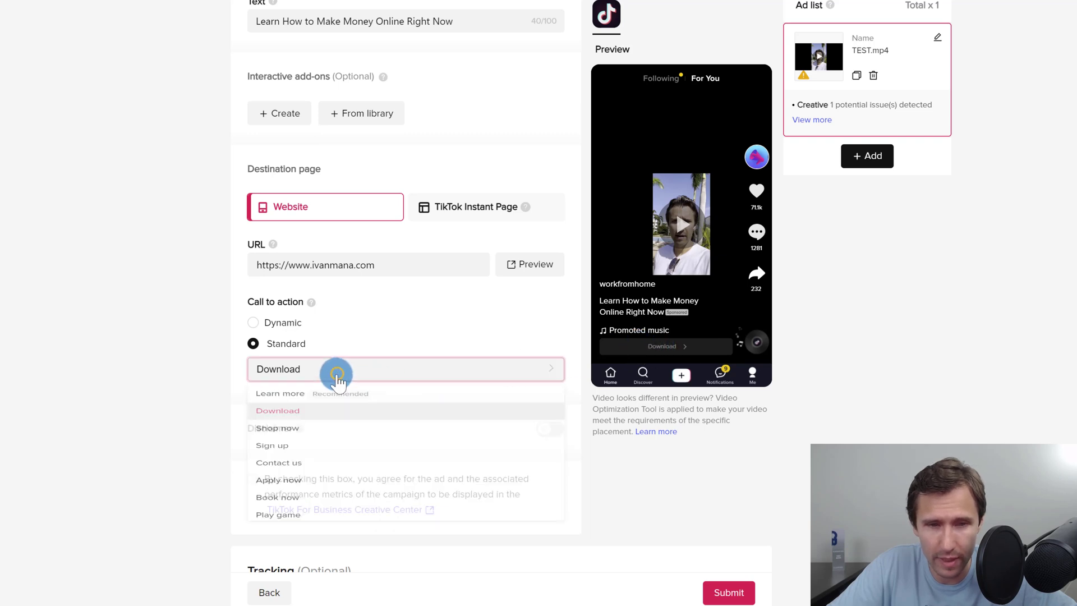
pyautogui.scroll(-1, 326, 502)
pyautogui.scroll(-4, 324, 502)
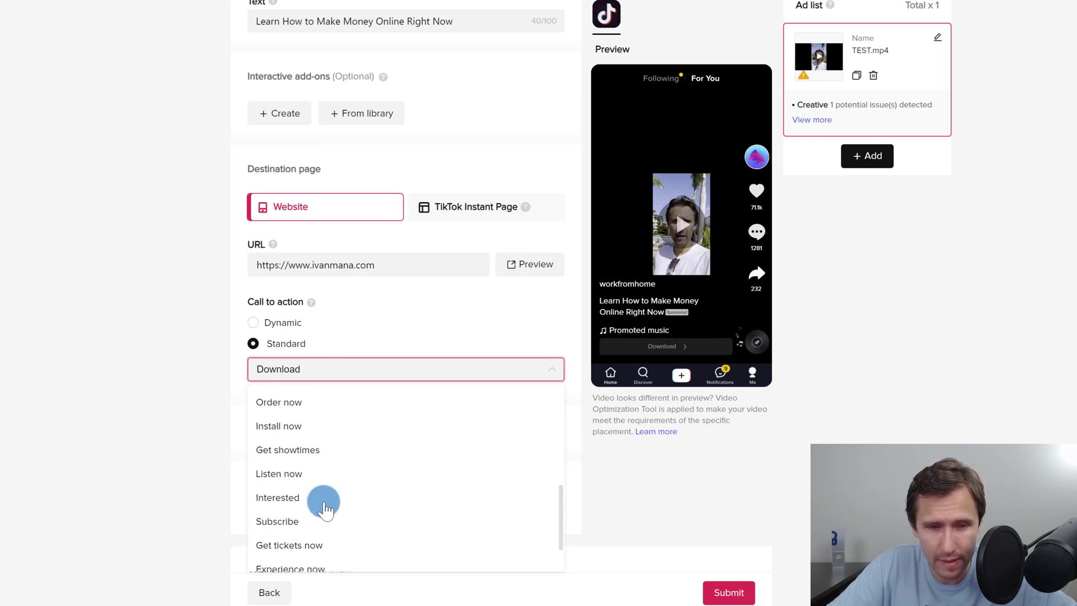
pyautogui.scroll(-1, 337, 487)
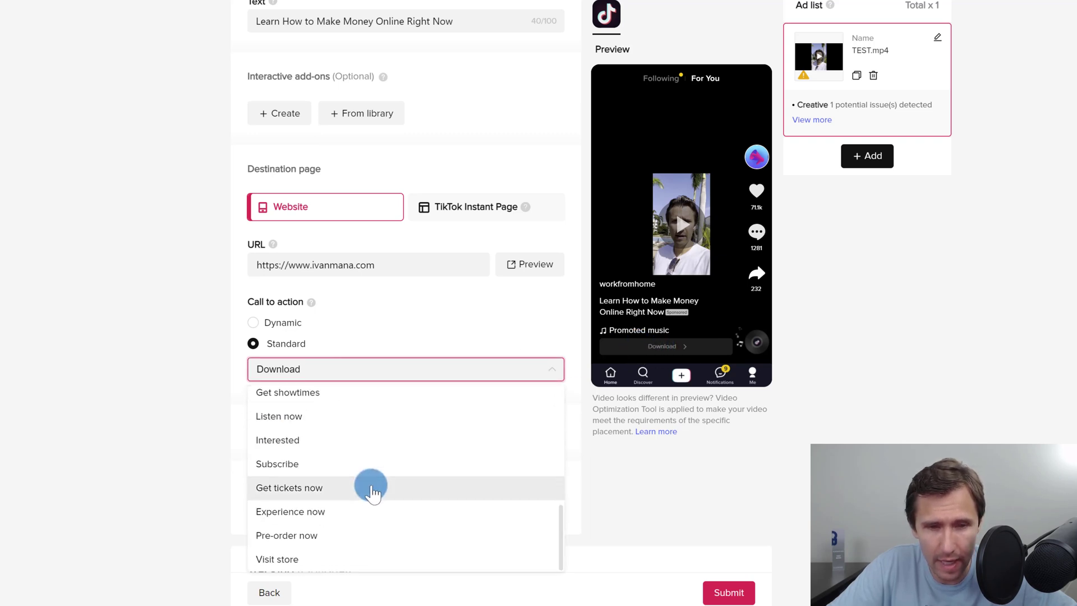
pyautogui.scroll(-1, 316, 471)
pyautogui.scroll(4, 336, 457)
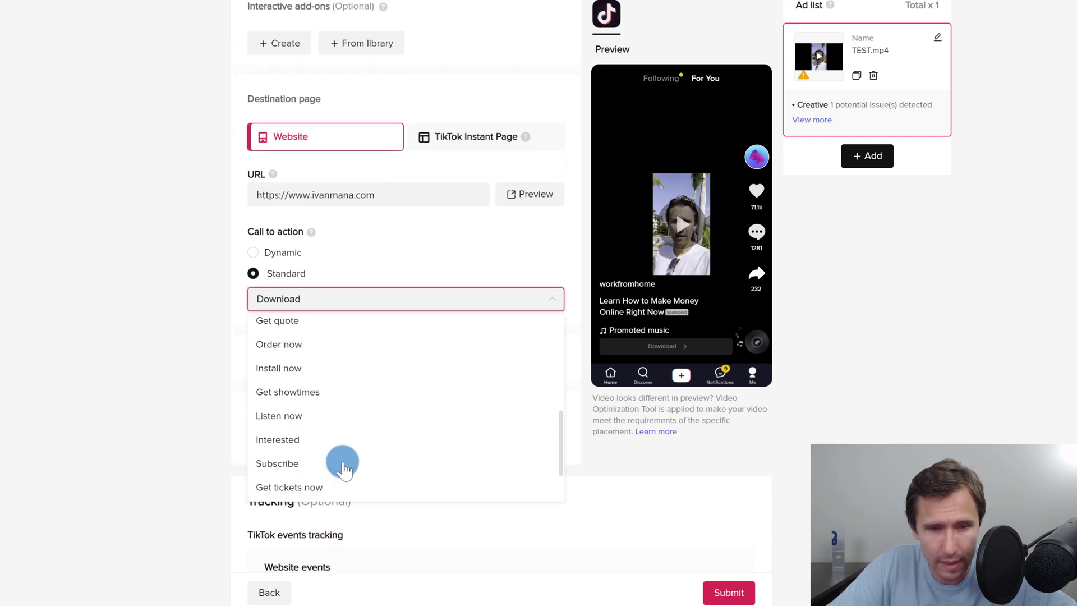
pyautogui.scroll(2, 323, 415)
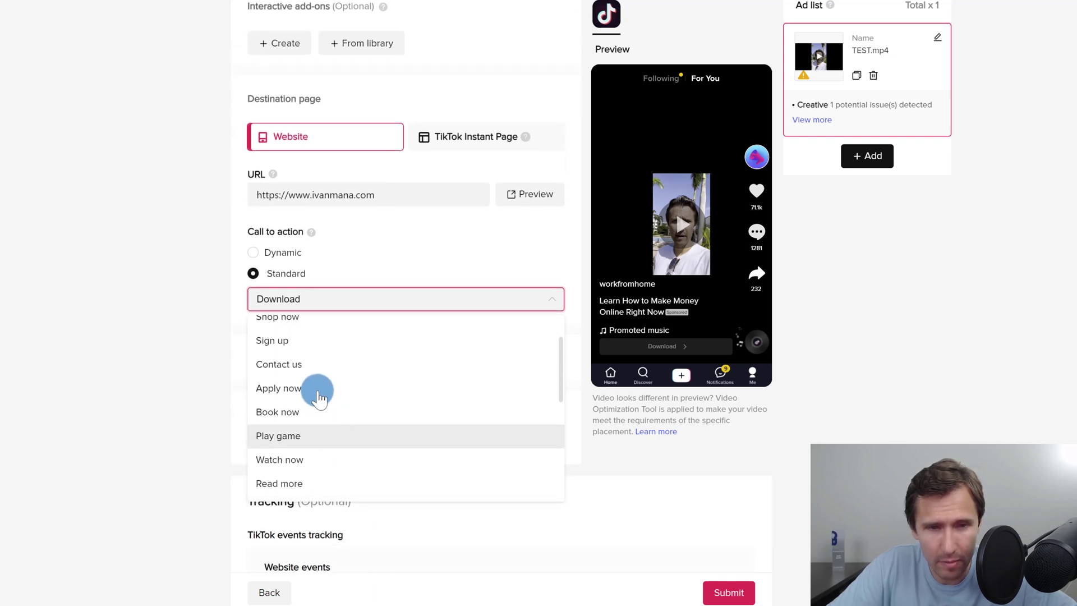
pyautogui.scroll(2, 317, 392)
pyautogui.scroll(1, 318, 391)
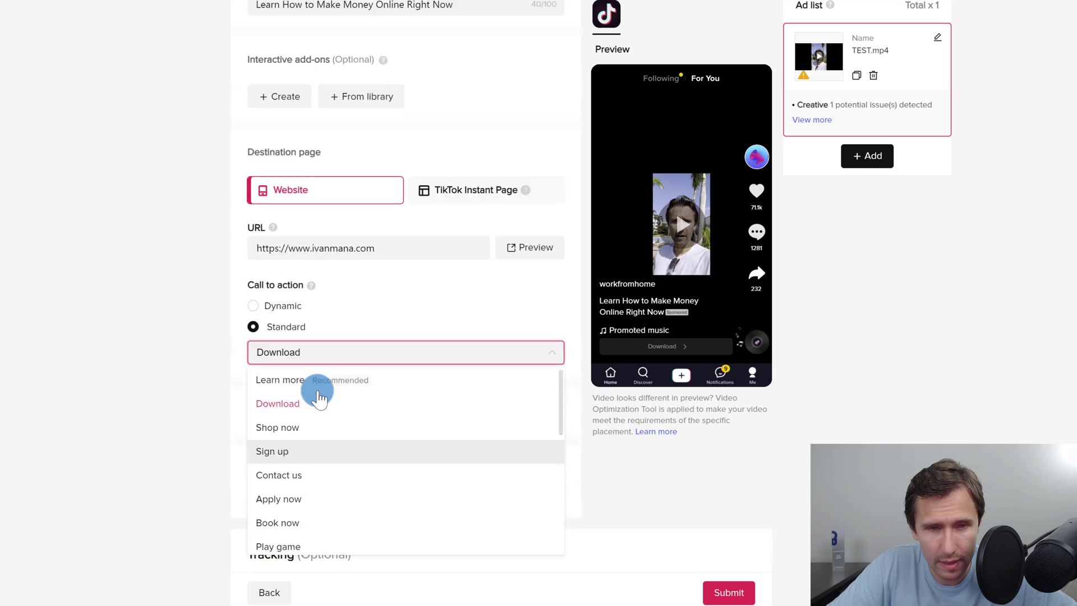
pyautogui.click(297, 395)
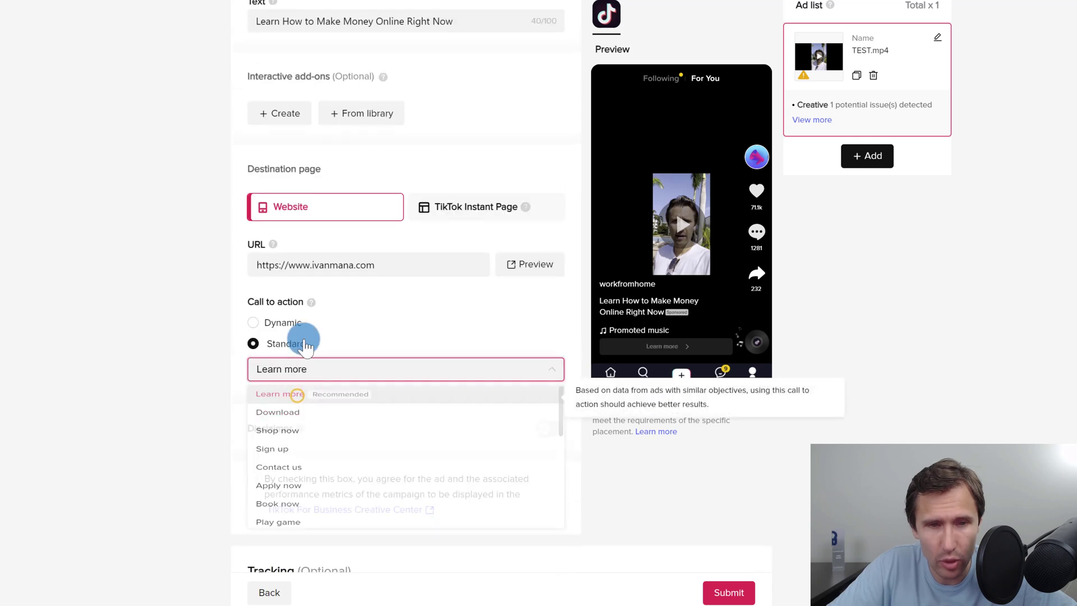
# Set the call to action to Dynamic and agree to display the ad and its metrics in the TikTok For Business Creative Center
pyautogui.click(276, 323)
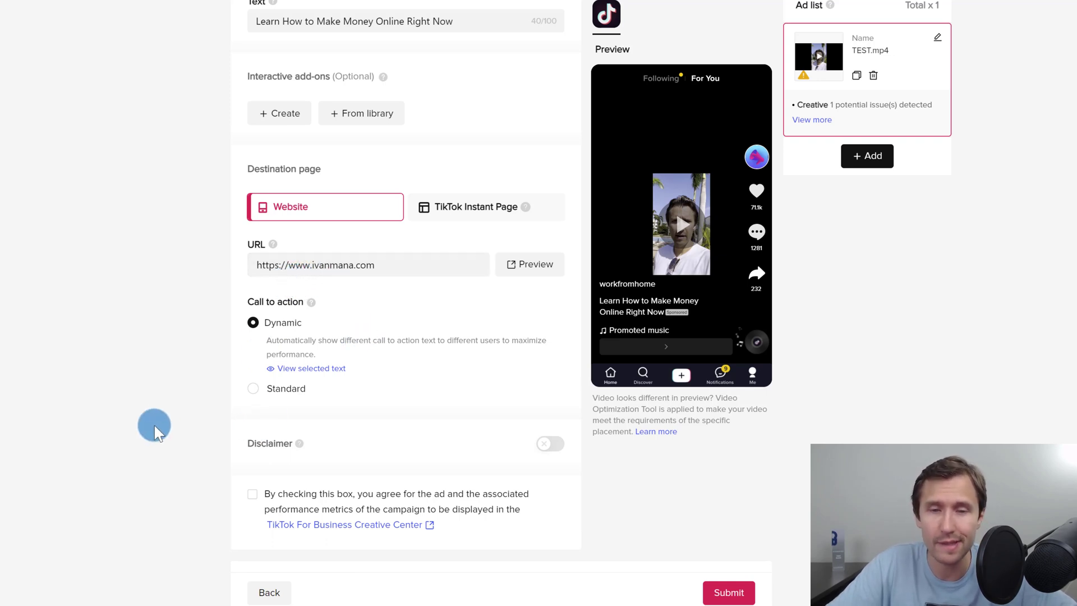
pyautogui.scroll(-1, 403, 437)
pyautogui.click(551, 373)
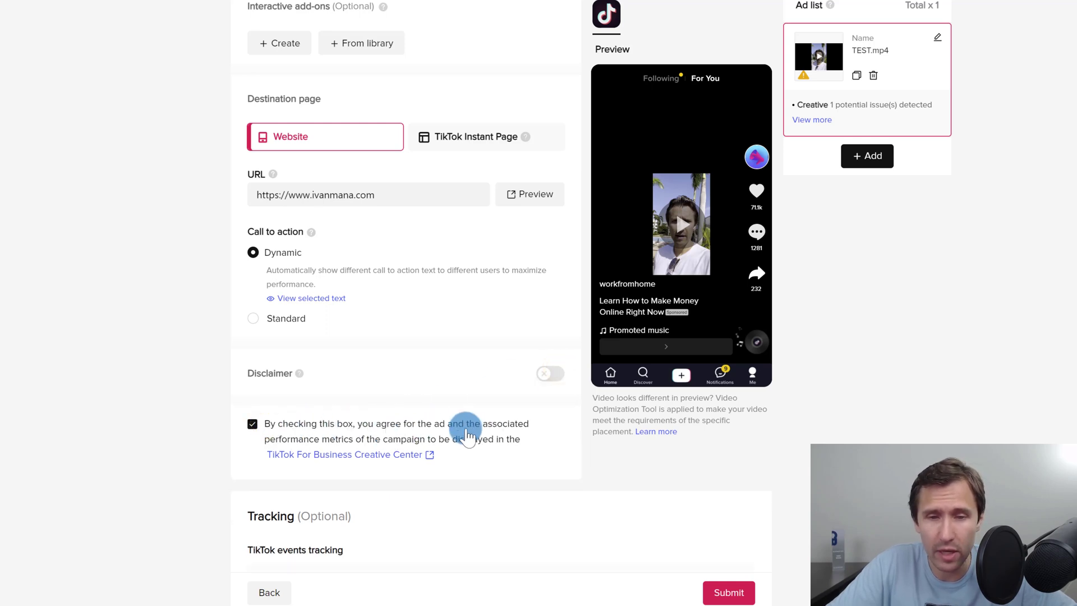
# Submit the ad with all the optional tracking settings left empty, and confirm the submission despite the detected issues
pyautogui.scroll(-3, 406, 421)
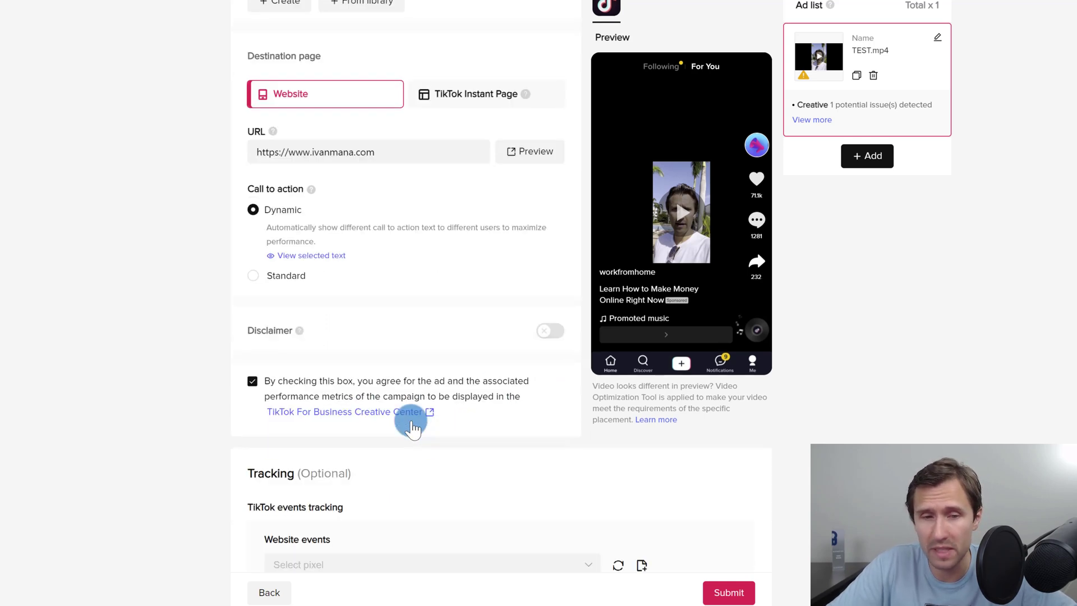
pyautogui.scroll(-5, 351, 440)
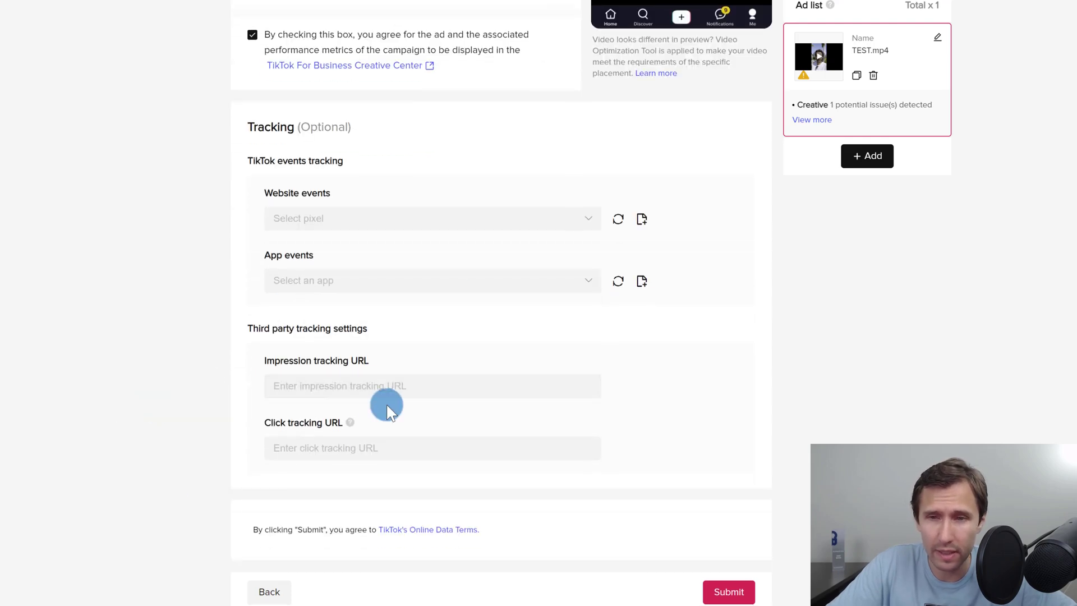
pyautogui.click(719, 595)
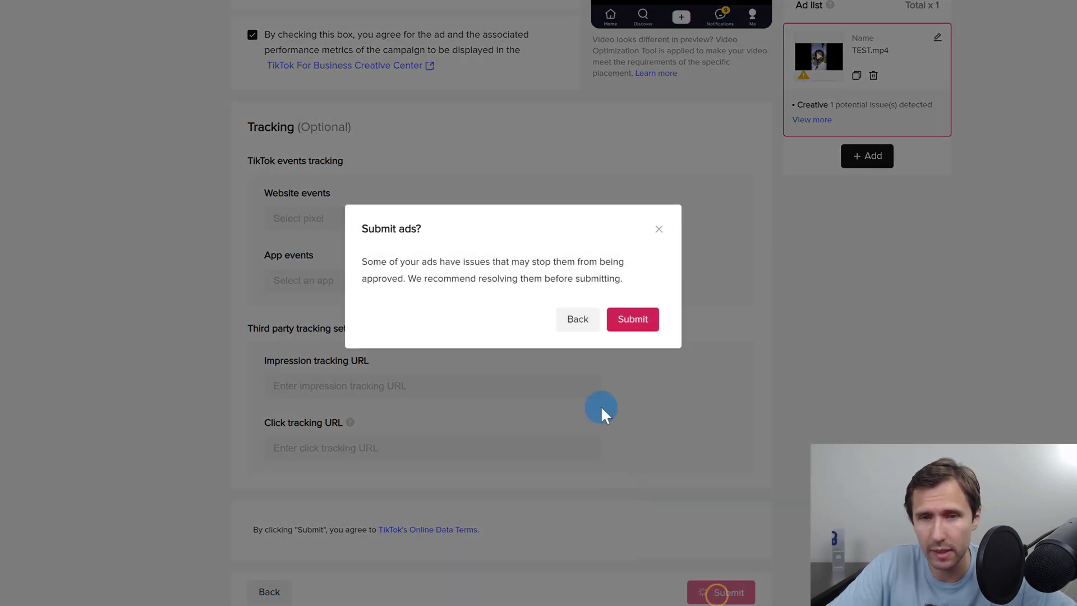
pyautogui.click(621, 324)
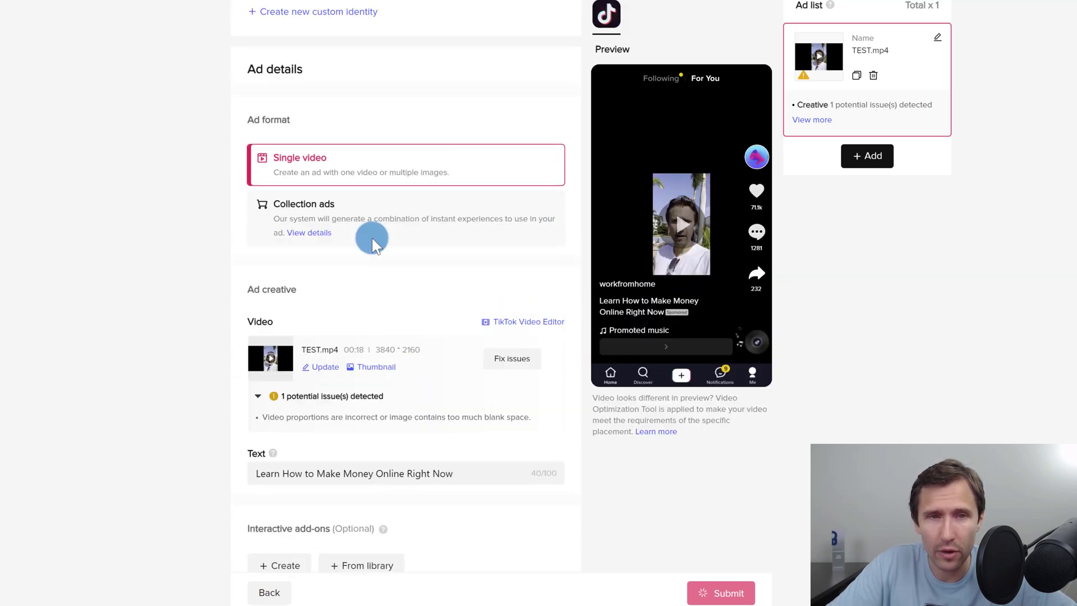
pyautogui.scroll(-4, 240, 326)
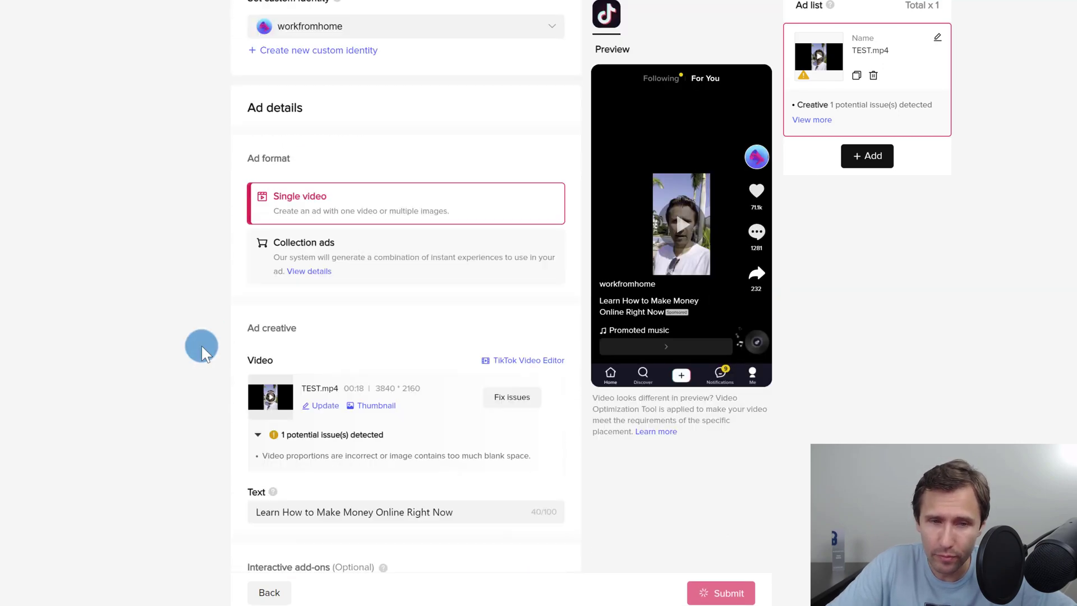
pyautogui.scroll(4, 196, 344)
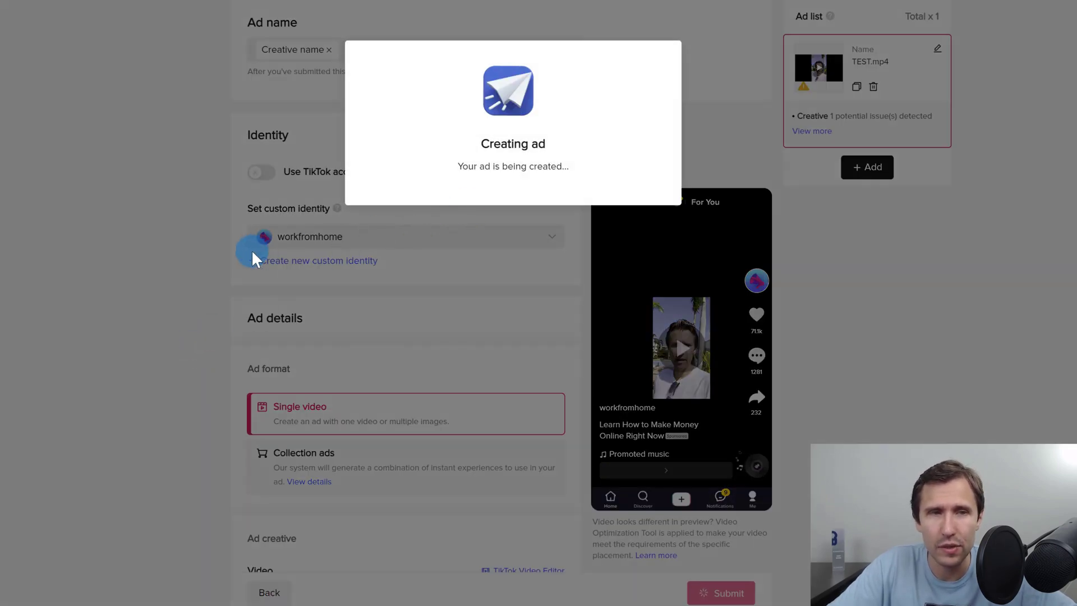
pyautogui.click(518, 242)
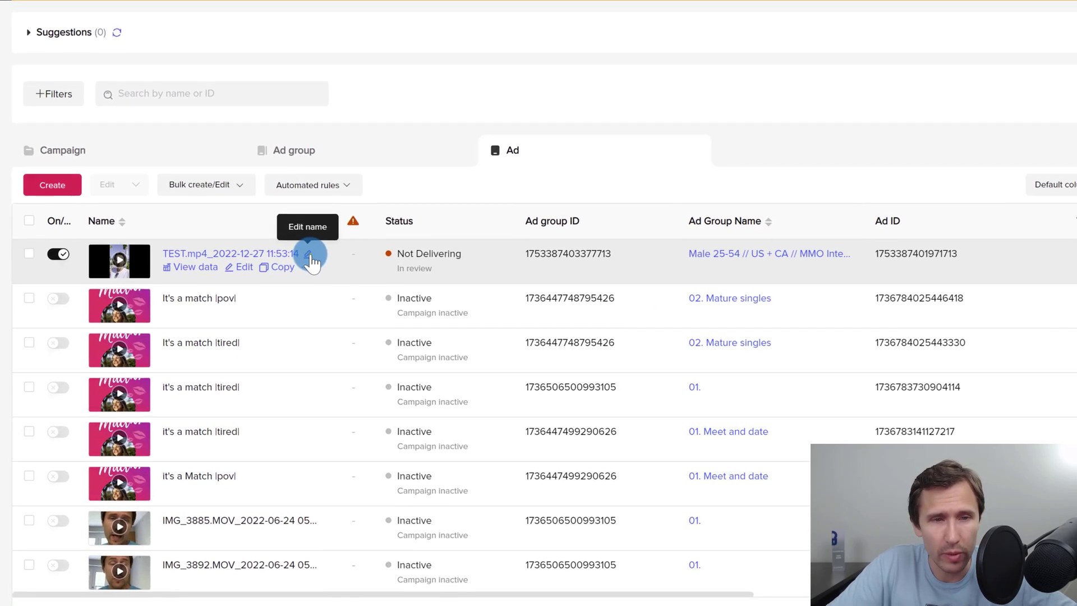
# Rename the newly created ad as "Mentor Video", and view the ad group and campaign lists
pyautogui.click(309, 256)
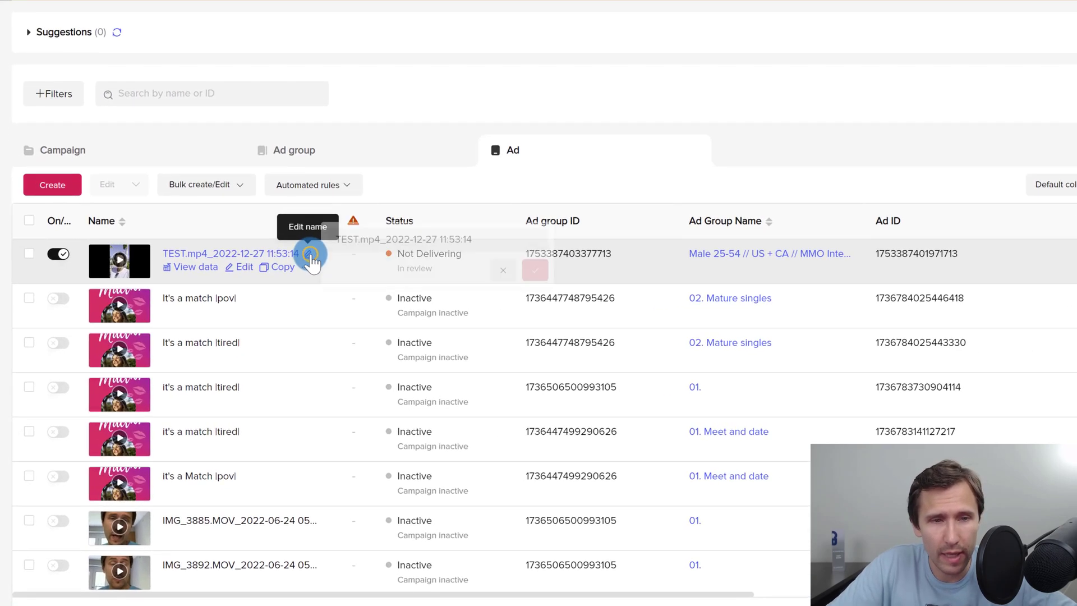
pyautogui.tripleClick(460, 232)
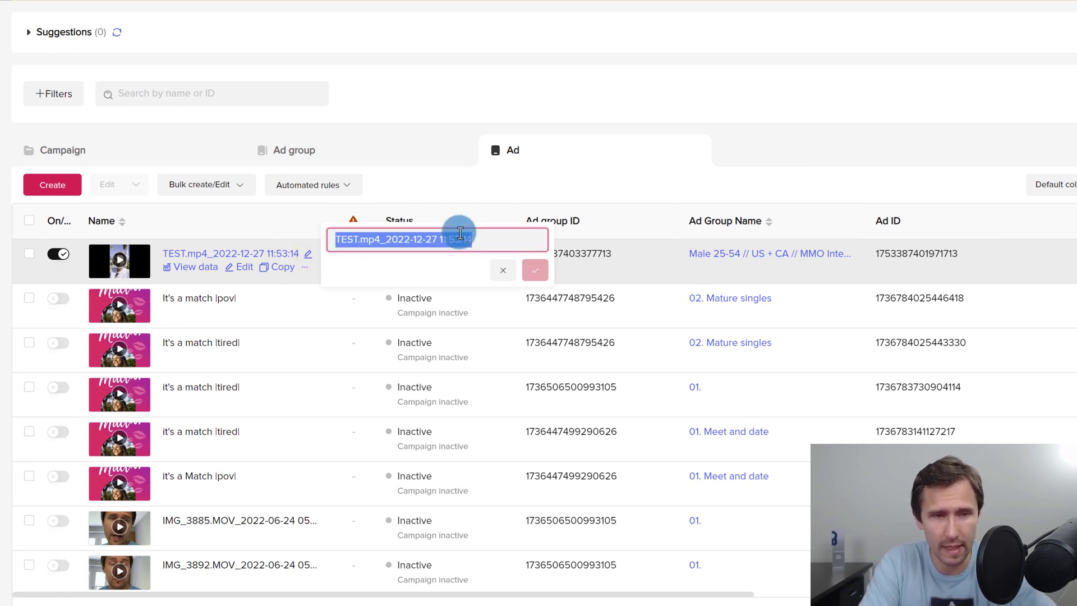
pyautogui.write('Mentor Video')
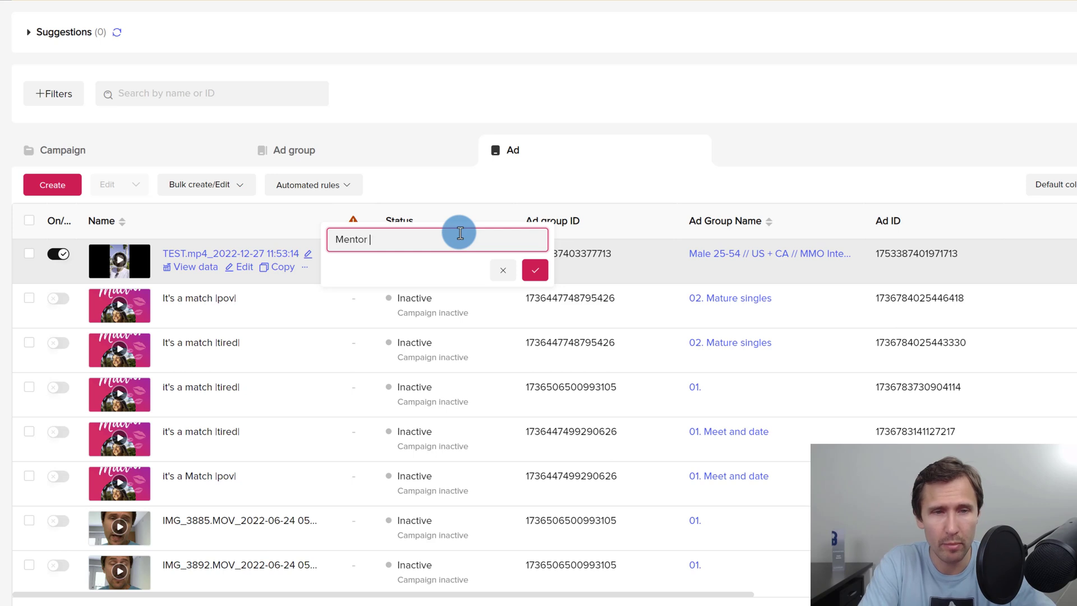
pyautogui.click(534, 270)
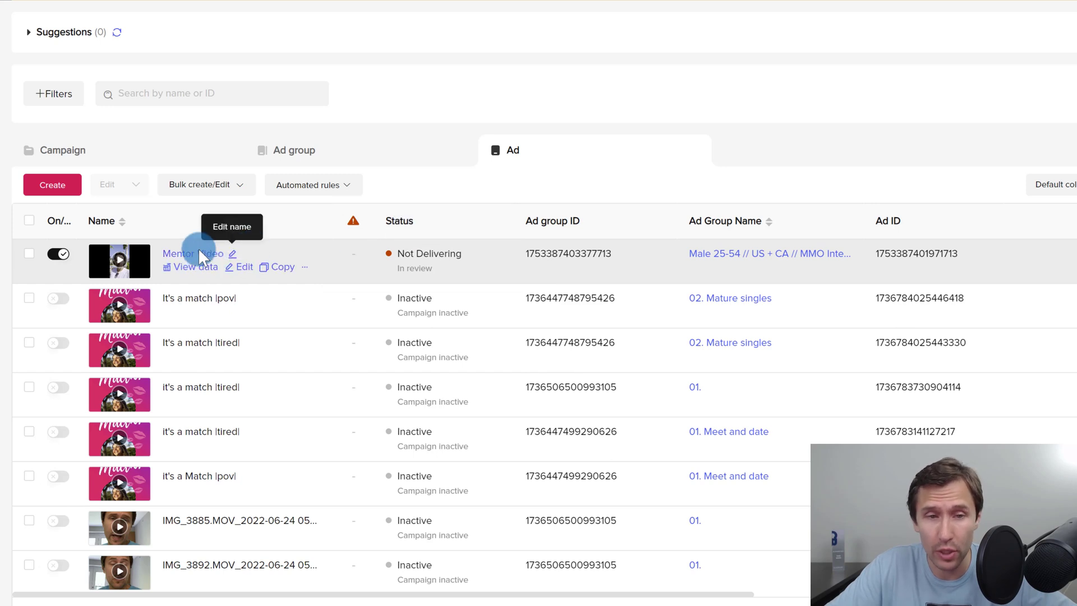
pyautogui.click(368, 157)
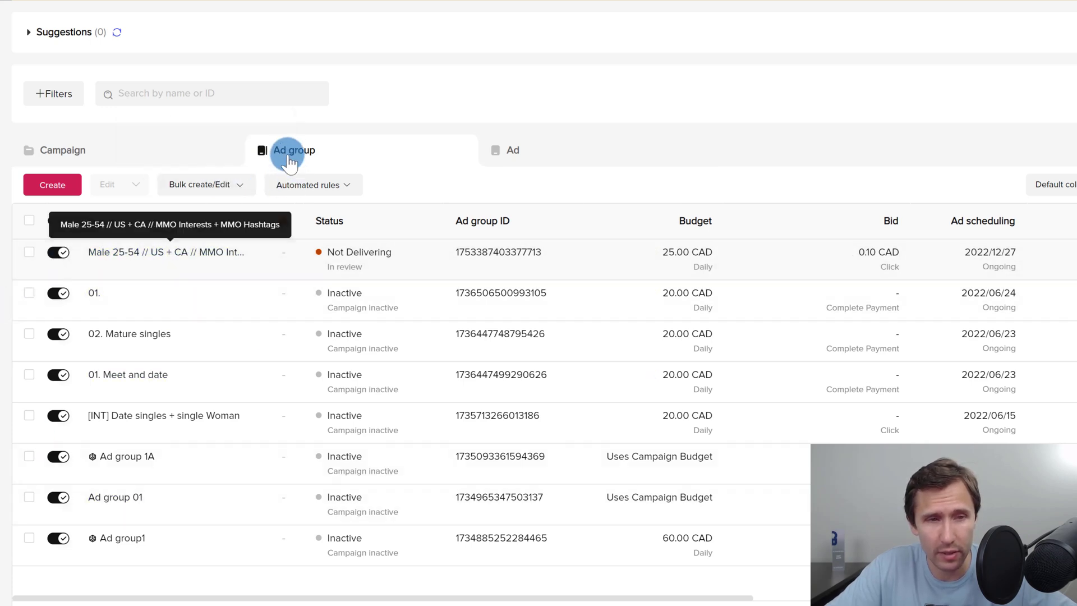
pyautogui.click(186, 154)
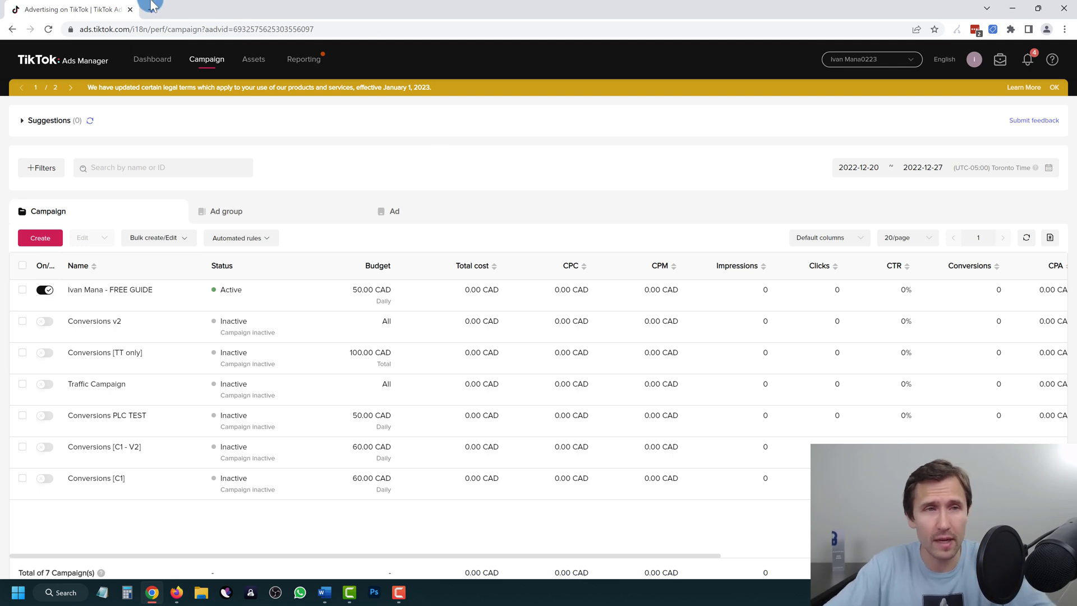
# Open the advertiser's YouTube channel in a new browser tab and show its Videos page
pyautogui.hotkey('ctrl', 't')
pyautogui.write('tu')
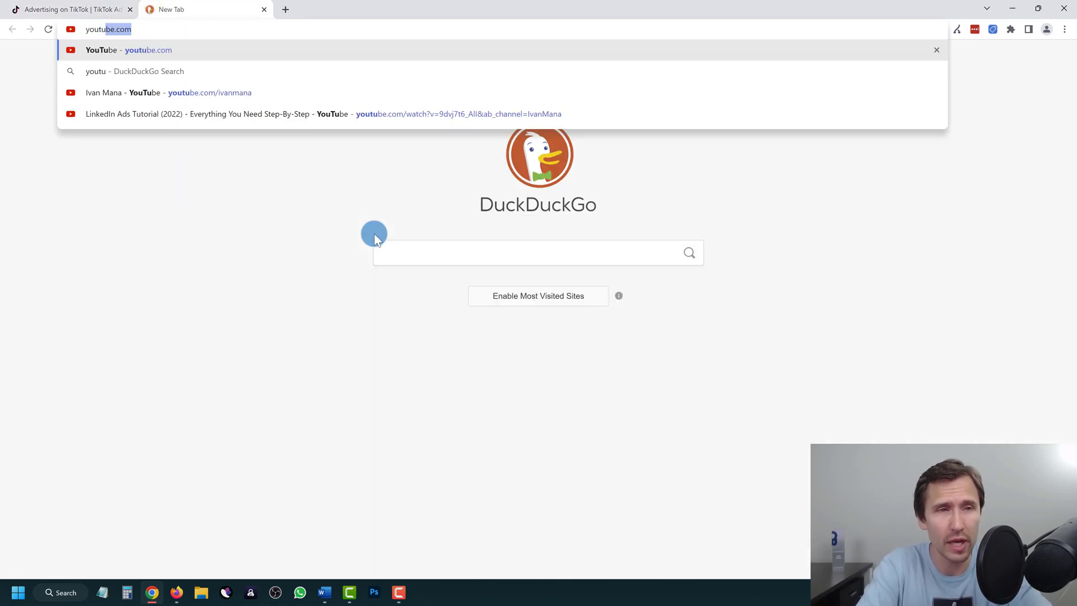
pyautogui.write('be.com/ivanmana')
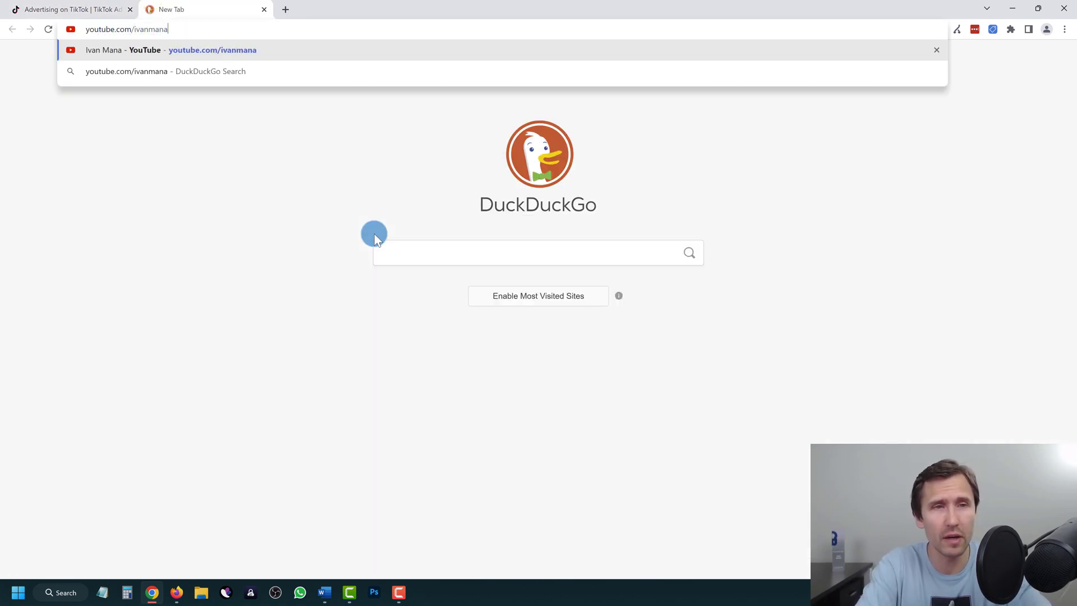
pyautogui.press('Return')
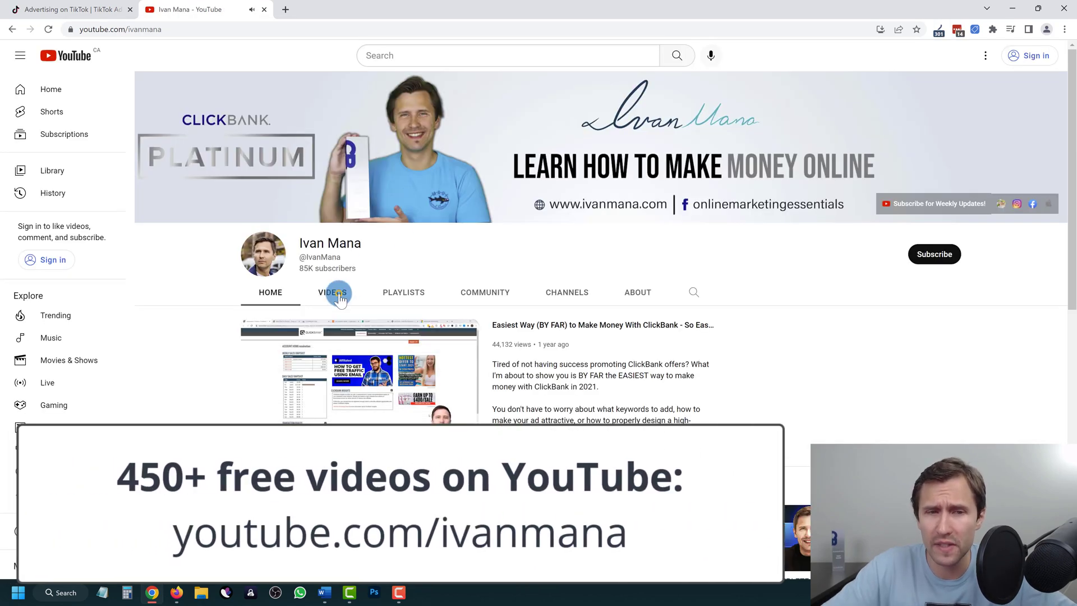
pyautogui.click(334, 292)
# Look through the channel's recently uploaded advertising and affiliate marketing tutorials
pyautogui.scroll(-3, 548, 335)
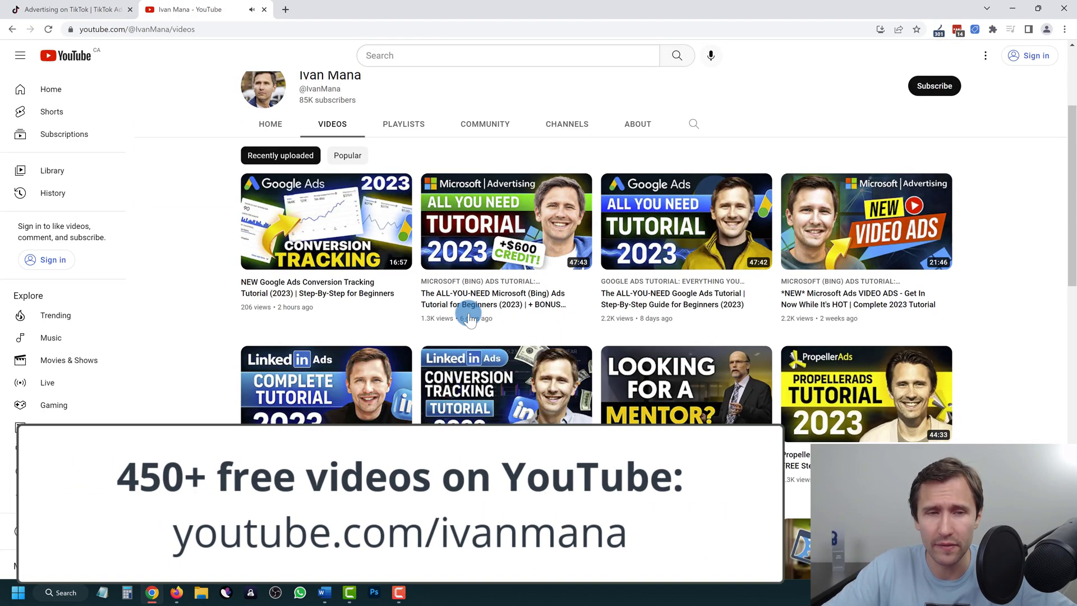
pyautogui.scroll(-6, 494, 314)
pyautogui.scroll(-3, 494, 308)
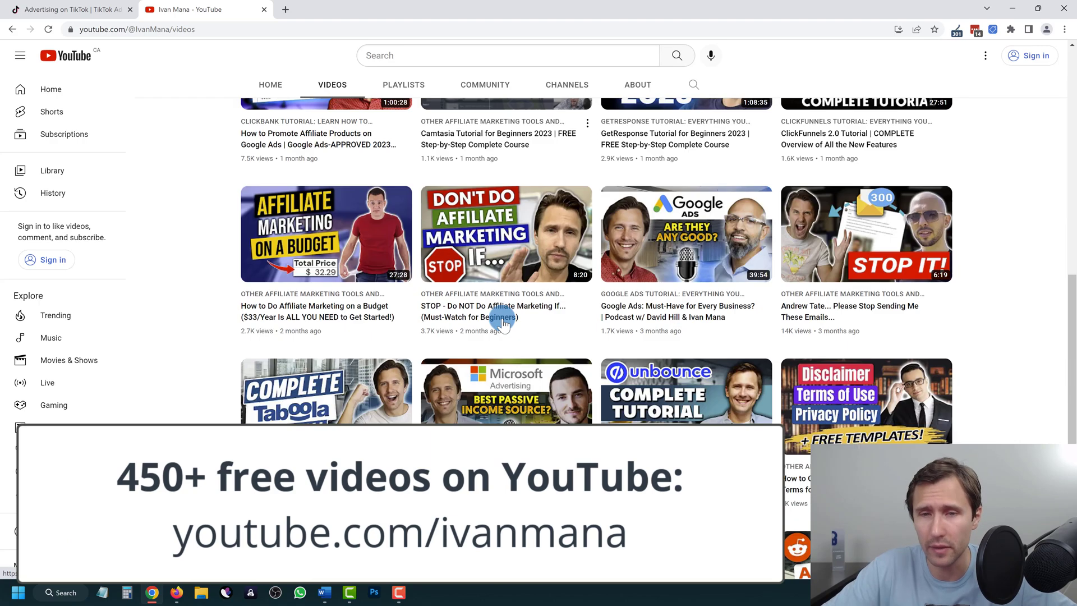
pyautogui.scroll(-1, 488, 362)
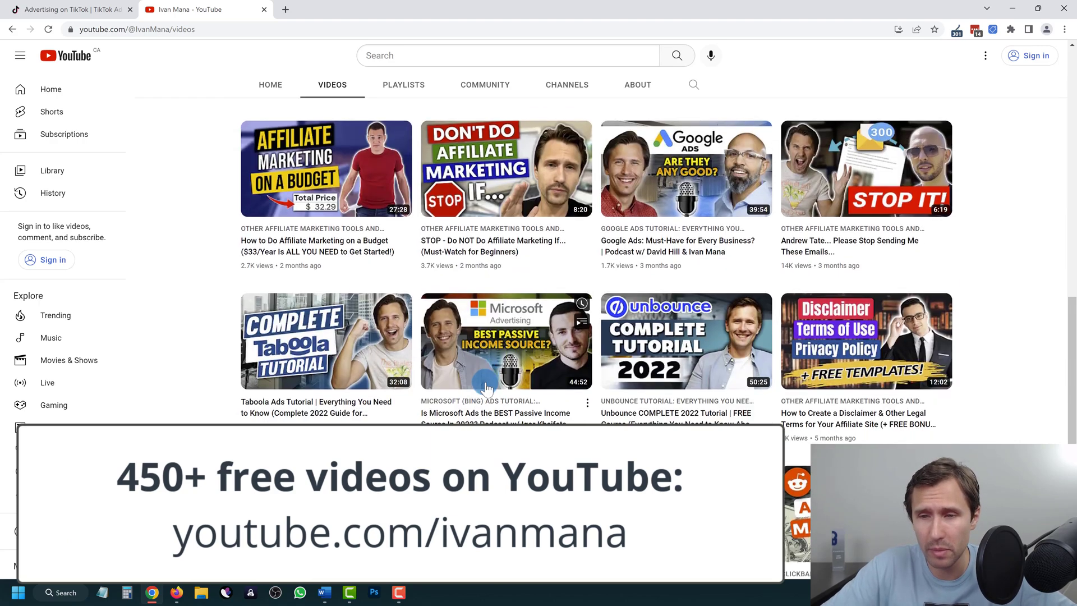
pyautogui.scroll(-6, 486, 387)
pyautogui.scroll(6, 486, 387)
pyautogui.scroll(12, 486, 387)
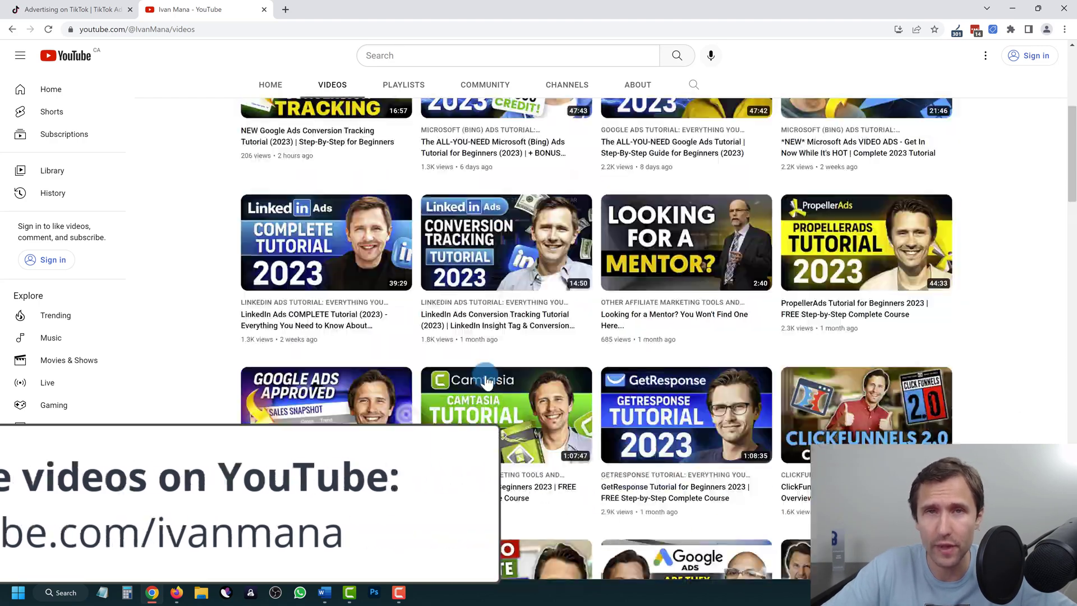